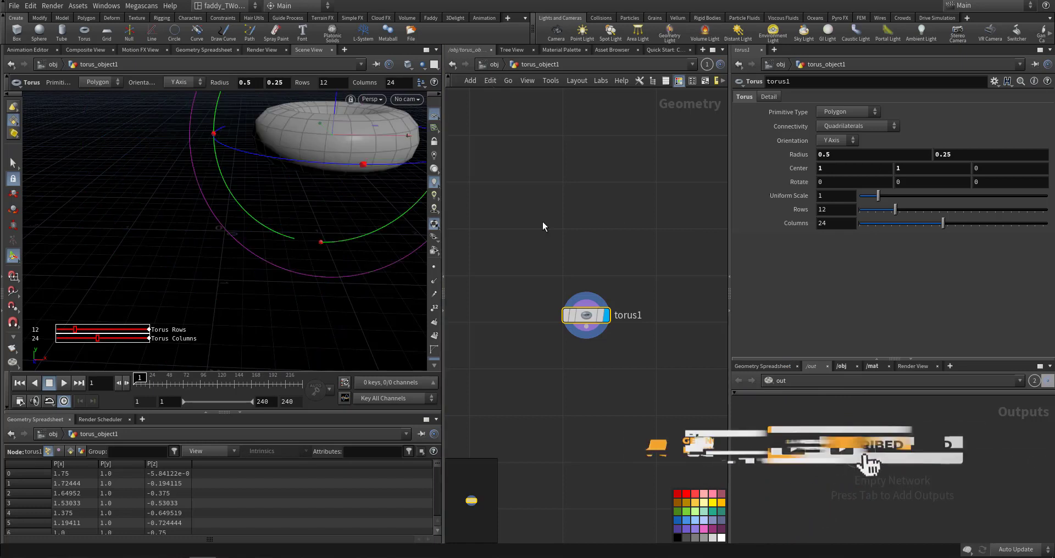
Step: Reduce the size of the torus's viewport handle to 0.2
{"action": "middle_click_drag", "start_coordinate": [579, 262], "coordinate": [560, 260]}
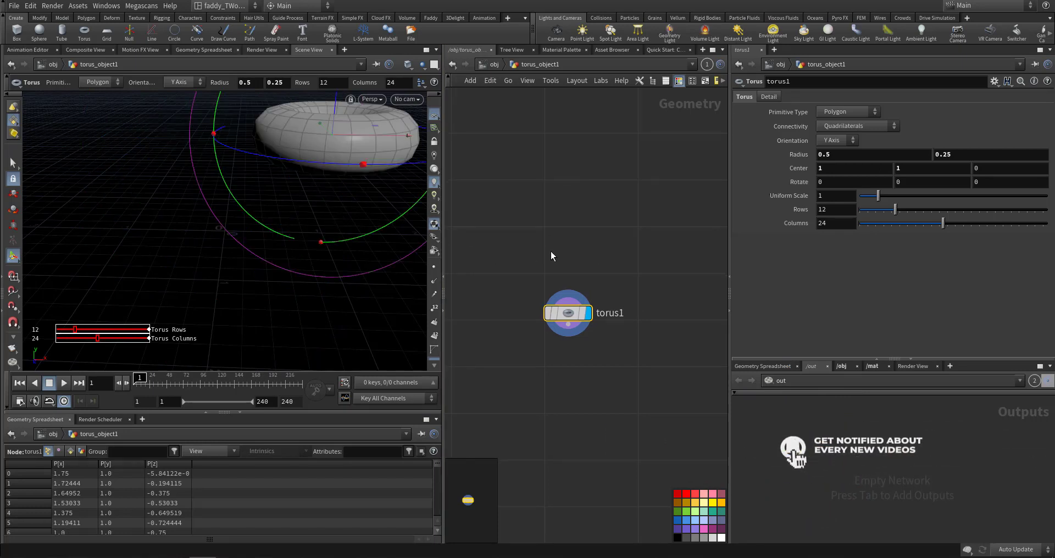
{"action": "key", "text": "Tab"}
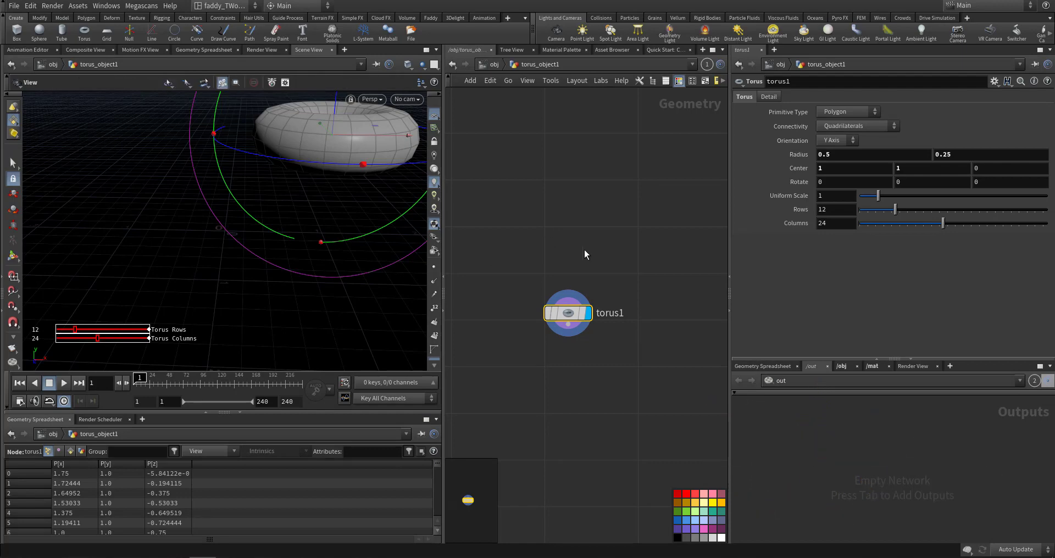
{"action": "left_click_drag", "start_coordinate": [351, 219], "coordinate": [330, 240]}
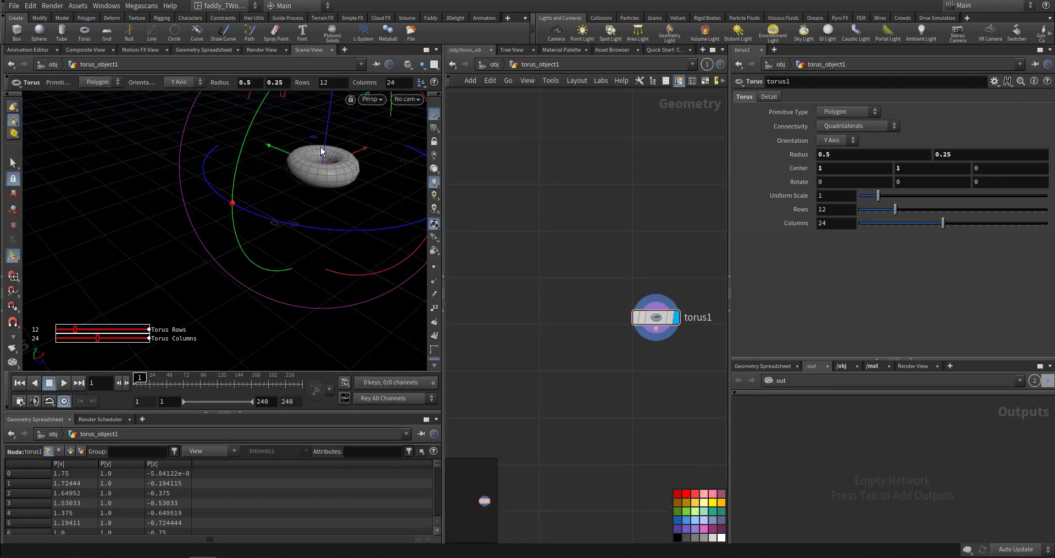
{"action": "left_click_drag", "start_coordinate": [236, 209], "coordinate": [371, 206]}
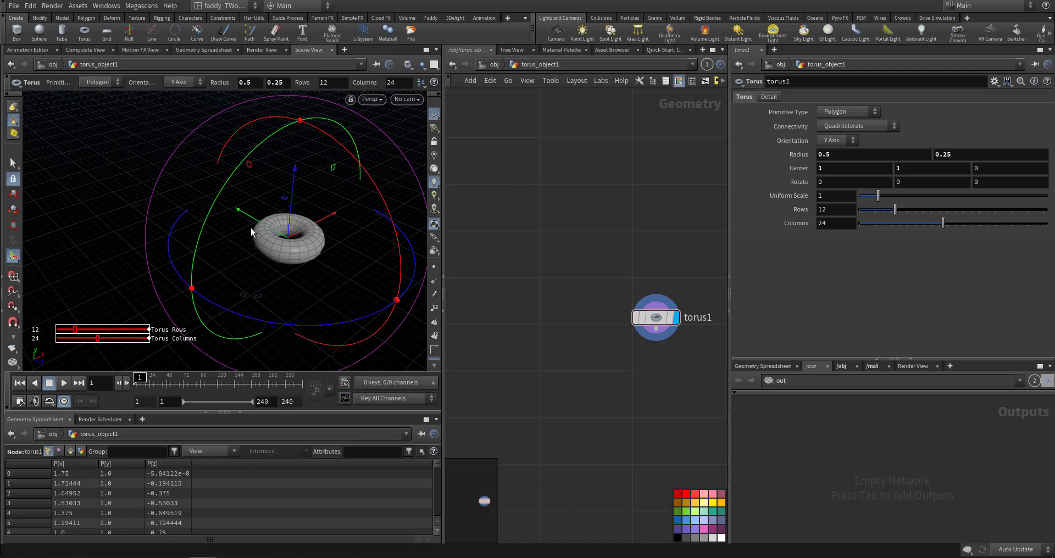
{"action": "key", "text": "minus"}
{"action": "key", "text": "minus"}
{"action": "key", "text": "equal"}
{"action": "key", "text": "equal"}
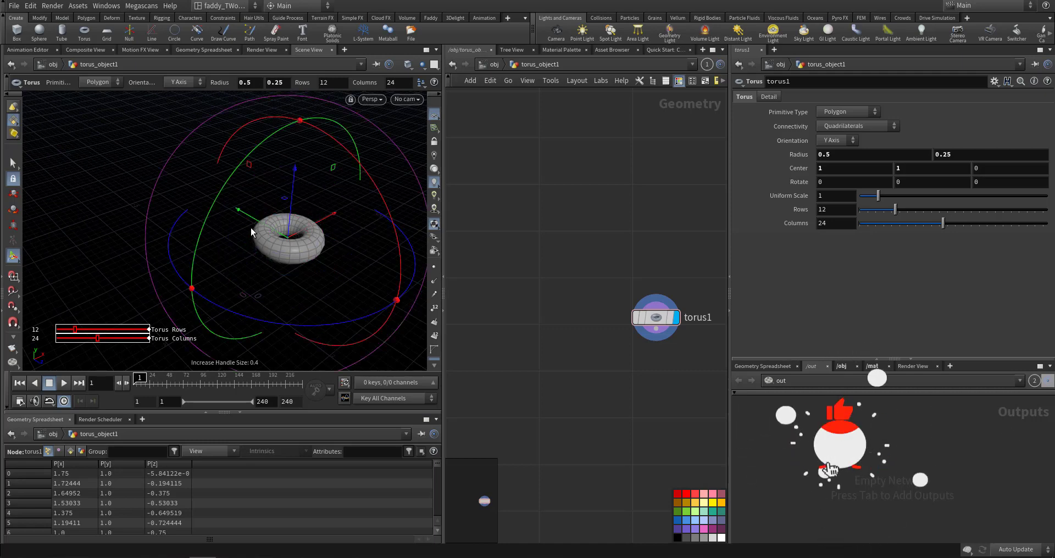
{"action": "key", "text": "minus"}
{"action": "key", "text": "minus"}
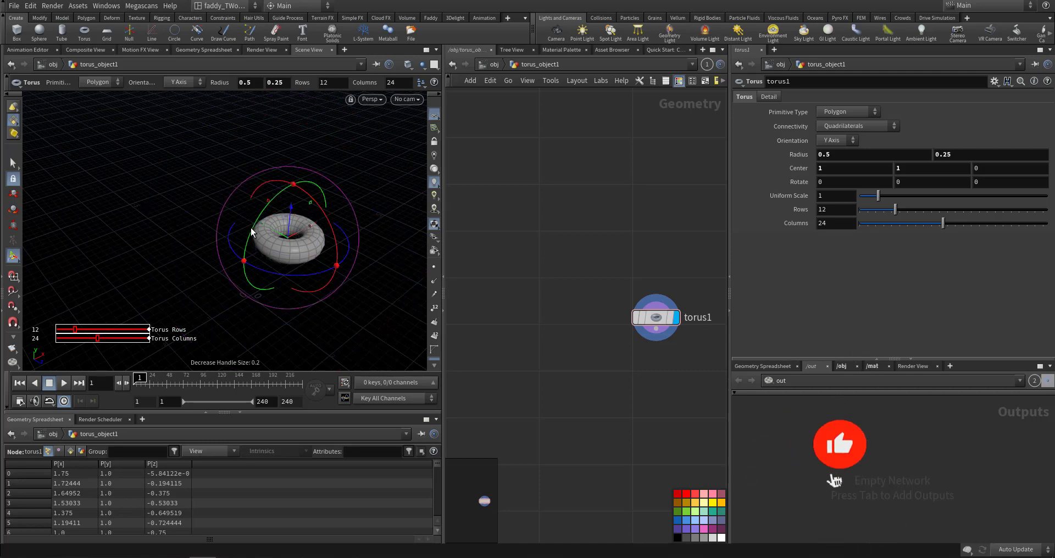
Step: Add a sticky note above the torus1 node containing "*" and "/" on separate lines
{"action": "left_click", "coordinate": [714, 81]}
{"action": "left_click_drag", "start_coordinate": [651, 195], "coordinate": [573, 179]}
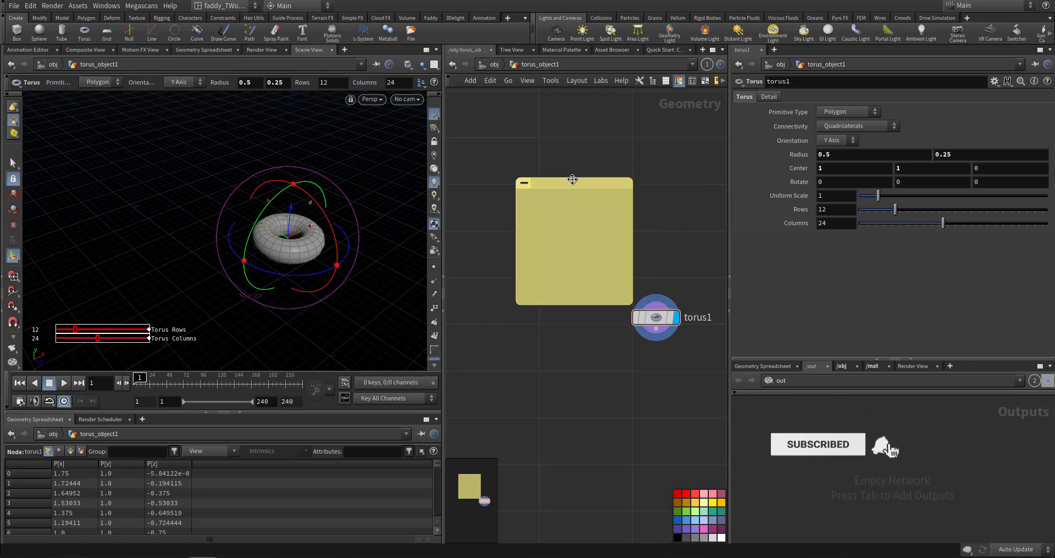
{"action": "left_click", "coordinate": [562, 192]}
{"action": "type", "text": "*"}
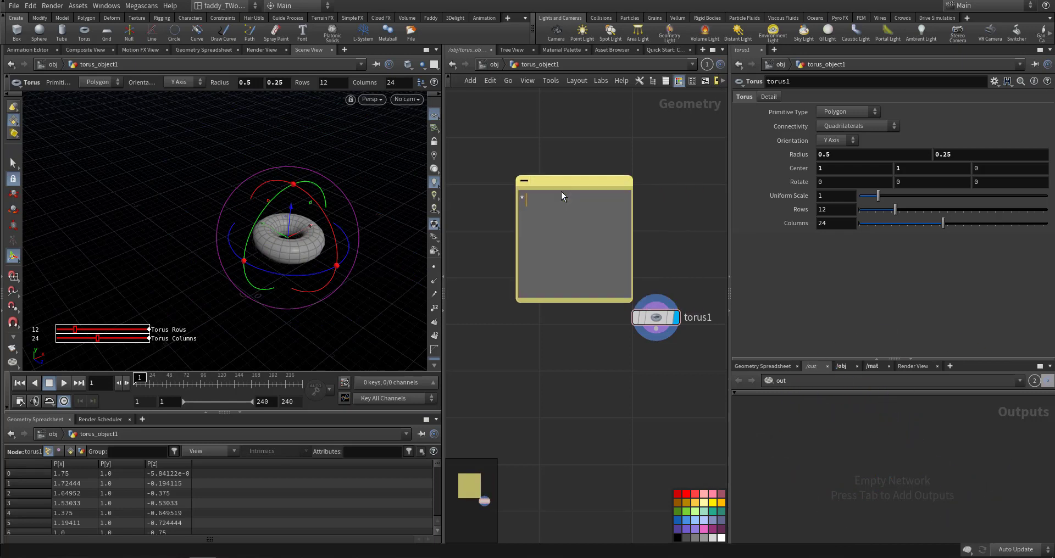
{"action": "type", "text": " /"}
{"action": "left_click_drag", "start_coordinate": [573, 182], "coordinate": [546, 134]}
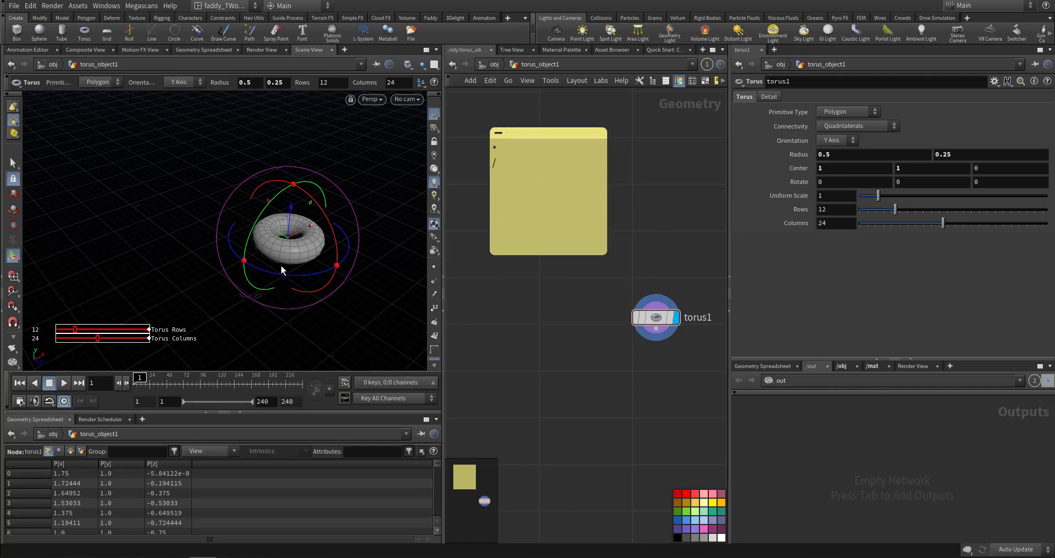
Step: Shrink the viewport handle one more level and add a Tube node beside torus1
{"action": "left_click_drag", "start_coordinate": [281, 265], "coordinate": [257, 243], "text": "alt"}
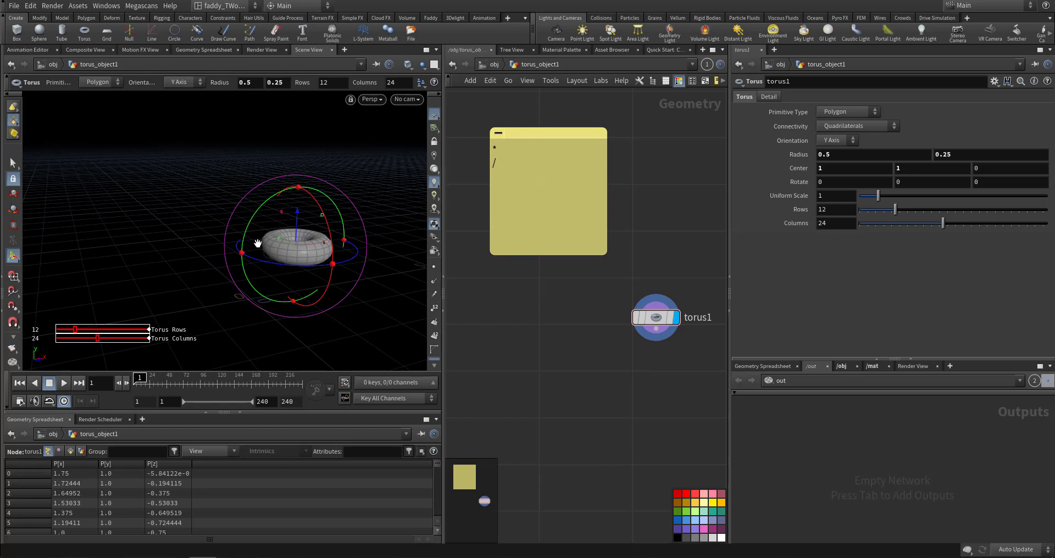
{"action": "key", "text": "minus"}
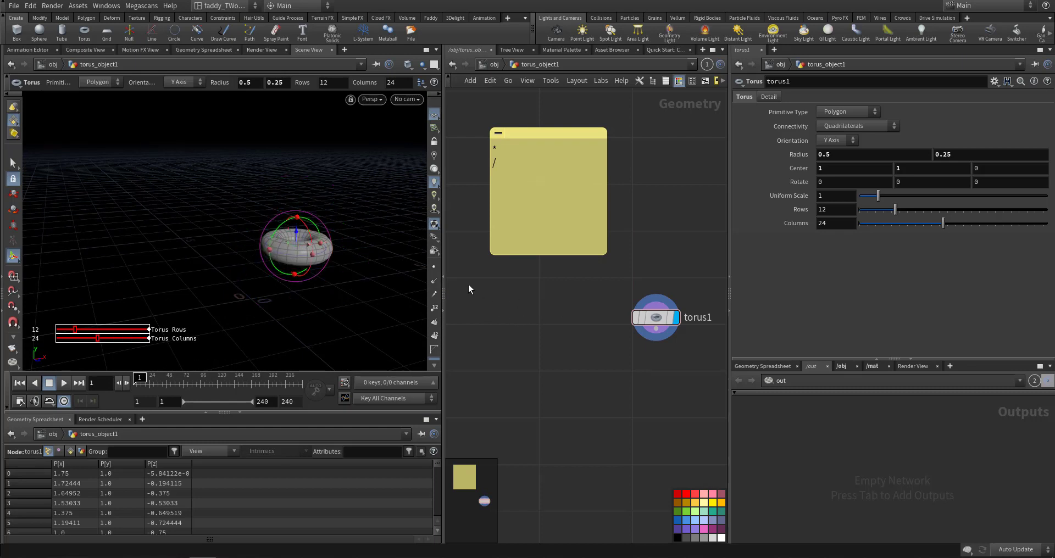
{"action": "key", "text": "Tab"}
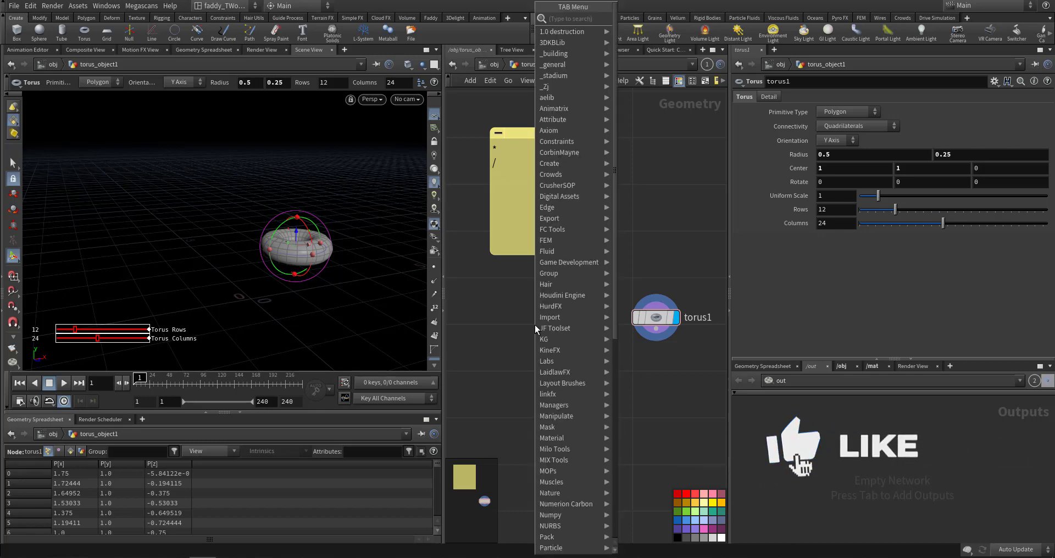
{"action": "type", "text": "tub"}
{"action": "key", "text": "Return"}
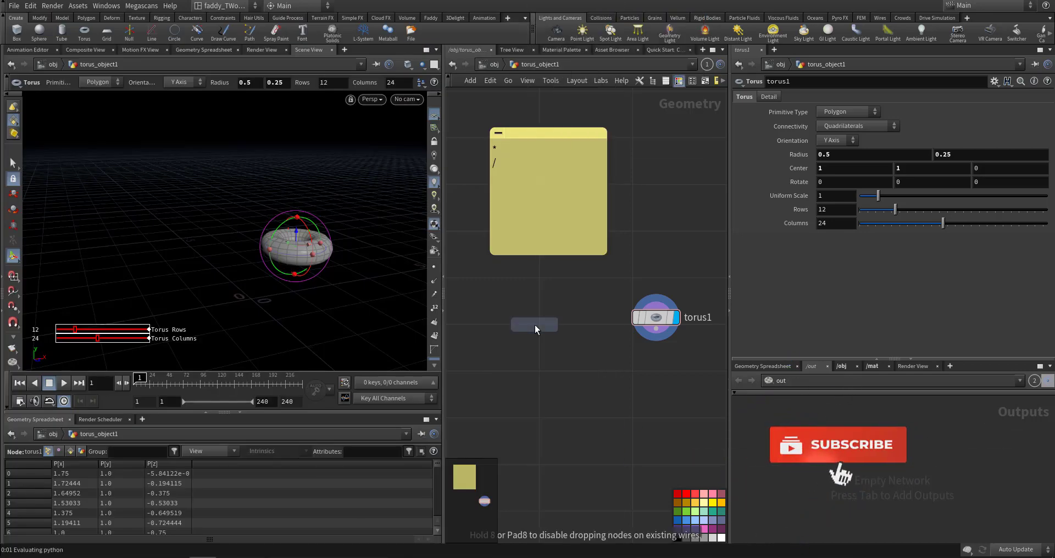
{"action": "left_click", "coordinate": [536, 329]}
Step: Turn on the template flag of torus1 and the display flag of tube1
{"action": "mouse_move", "coordinate": [670, 320]}
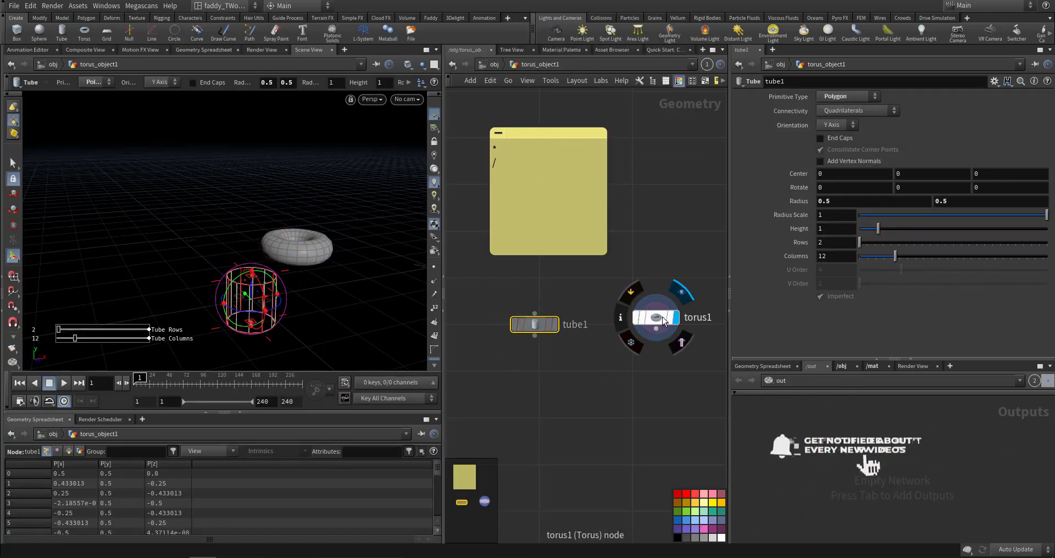
{"action": "left_click", "coordinate": [682, 341]}
{"action": "left_click", "coordinate": [554, 324]}
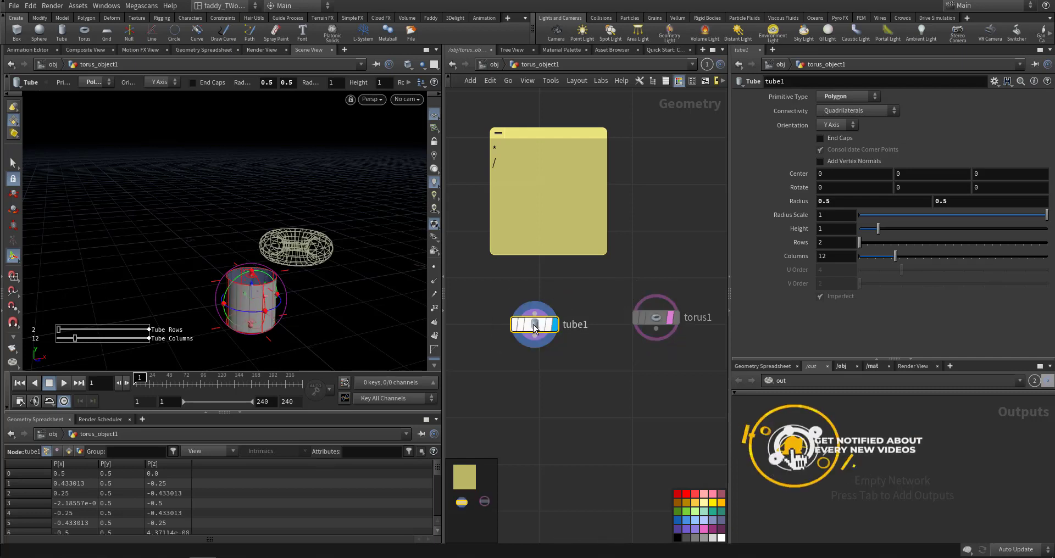
Step: Enable the tube's end caps and set both radii to 0.3, the height to 2.08 and the rows to 7
{"action": "left_click", "coordinate": [823, 138]}
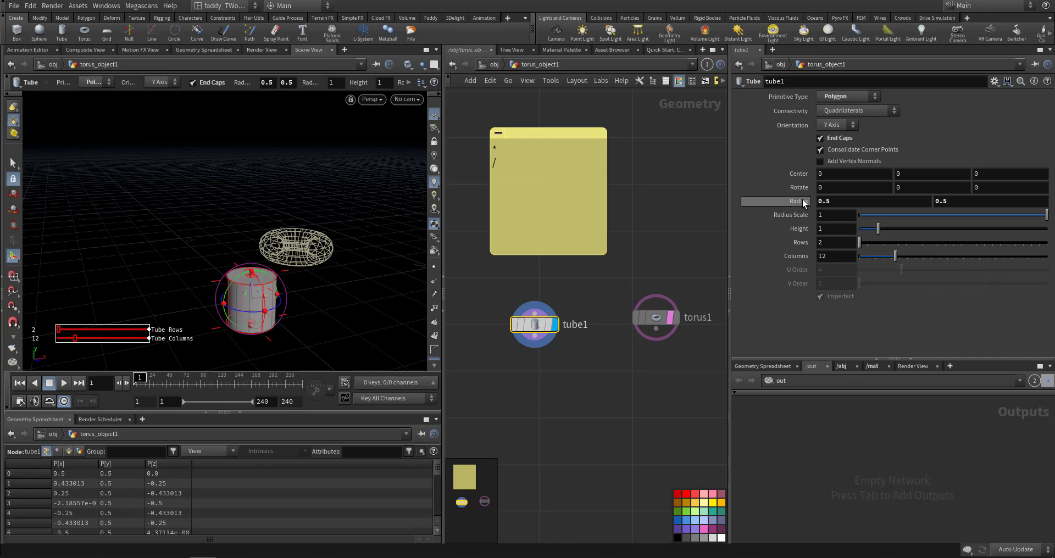
{"action": "middle_click_drag", "start_coordinate": [802, 199], "coordinate": [783, 198]}
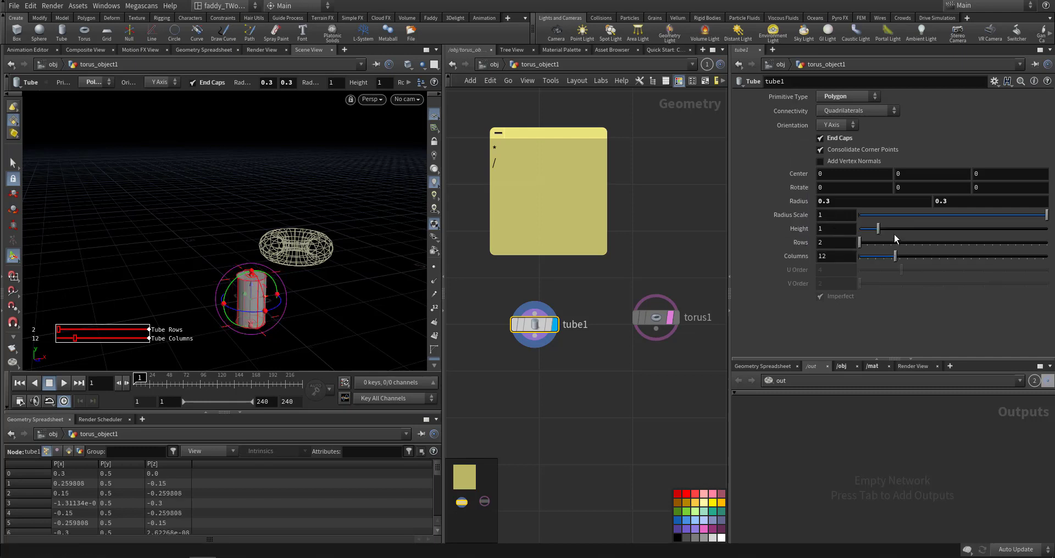
{"action": "left_click_drag", "start_coordinate": [881, 233], "coordinate": [900, 232]}
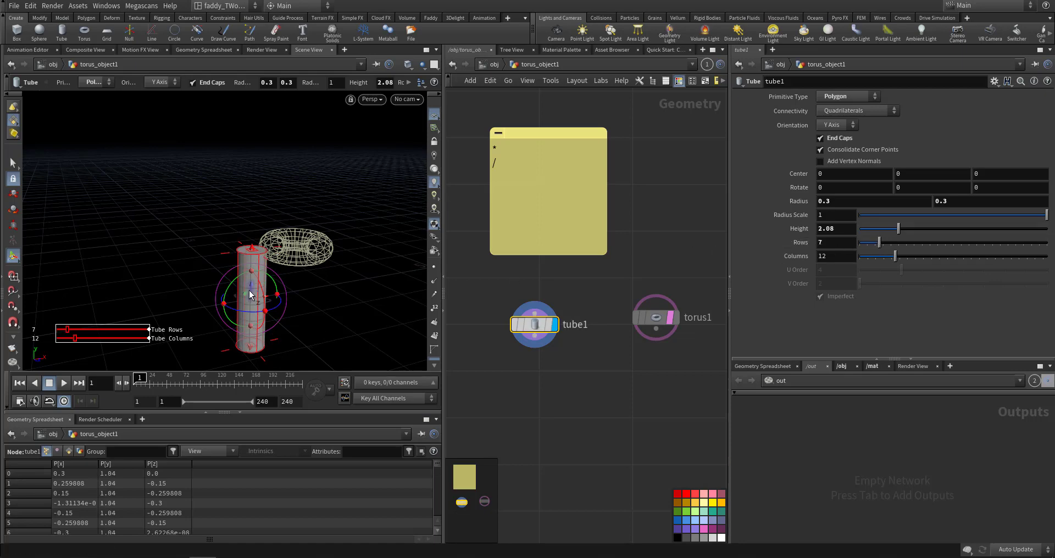
Step: Raise the tube vertically in the scene until its top edge sits at about 2.48 in Y
{"action": "left_click_drag", "start_coordinate": [249, 292], "coordinate": [255, 238]}
{"action": "mouse_move", "coordinate": [294, 277]}
{"action": "left_mouse_down", "text": "alt"}
{"action": "mouse_move", "coordinate": [245, 273]}
{"action": "mouse_move", "coordinate": [279, 291]}
{"action": "left_mouse_up", "text": "alt"}
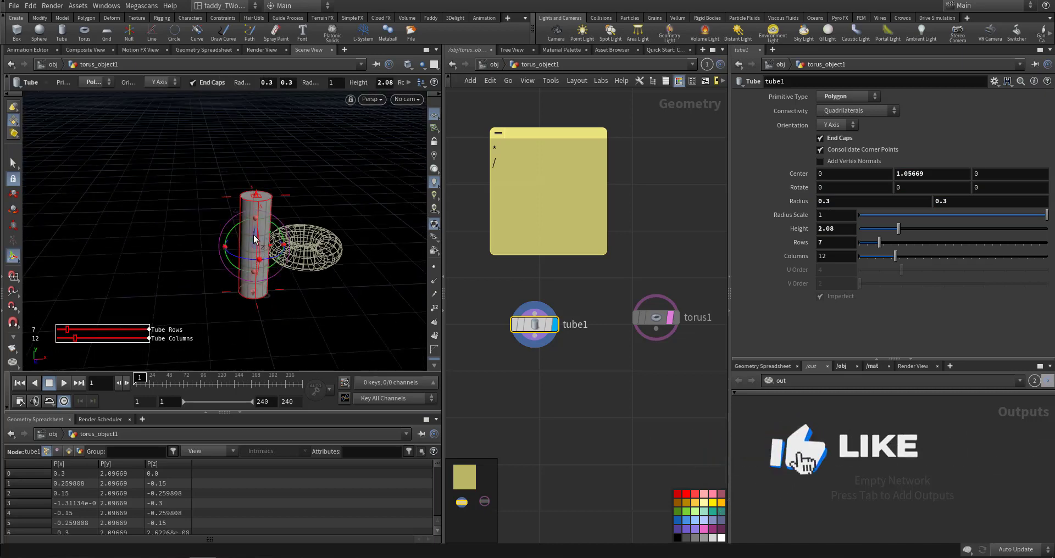
{"action": "mouse_move", "coordinate": [253, 235]}
{"action": "left_mouse_down"}
{"action": "mouse_move", "coordinate": [271, 182]}
{"action": "mouse_move", "coordinate": [257, 216]}
{"action": "left_mouse_up"}
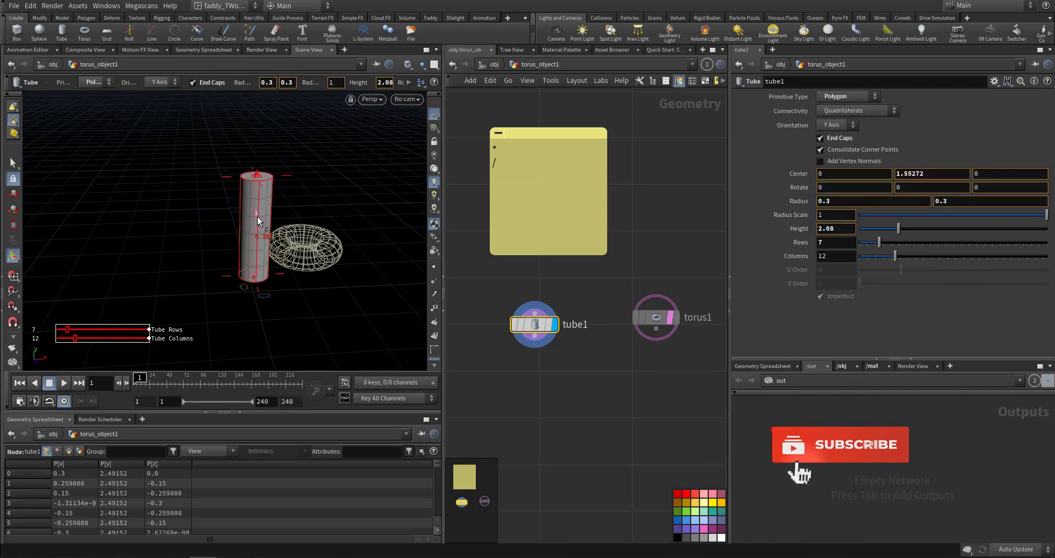
Step: Enlarge the torus's handle to 0.2 and move the torus above the tube, to a centre of about 0.32, 3.04, 0
{"action": "left_click", "coordinate": [651, 318]}
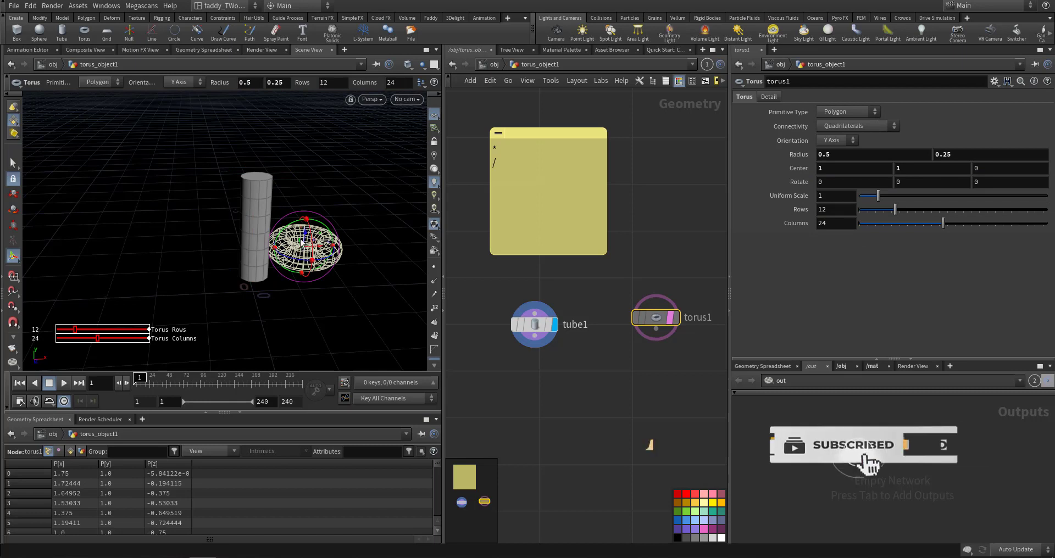
{"action": "key", "text": "equal"}
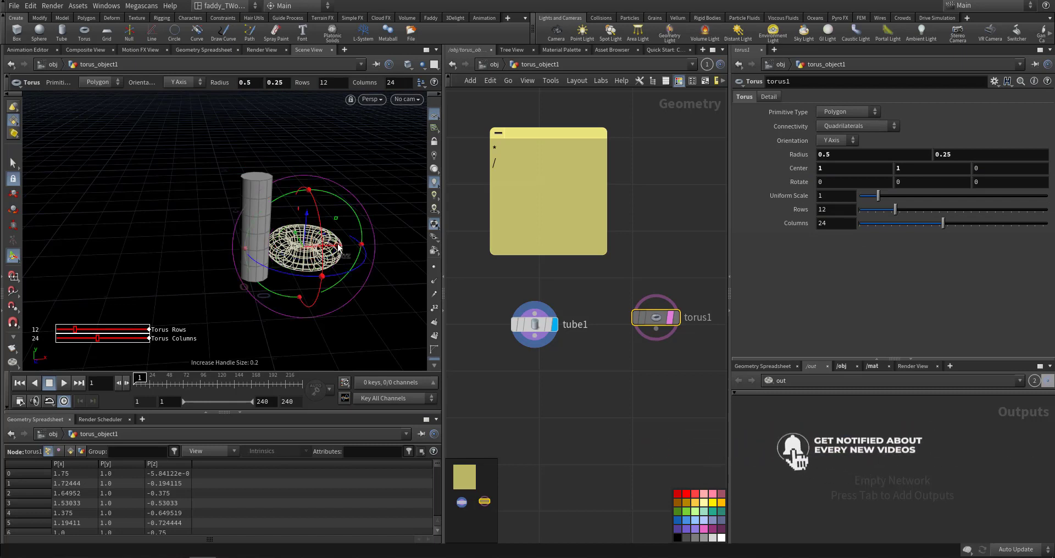
{"action": "left_click_drag", "start_coordinate": [305, 246], "coordinate": [308, 147]}
{"action": "left_click_drag", "start_coordinate": [318, 198], "coordinate": [377, 232], "text": "alt"}
{"action": "key", "text": "Return"}
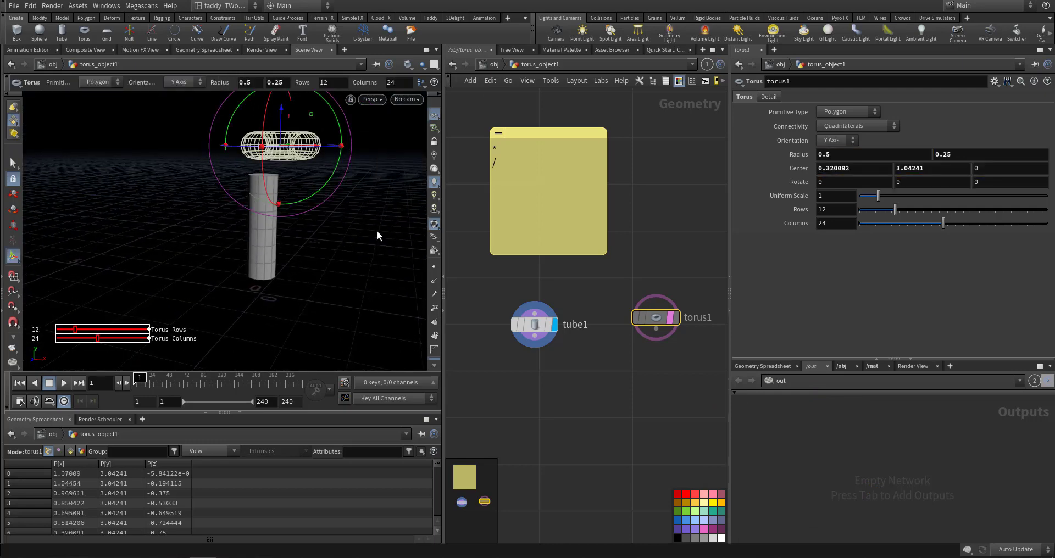
Step: Add a Group Create node below tube1, connect tube1 to its source input and rename it "tube"
{"action": "left_click_drag", "start_coordinate": [515, 372], "coordinate": [684, 307]}
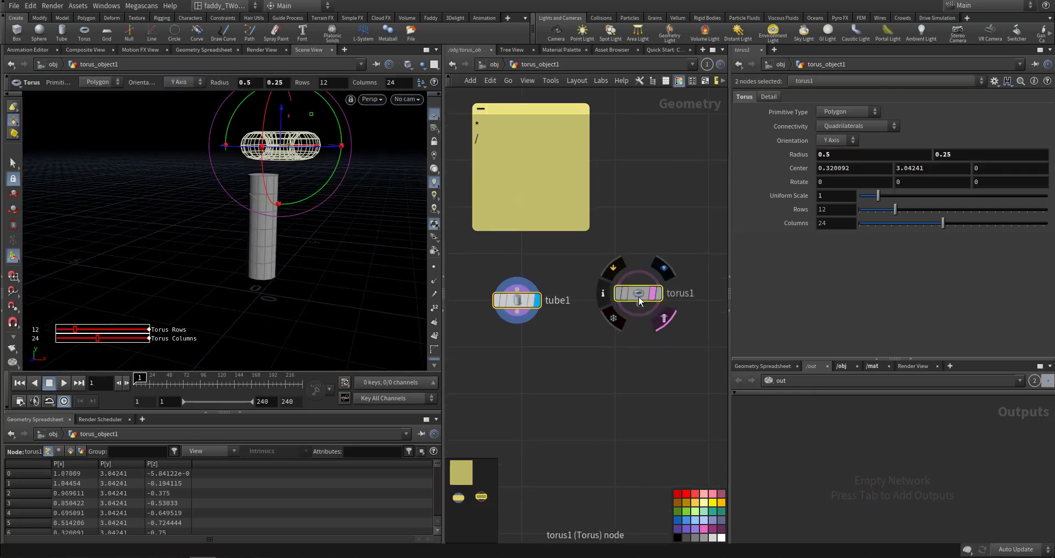
{"action": "left_click", "coordinate": [615, 342]}
{"action": "middle_click_drag", "start_coordinate": [578, 352], "coordinate": [548, 334]}
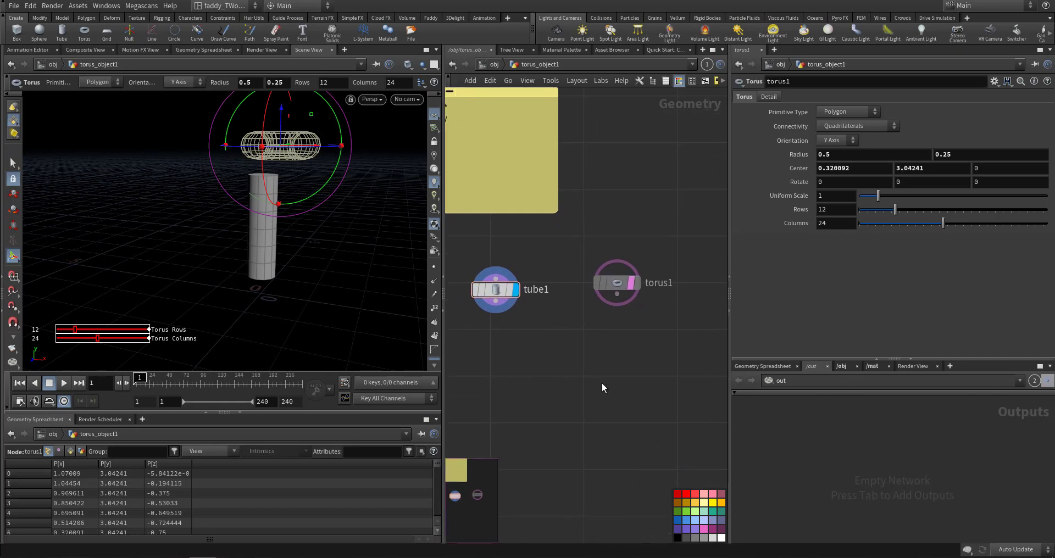
{"action": "key", "text": "Return"}
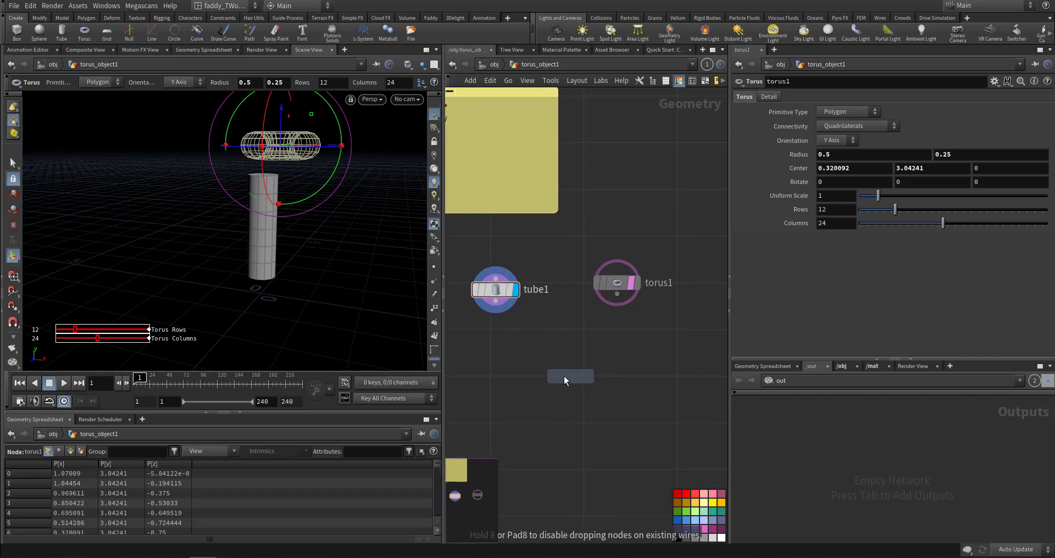
{"action": "left_click", "coordinate": [494, 347]}
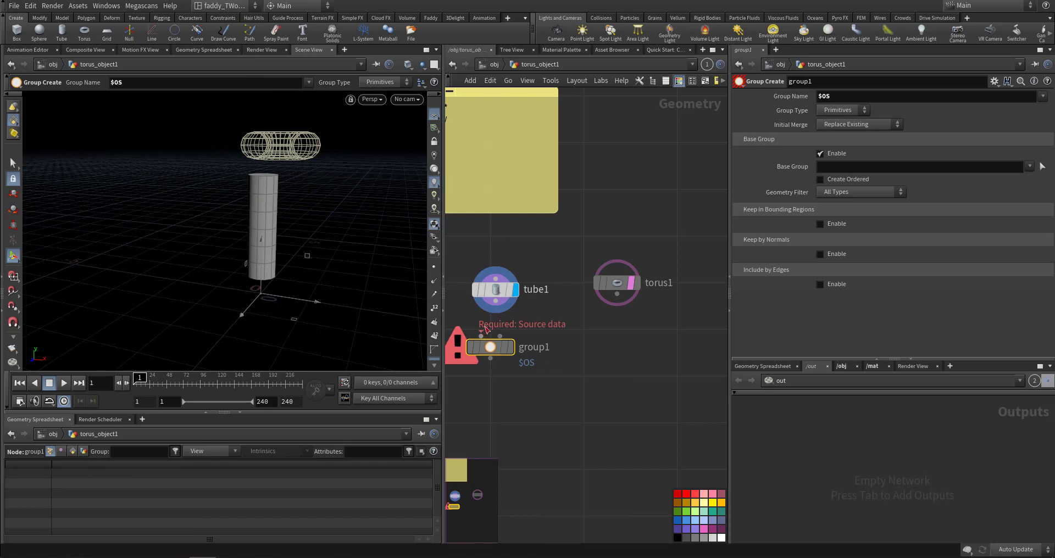
{"action": "left_click", "coordinate": [500, 307]}
{"action": "double_click", "coordinate": [540, 348]}
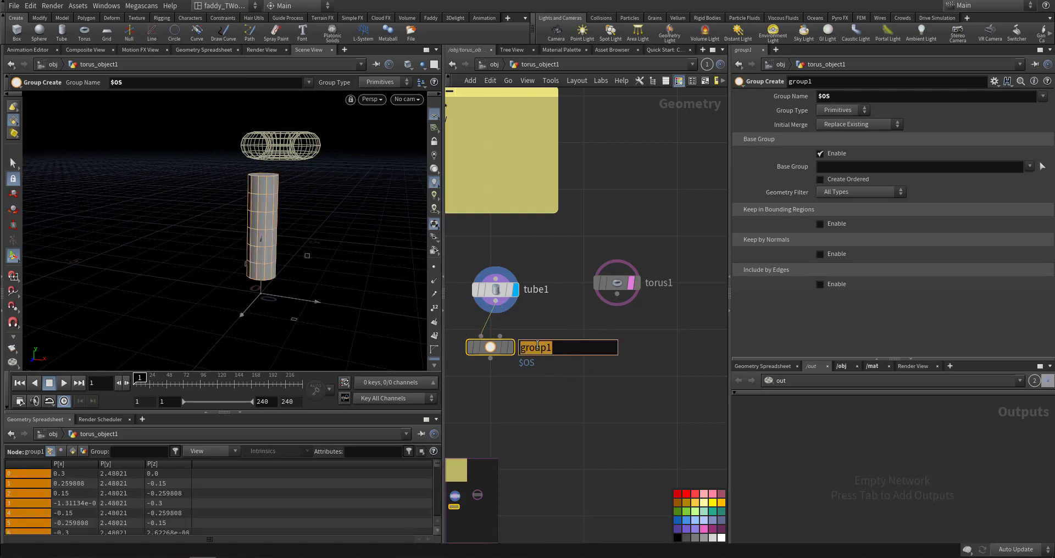
{"action": "type", "text": "tube"}
{"action": "key", "text": "Return"}
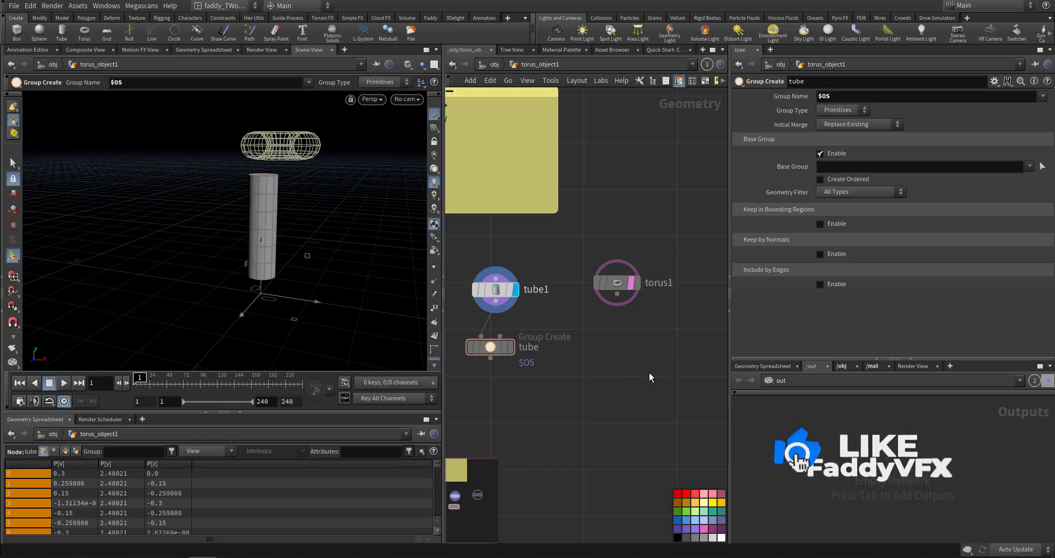
Step: Add a second Group Create node below torus1, feed torus1 into it and name it "torus"
{"action": "key", "text": "Tab"}
{"action": "key", "text": "Return"}
{"action": "left_click", "coordinate": [624, 360]}
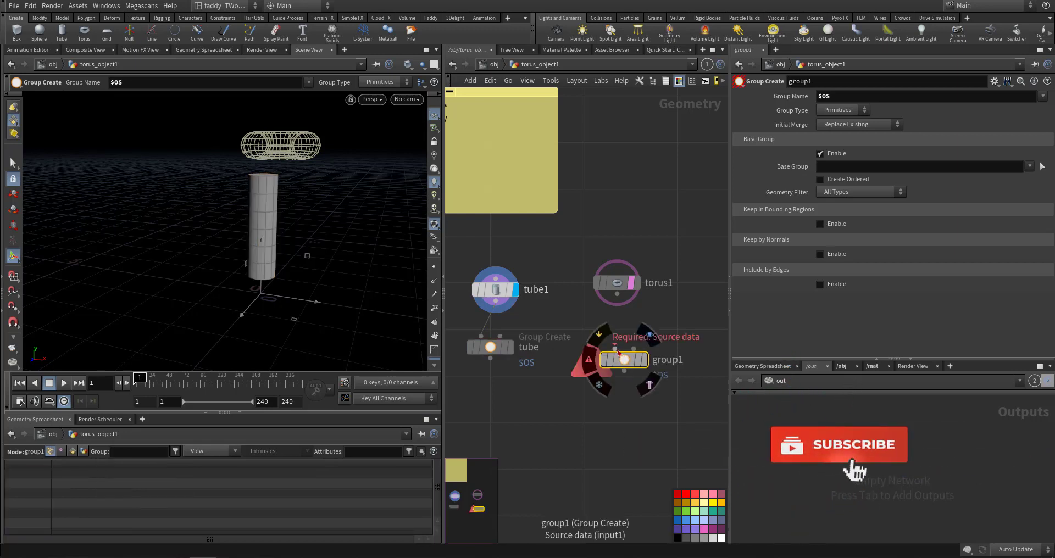
{"action": "left_click", "coordinate": [614, 349]}
{"action": "left_click", "coordinate": [615, 348]}
{"action": "double_click", "coordinate": [667, 360]}
{"action": "type", "text": "t"}
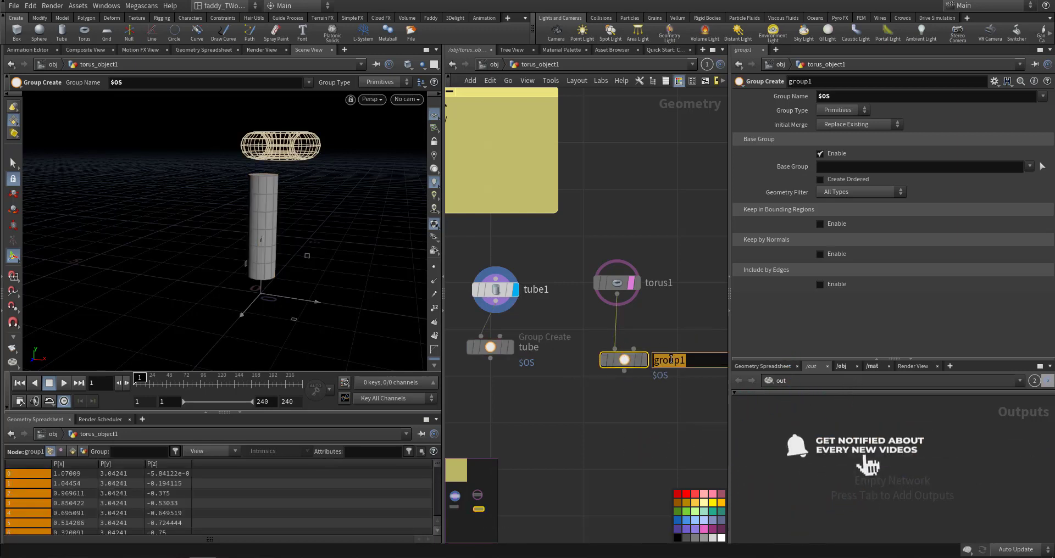
{"action": "type", "text": "orus"}
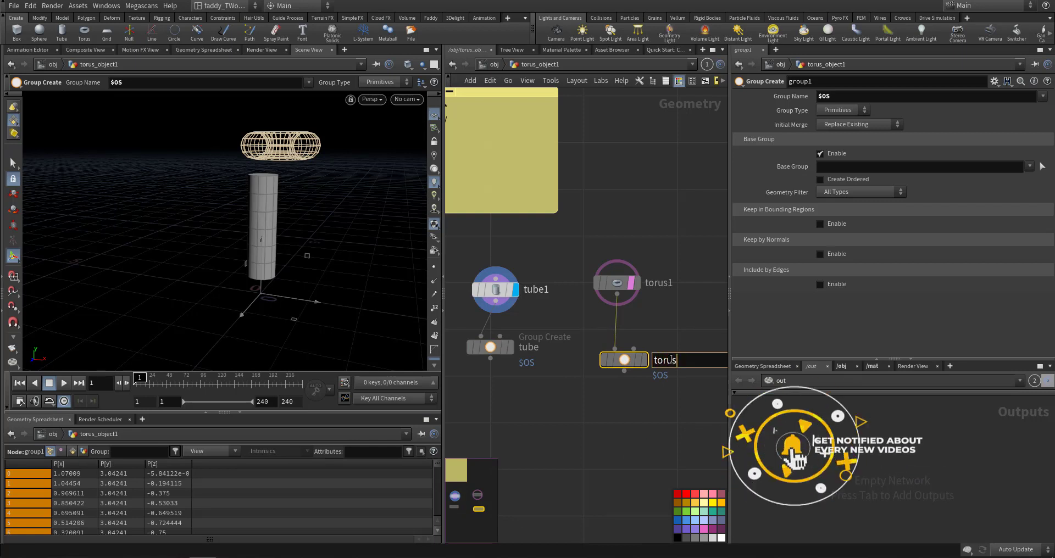
{"action": "key", "text": "Return"}
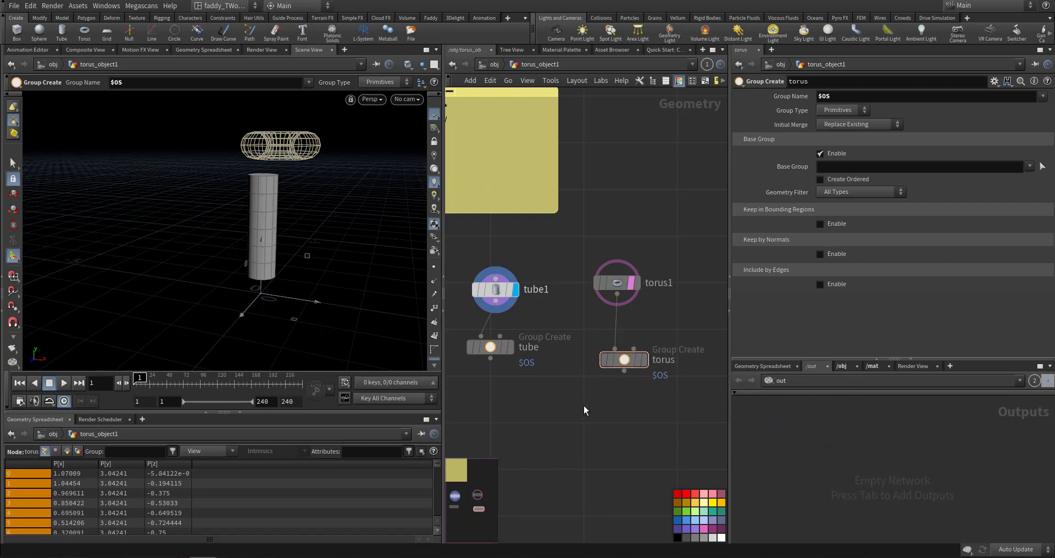
Step: Display the torus group node and move it up level with the tube group node
{"action": "left_click", "coordinate": [643, 360]}
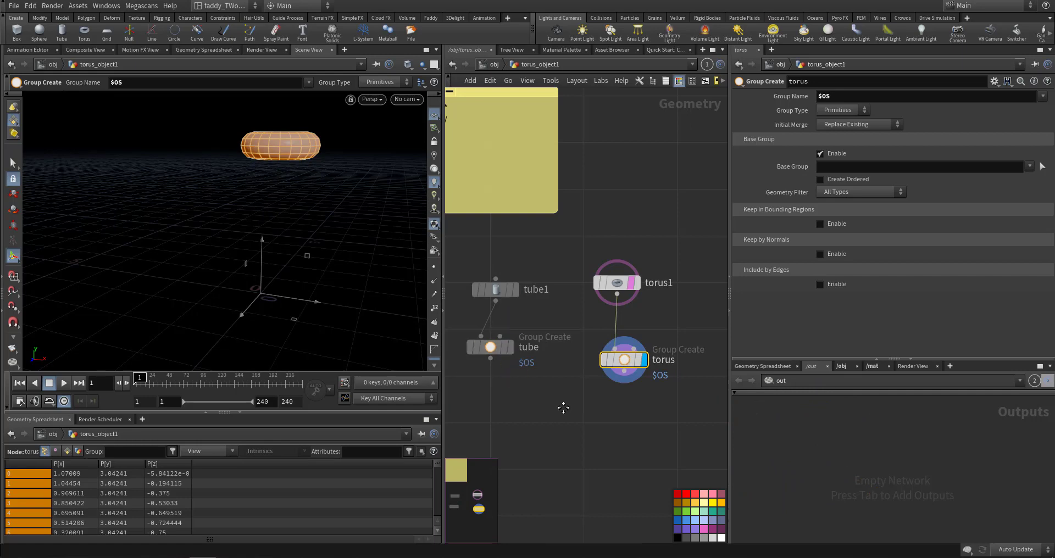
{"action": "middle_click_drag", "start_coordinate": [563, 407], "coordinate": [570, 379]}
{"action": "left_click_drag", "start_coordinate": [631, 333], "coordinate": [632, 315]}
Step: Add a Vellum Struts constraints node below the tube group node and feed the tube group into its geometry input
{"action": "left_click", "coordinate": [523, 375]}
{"action": "key", "text": "Tab"}
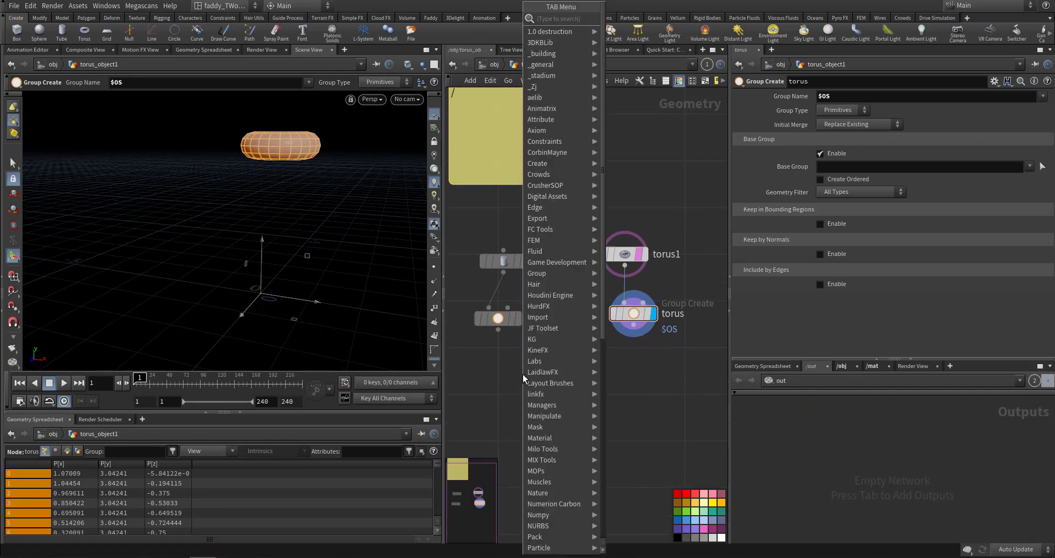
{"action": "mouse_move", "coordinate": [562, 394]}
{"action": "scroll", "coordinate": [569, 403], "scroll_direction": "down", "scroll_amount": 2}
{"action": "scroll", "coordinate": [563, 411], "scroll_direction": "down", "scroll_amount": 3}
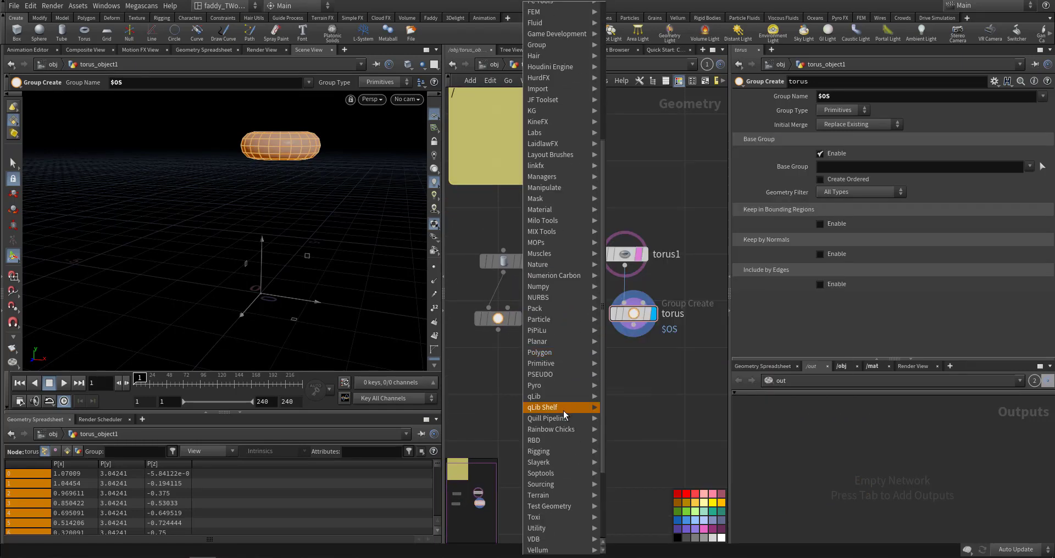
{"action": "mouse_move", "coordinate": [569, 516]}
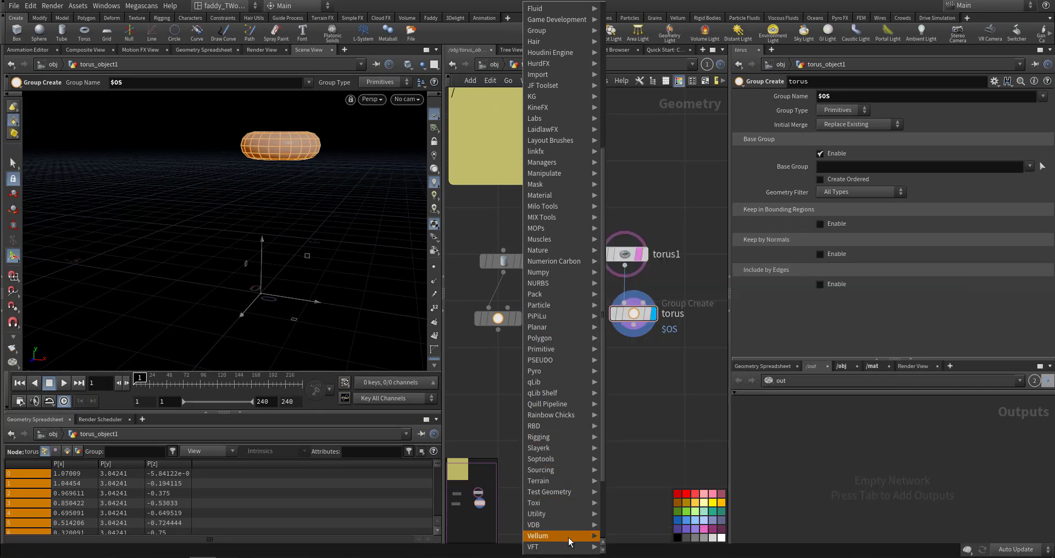
{"action": "mouse_move", "coordinate": [571, 536]}
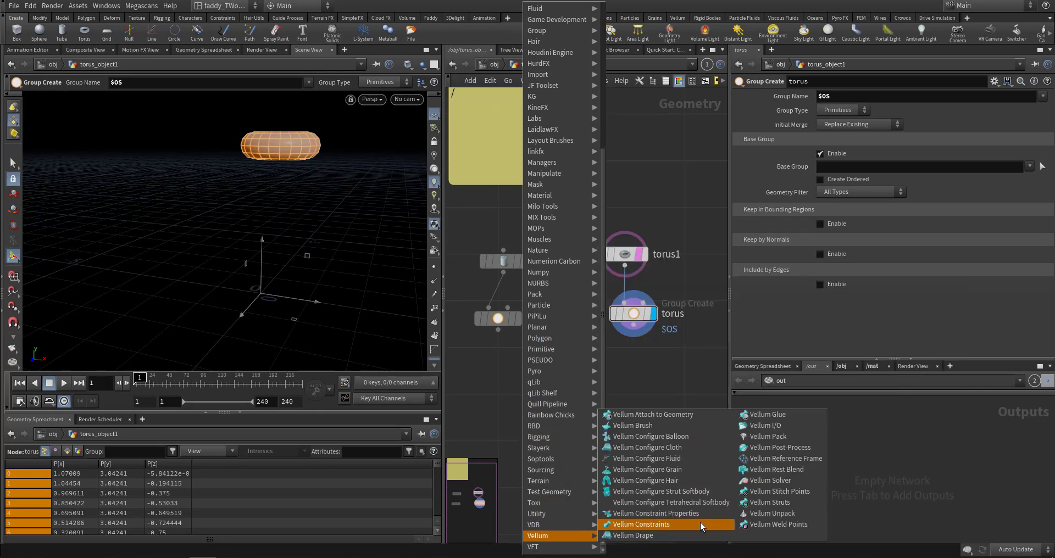
{"action": "left_click", "coordinate": [765, 504]}
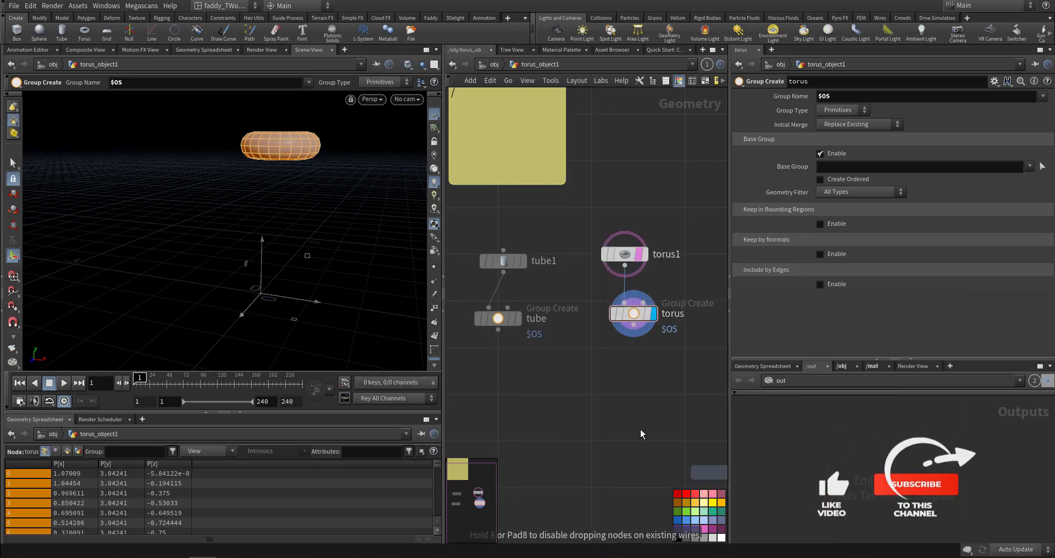
{"action": "left_click", "coordinate": [487, 361]}
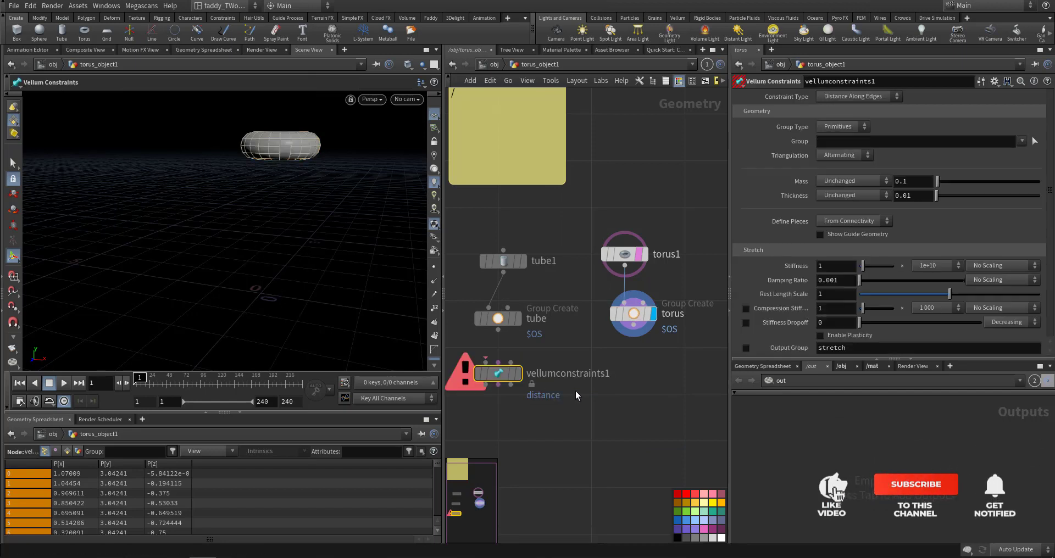
{"action": "left_click", "coordinate": [486, 361]}
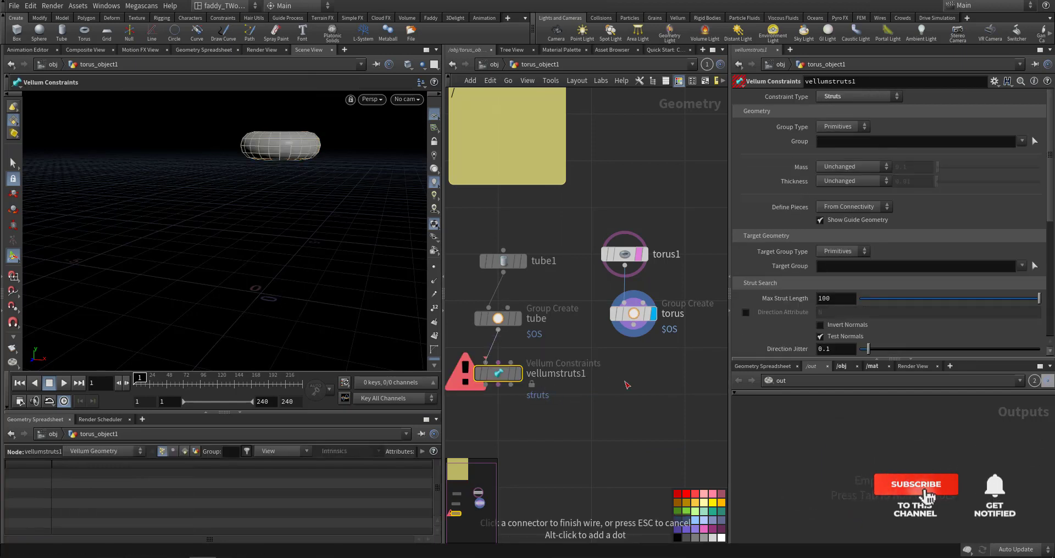
{"action": "left_click", "coordinate": [627, 385]}
Step: Add a Vellum Configure Tetrahedral Softbody setup below the torus group node and feed the torus group into tetconform1
{"action": "middle_click_drag", "start_coordinate": [643, 381], "coordinate": [621, 380]}
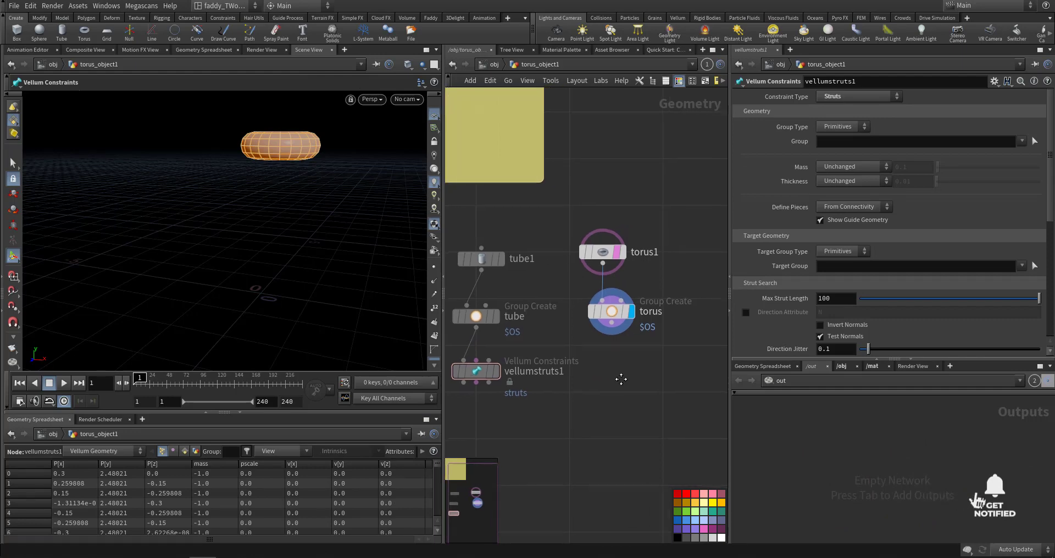
{"action": "key", "text": "Tab"}
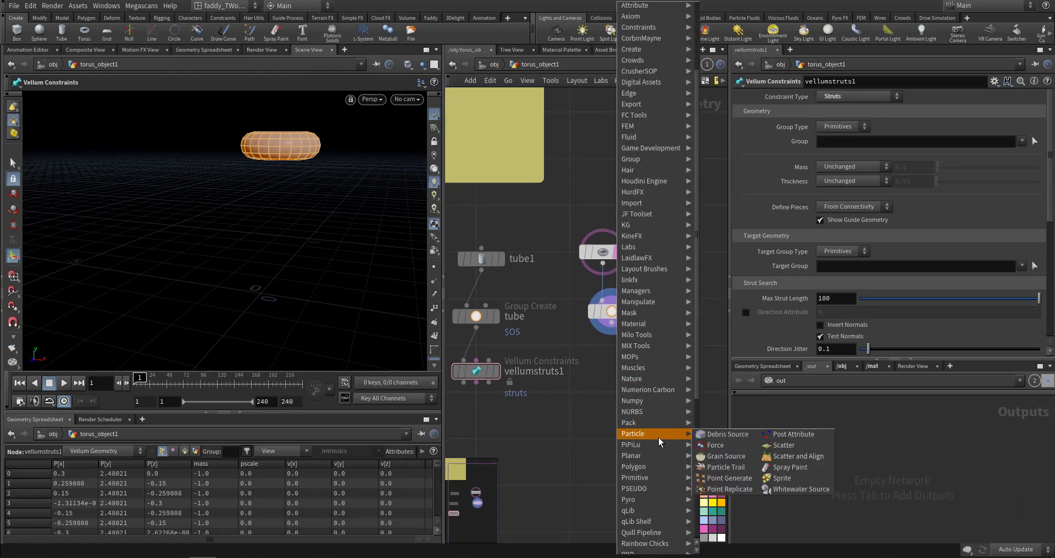
{"action": "scroll", "coordinate": [667, 467], "scroll_direction": "down", "scroll_amount": 3}
{"action": "mouse_move", "coordinate": [662, 500]}
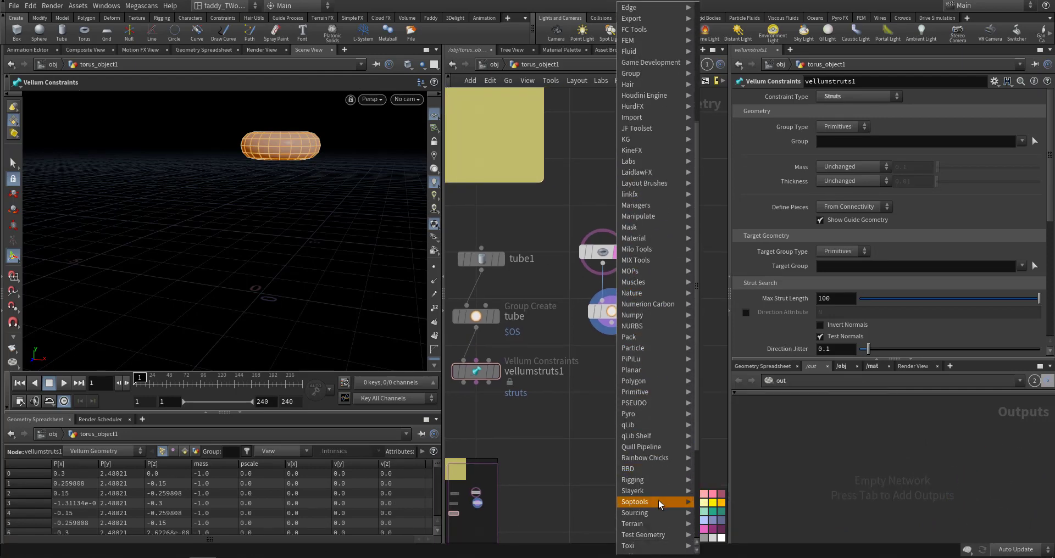
{"action": "scroll", "coordinate": [661, 505], "scroll_direction": "down", "scroll_amount": 1}
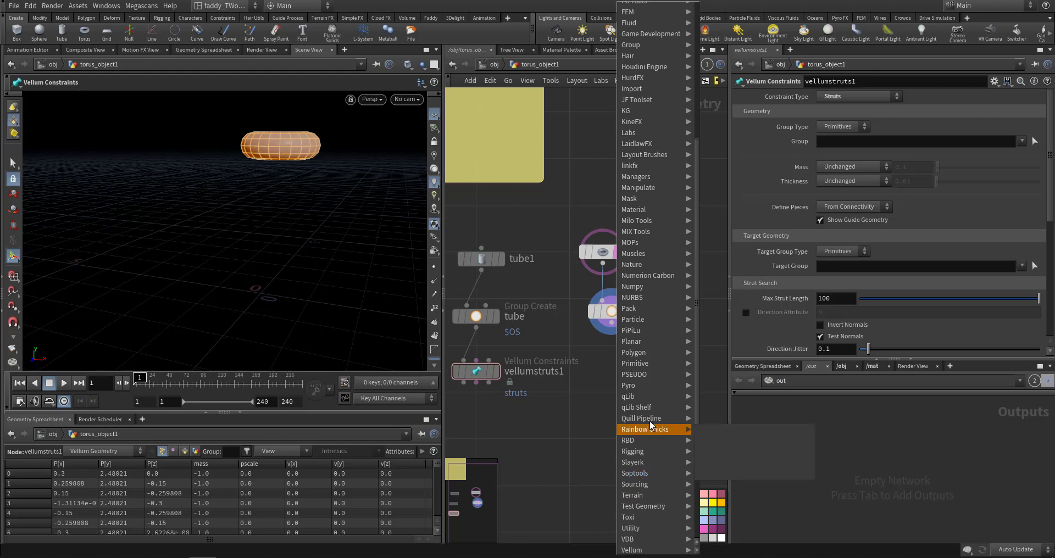
{"action": "mouse_move", "coordinate": [650, 396]}
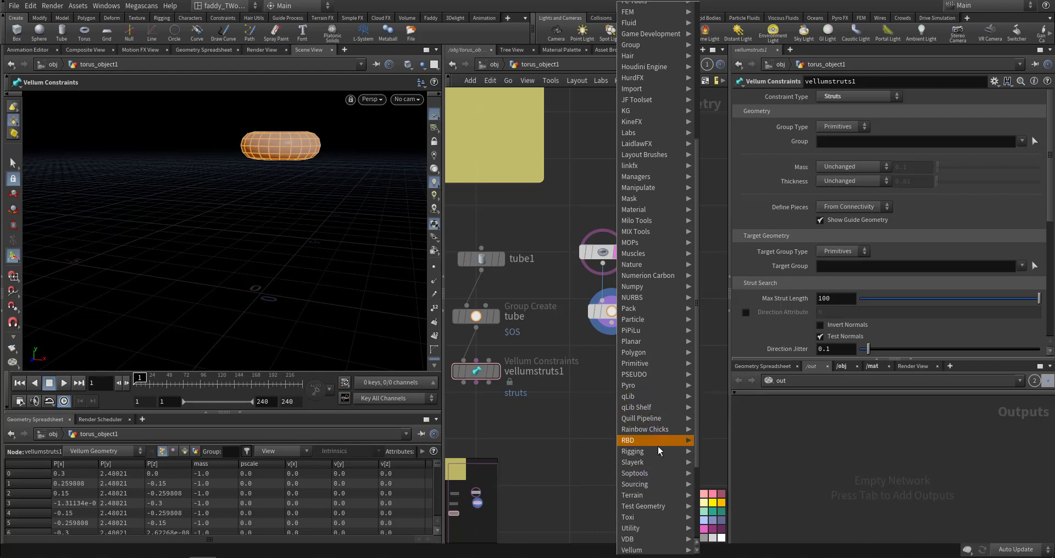
{"action": "scroll", "coordinate": [664, 510], "scroll_direction": "down", "scroll_amount": 2}
{"action": "mouse_move", "coordinate": [661, 522]}
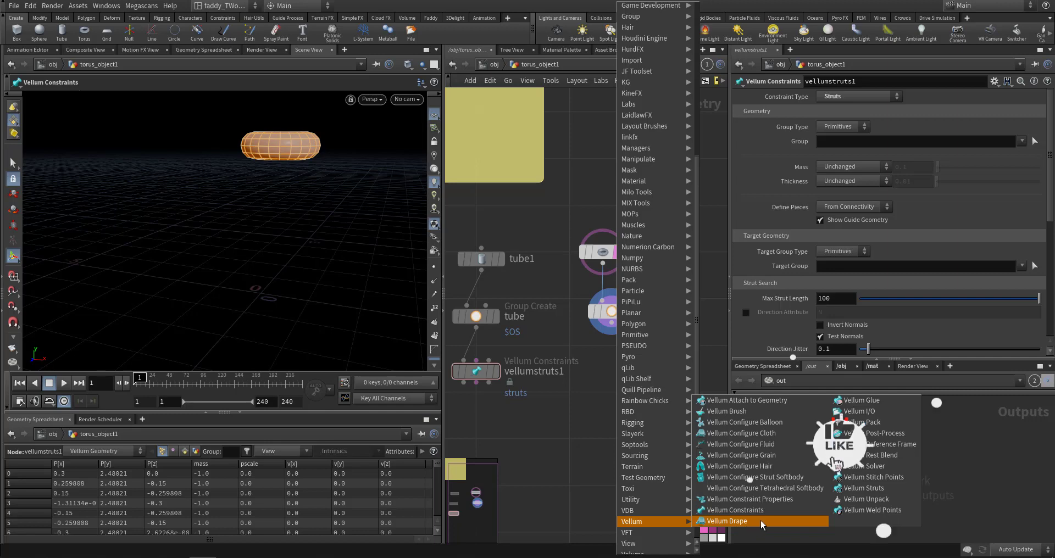
{"action": "left_click", "coordinate": [802, 491]}
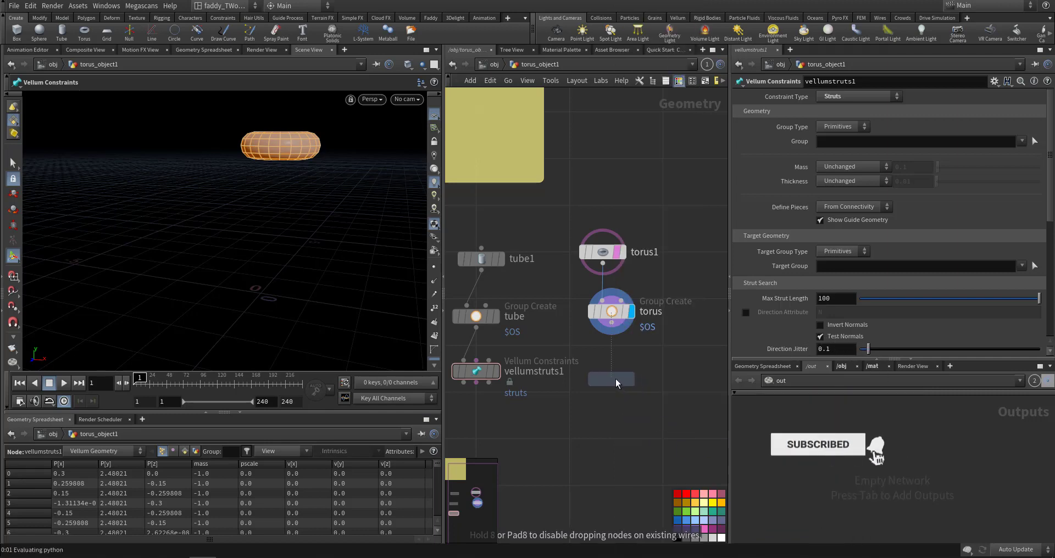
{"action": "left_click", "coordinate": [615, 378]}
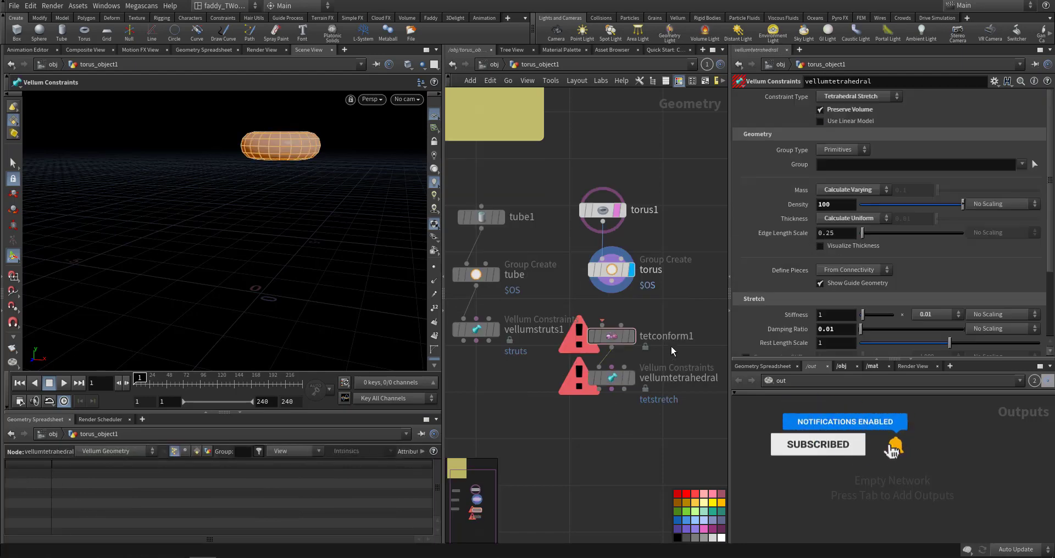
{"action": "left_click", "coordinate": [649, 336]}
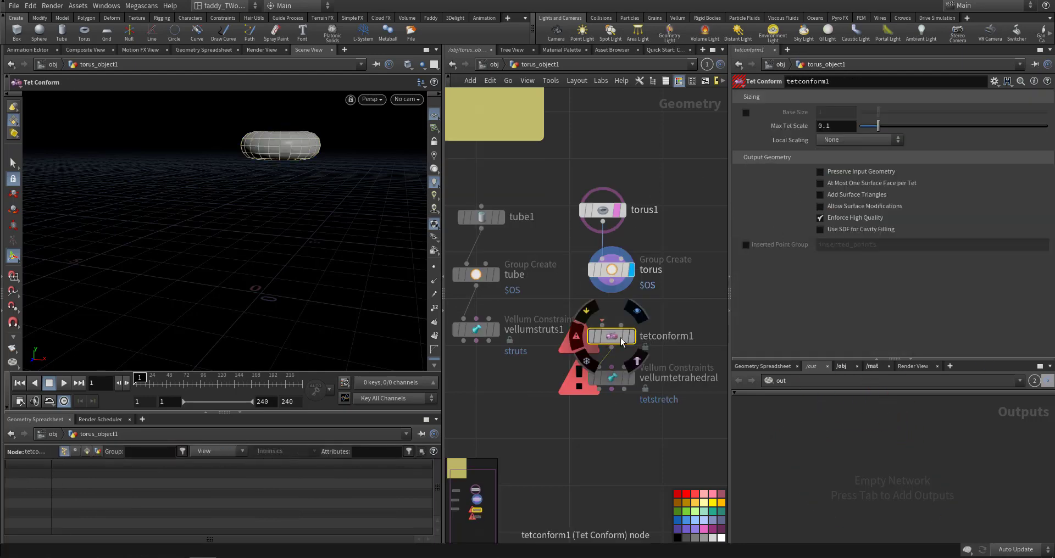
{"action": "left_click", "coordinate": [603, 319]}
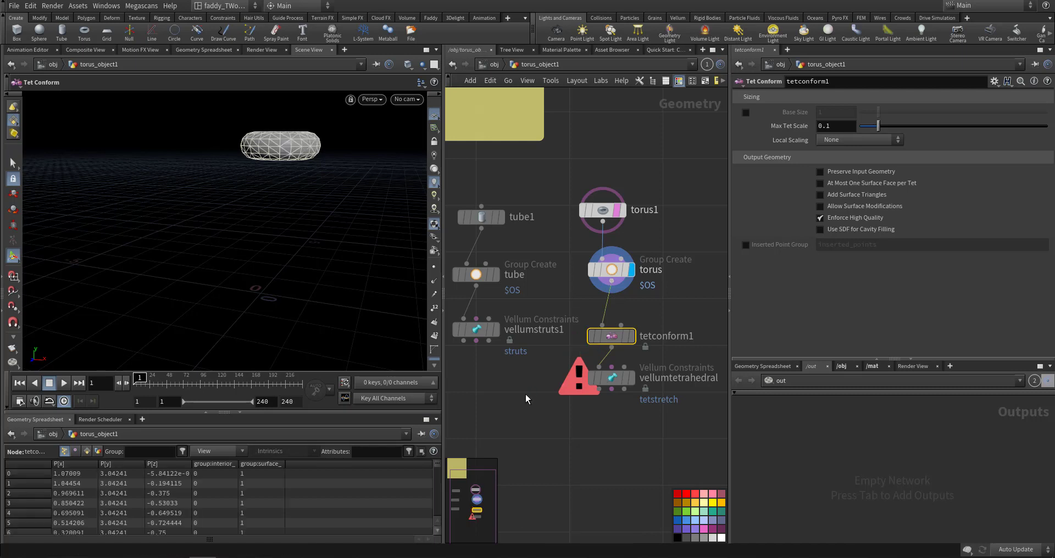
Step: Lower vellumstruts1 to about the level of vellumtetrahedral and add a Vellum Solver node below both branches
{"action": "middle_click_drag", "start_coordinate": [533, 390], "coordinate": [566, 377]}
{"action": "left_click_drag", "start_coordinate": [508, 317], "coordinate": [509, 360]}
{"action": "middle_click_drag", "start_coordinate": [568, 395], "coordinate": [564, 321]}
{"action": "key", "text": "Tab"}
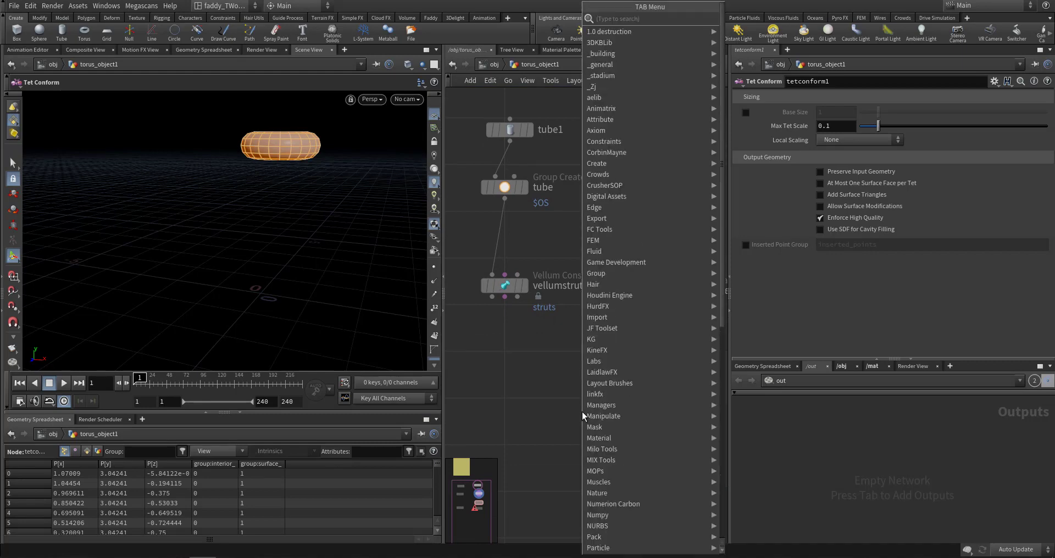
{"action": "type", "text": "velsol"}
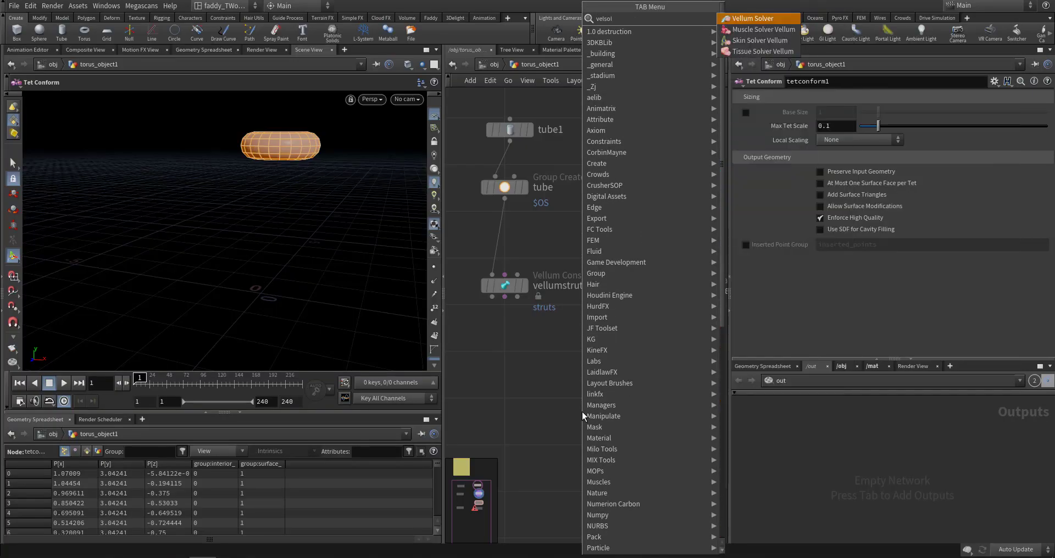
{"action": "key", "text": "Return"}
{"action": "left_click", "coordinate": [566, 464]}
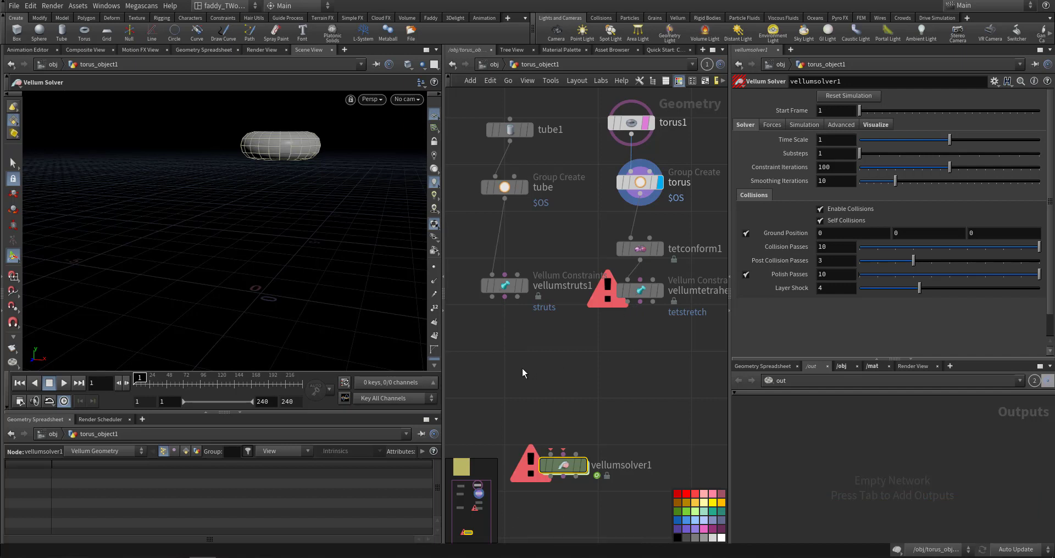
Step: Add two Merge nodes side by side between the Vellum constraint nodes and the solver
{"action": "key", "text": "m"}
{"action": "mouse_move", "coordinate": [521, 372]}
{"action": "middle_mouse_down"}
{"action": "mouse_move", "coordinate": [564, 362]}
{"action": "mouse_move", "coordinate": [512, 370]}
{"action": "middle_mouse_up"}
{"action": "left_click", "coordinate": [562, 363]}
{"action": "middle_click_drag", "start_coordinate": [612, 365], "coordinate": [657, 363]}
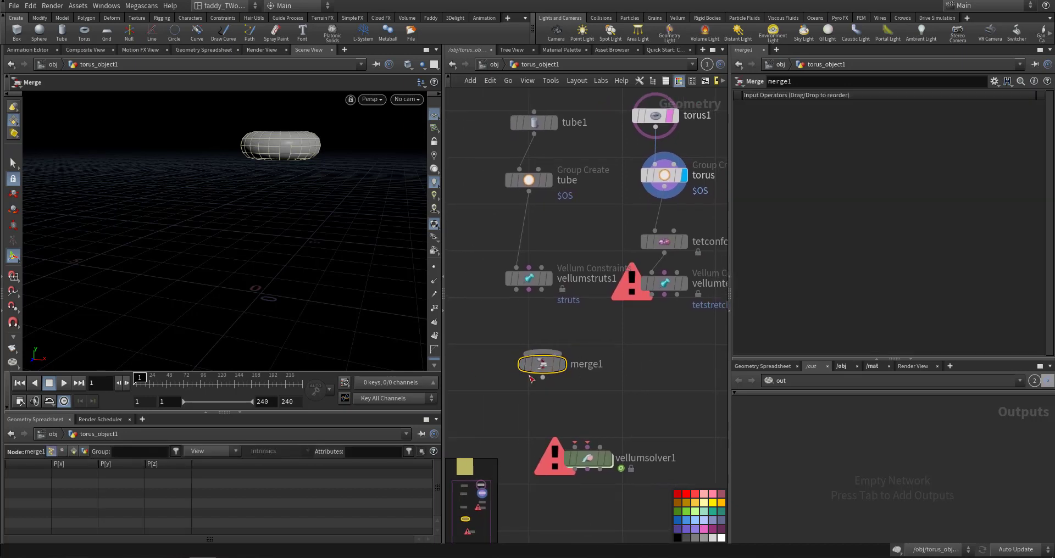
{"action": "left_click_drag", "start_coordinate": [532, 368], "coordinate": [493, 361]}
{"action": "key", "text": "m"}
{"action": "left_click", "coordinate": [619, 365]}
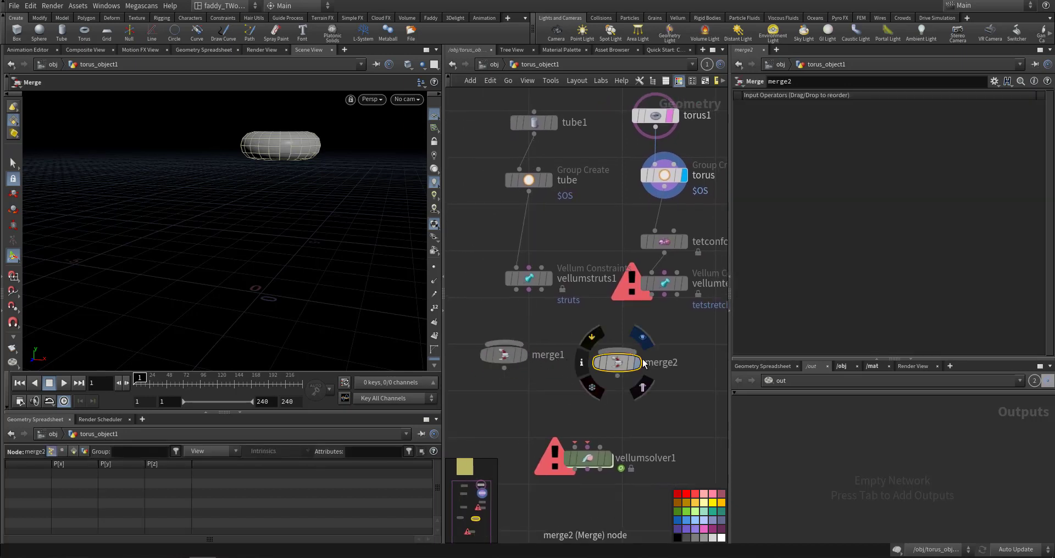
Step: Wire the geometry outputs of vellumstruts1 and vellumtetrahedral into merge1, and merge1 into the solver's first input
{"action": "left_click", "coordinate": [505, 343]}
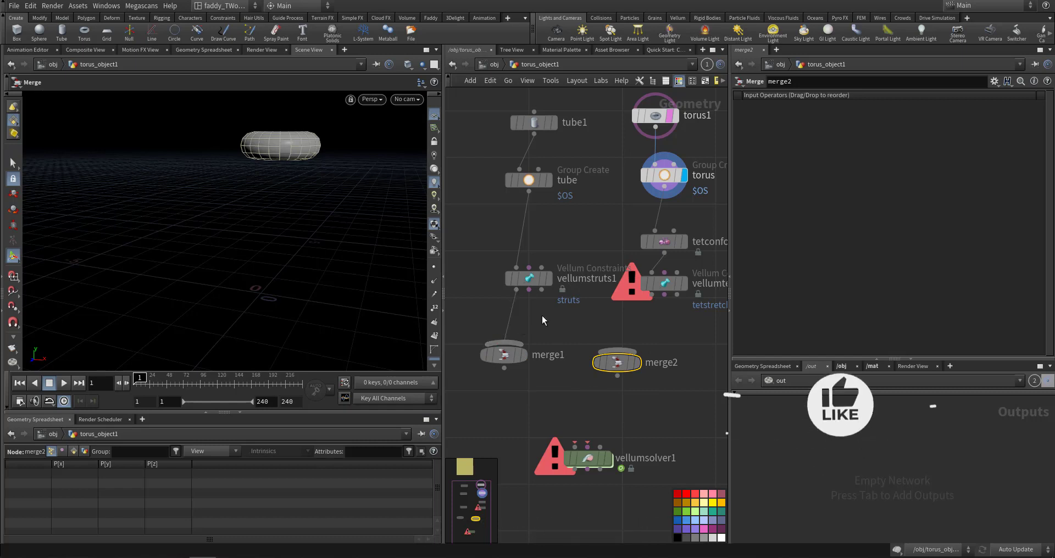
{"action": "left_click", "coordinate": [652, 295]}
{"action": "left_click", "coordinate": [508, 344]}
{"action": "left_click", "coordinate": [504, 368]}
{"action": "left_click", "coordinate": [574, 446]}
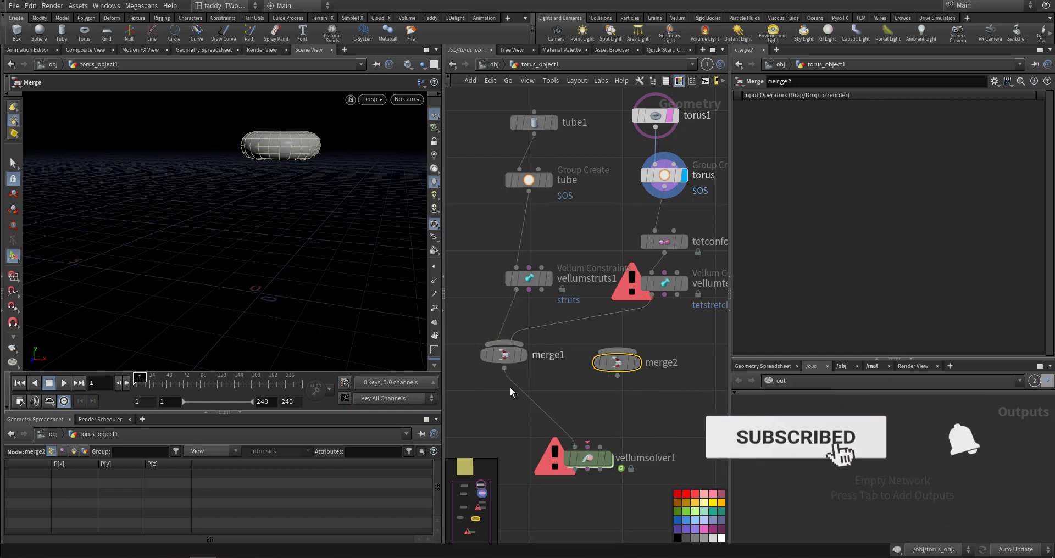
Step: Delete both Merge nodes, merge1 and merge2
{"action": "left_click_drag", "start_coordinate": [457, 320], "coordinate": [659, 381]}
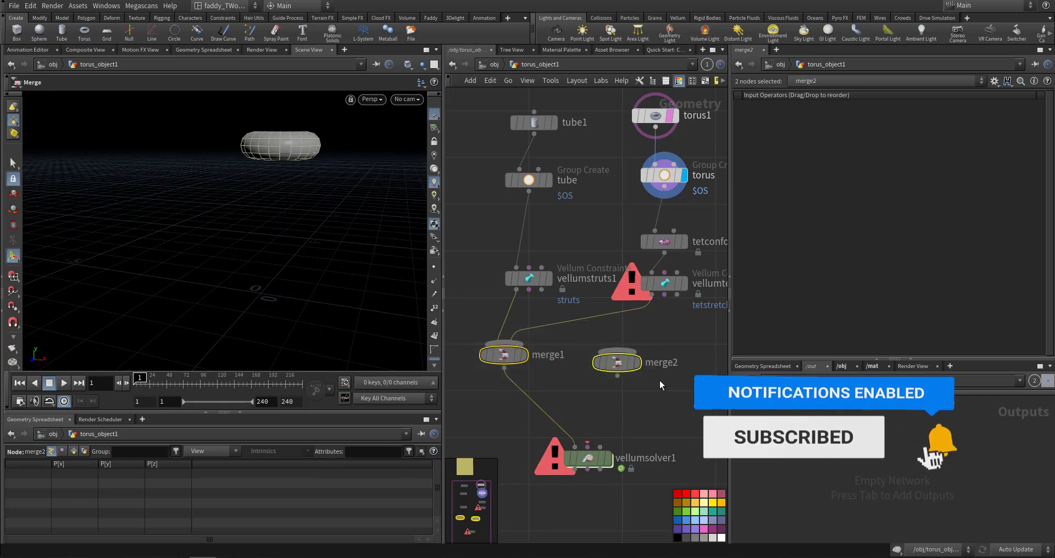
{"action": "key", "text": "Delete"}
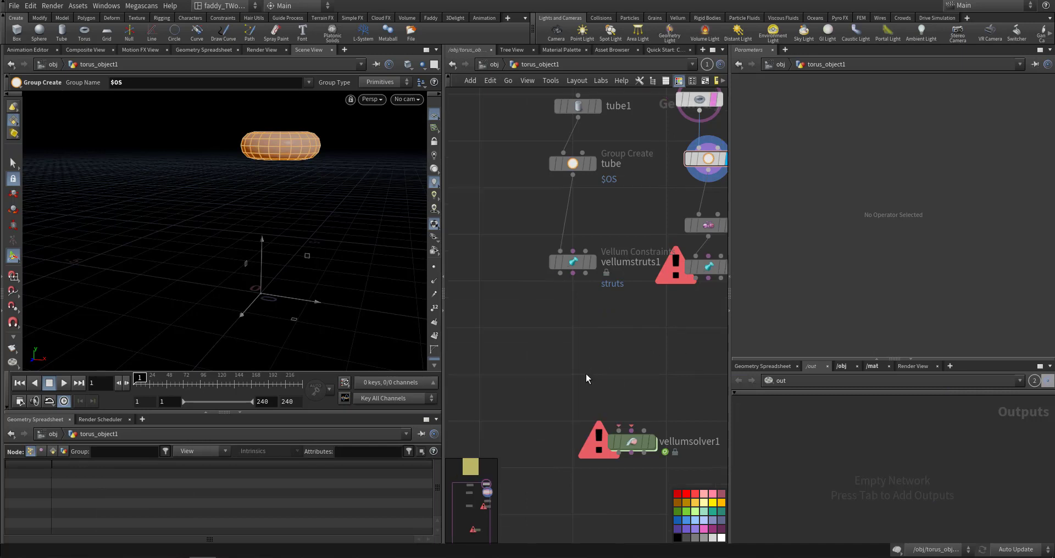
{"action": "key", "text": "y"}
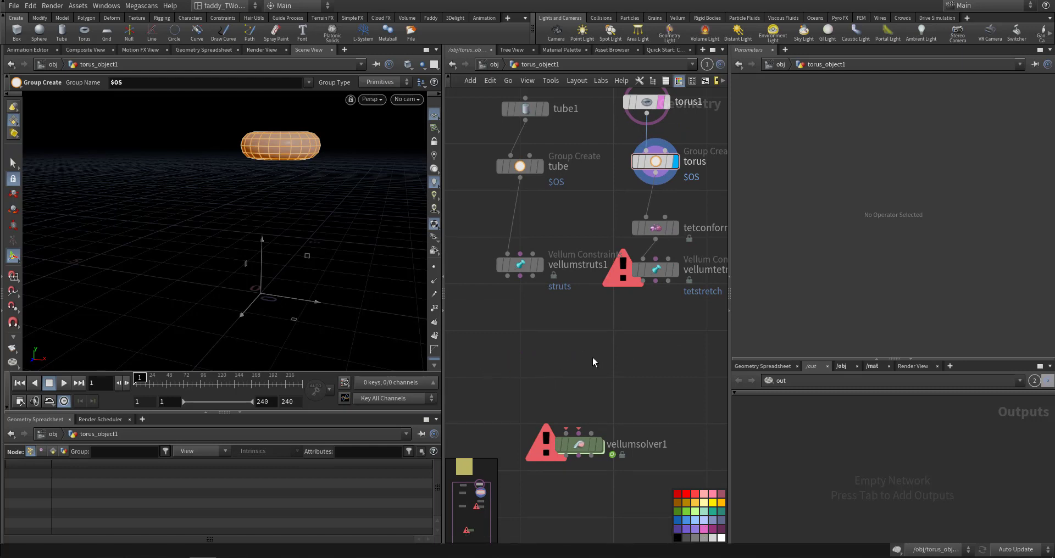
Step: Add two Vellum Pack nodes, one below vellumstruts1 and the other below vellumtetrahedral
{"action": "key", "text": "Tab"}
{"action": "mouse_move", "coordinate": [640, 444]}
{"action": "scroll", "coordinate": [651, 457], "scroll_direction": "down", "scroll_amount": 3}
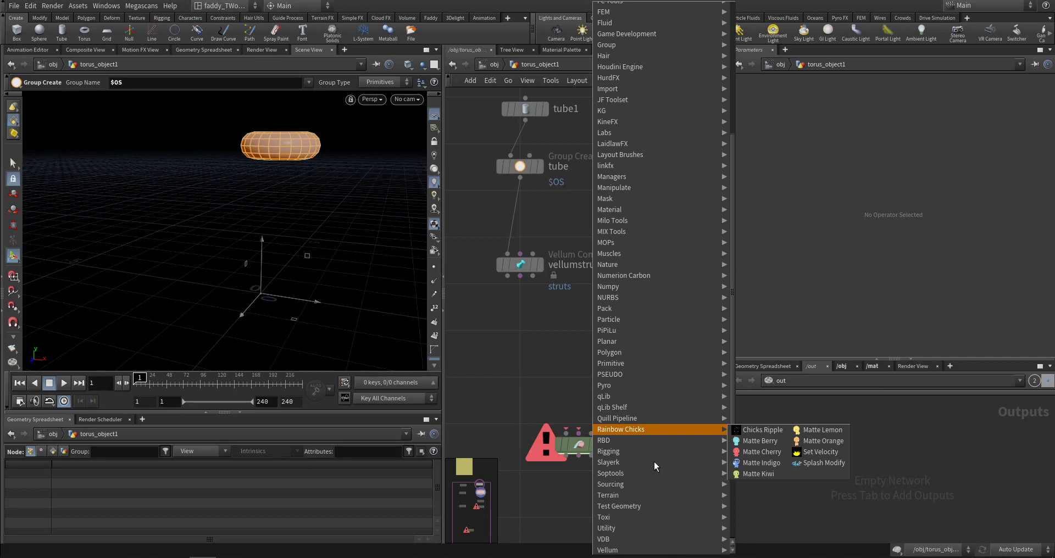
{"action": "scroll", "coordinate": [654, 462], "scroll_direction": "down", "scroll_amount": 2}
{"action": "mouse_move", "coordinate": [665, 508]}
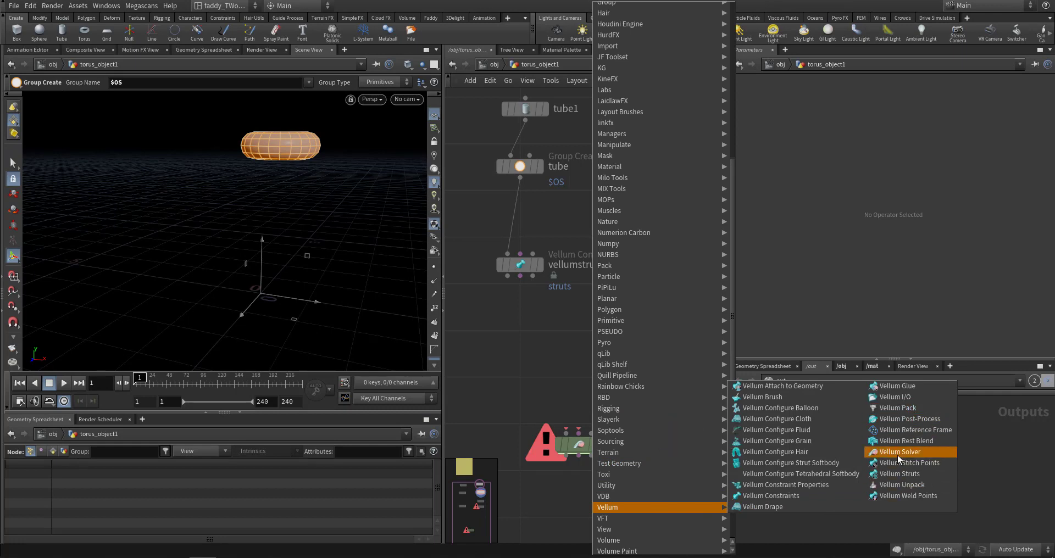
{"action": "left_click", "coordinate": [899, 410]}
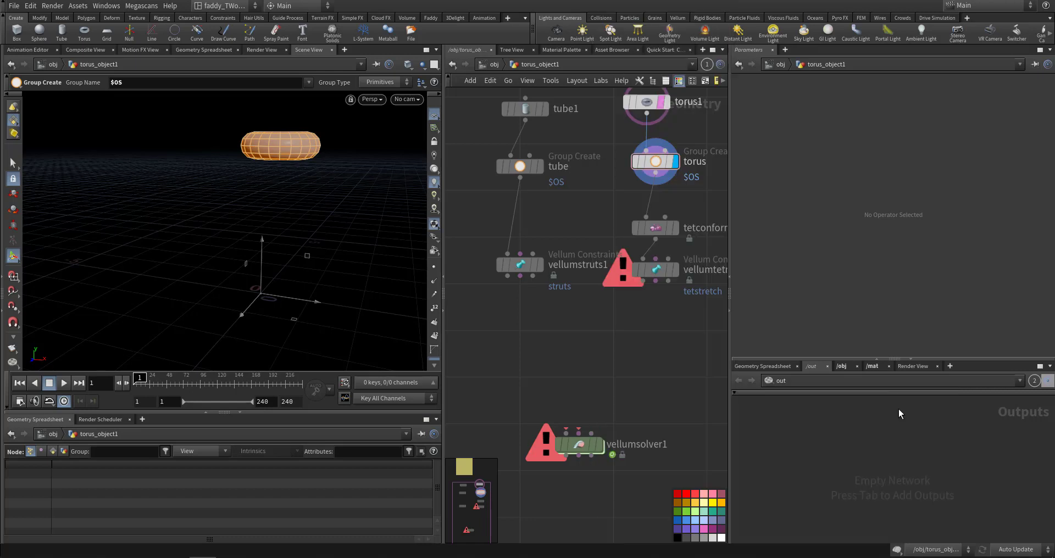
{"action": "left_click", "coordinate": [519, 331]}
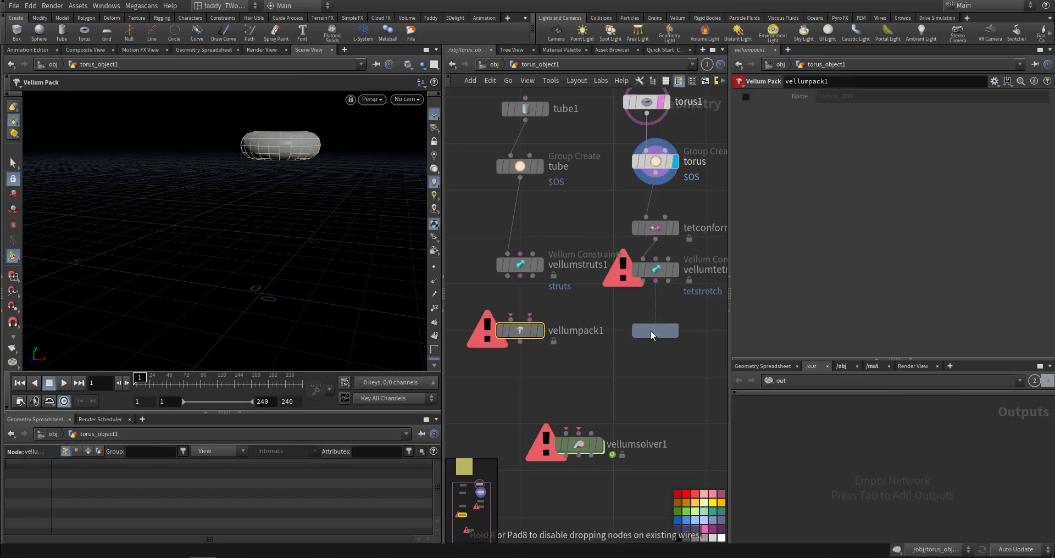
{"action": "left_click", "coordinate": [652, 334]}
Step: Wire the geometry and constraint outputs of vellumstruts1 into vellumpack1 and shift the pack node slightly left
{"action": "left_click", "coordinate": [510, 318]}
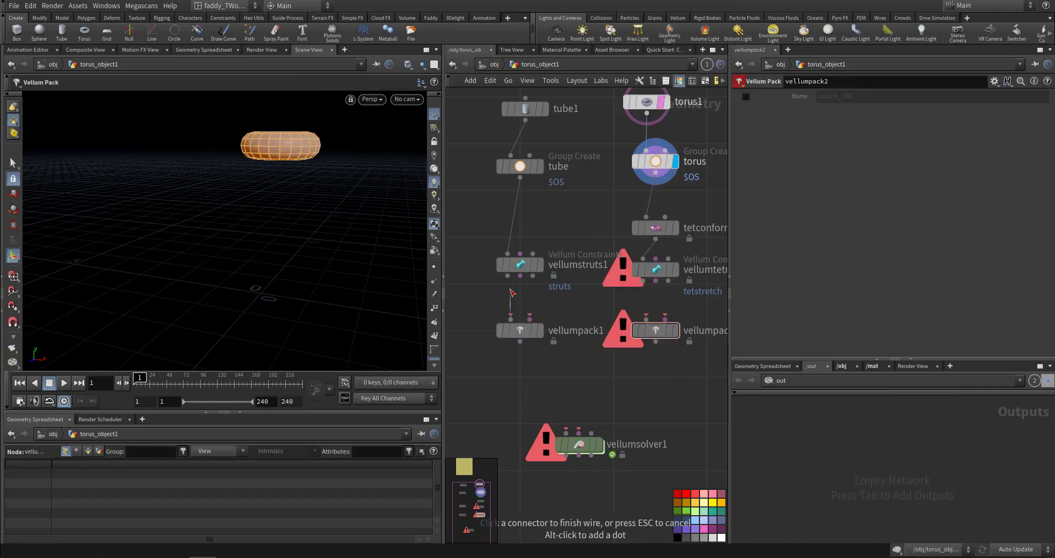
{"action": "left_click", "coordinate": [508, 276]}
{"action": "left_click", "coordinate": [521, 277]}
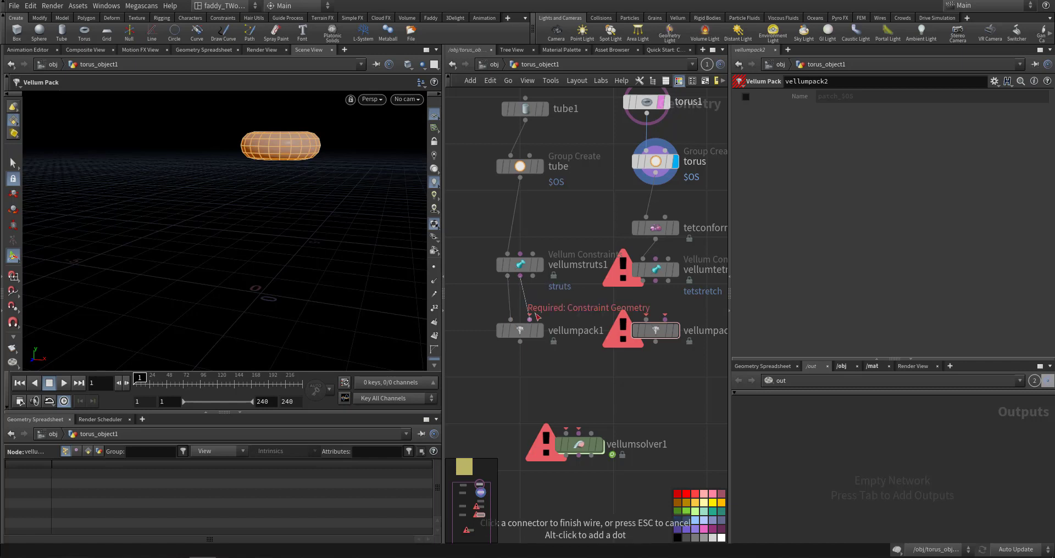
{"action": "left_click", "coordinate": [530, 320]}
{"action": "left_click_drag", "start_coordinate": [525, 332], "coordinate": [504, 333]}
Step: Wire the geometry and constraint outputs of vellumtetrahedral into the matching inputs of vellumpack2
{"action": "left_click", "coordinate": [647, 320]}
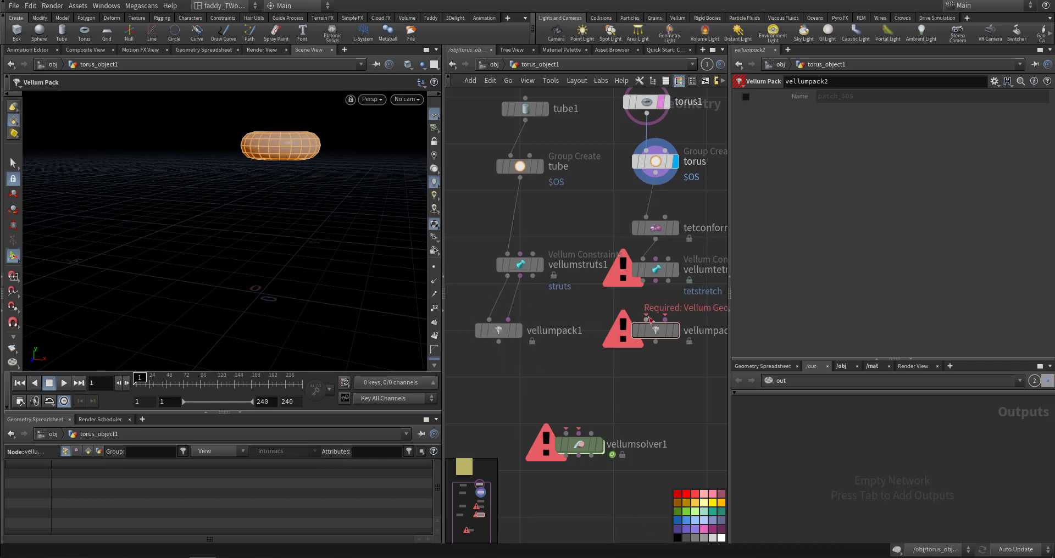
{"action": "left_click", "coordinate": [644, 282]}
{"action": "left_click", "coordinate": [656, 282]}
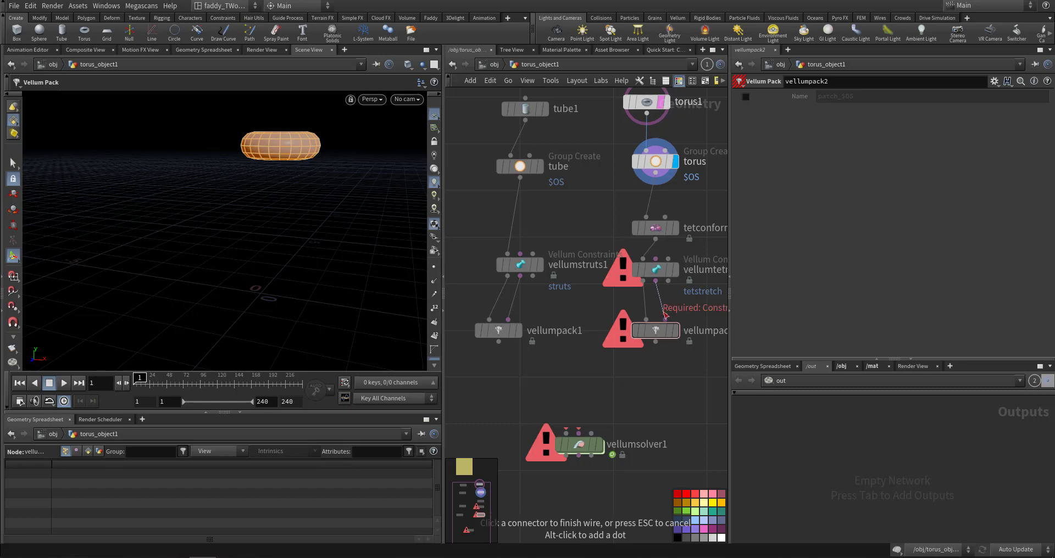
{"action": "left_click", "coordinate": [594, 371]}
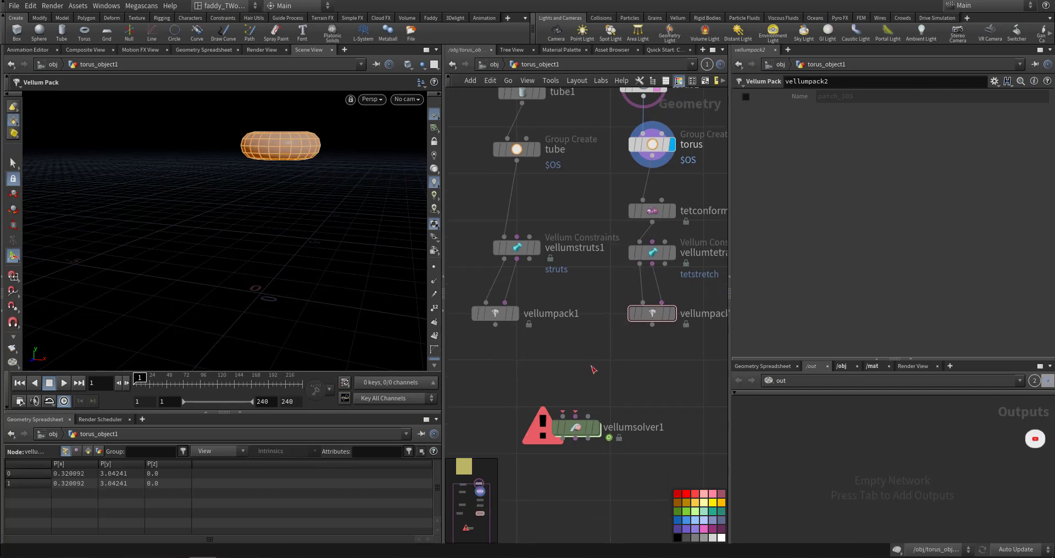
Step: Add a Merge node between the pack nodes and the solver, and wire vellumpack1 and vellumpack2 into it
{"action": "middle_click_drag", "start_coordinate": [613, 358], "coordinate": [600, 355]}
{"action": "key", "text": "m"}
{"action": "left_click", "coordinate": [563, 350]}
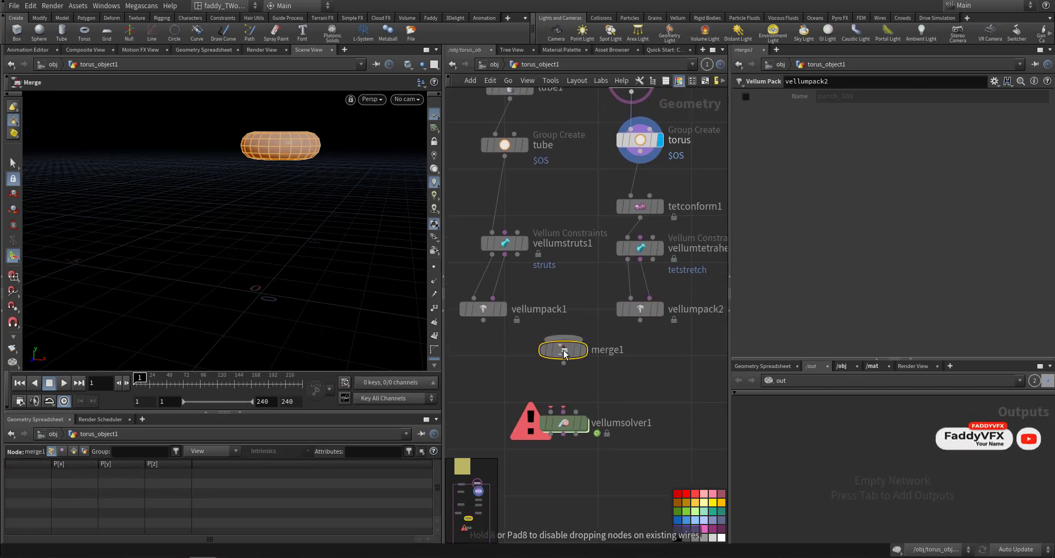
{"action": "left_click", "coordinate": [483, 321]}
{"action": "left_click", "coordinate": [563, 337]}
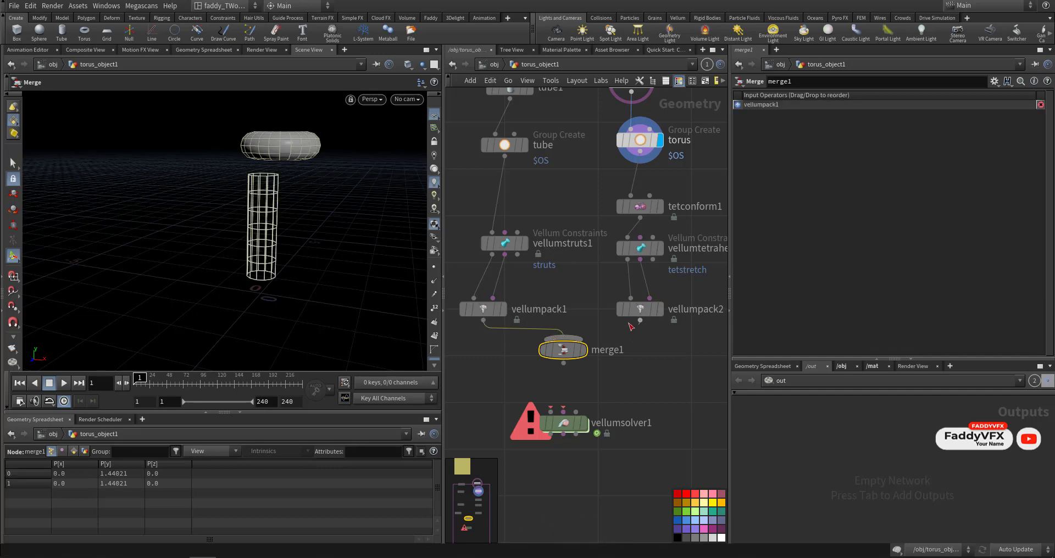
{"action": "left_click", "coordinate": [640, 321]}
{"action": "left_click", "coordinate": [566, 337]}
Step: Add a Vellum Unpack node directly below merge1
{"action": "middle_click_drag", "start_coordinate": [585, 349], "coordinate": [574, 297]}
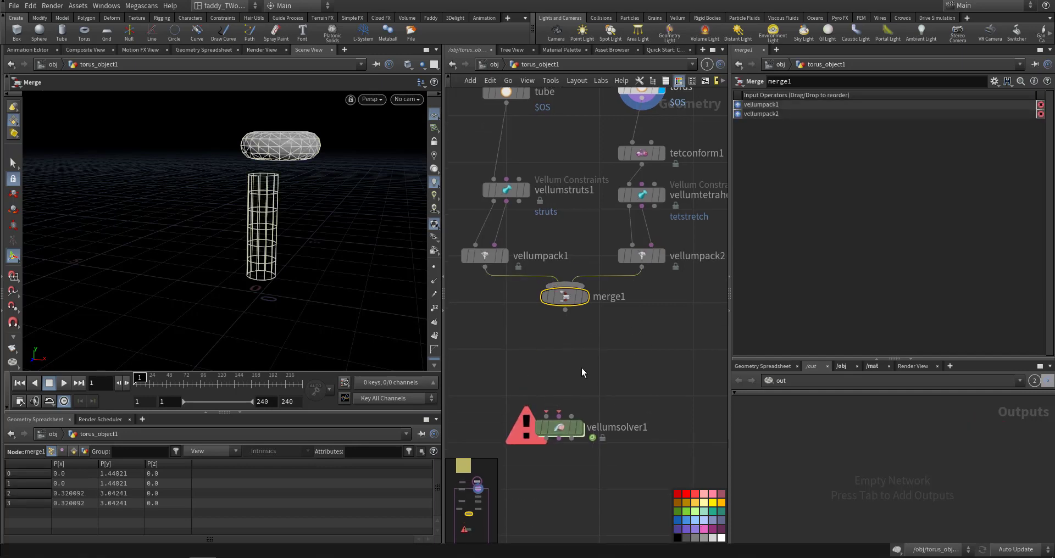
{"action": "key", "text": "Tab"}
{"action": "type", "text": "v"}
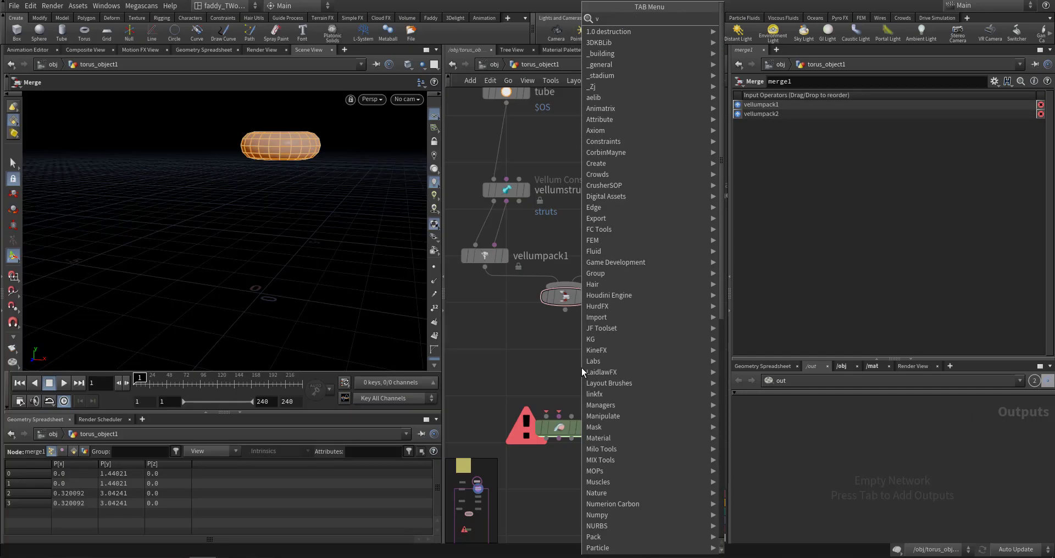
{"action": "type", "text": "eu"}
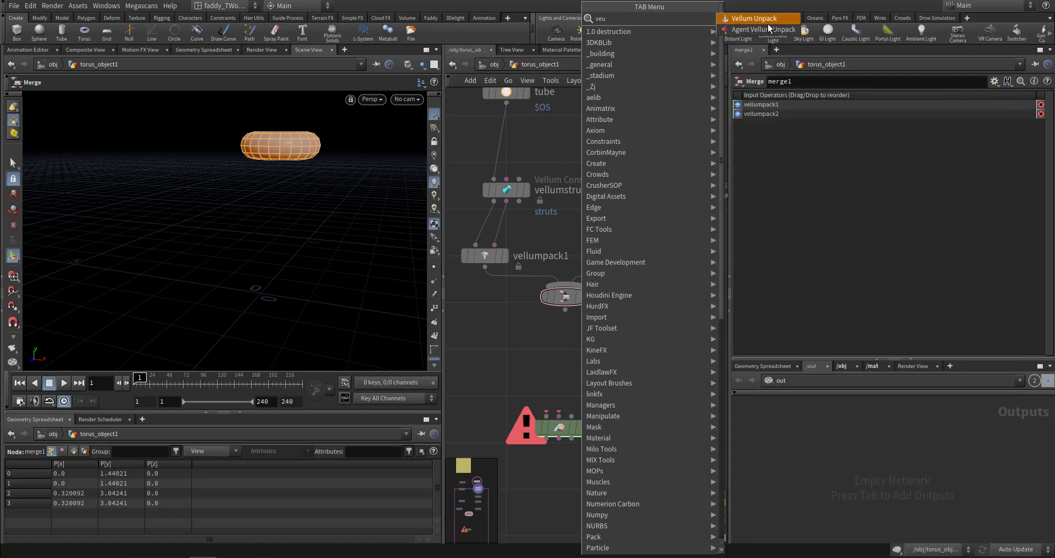
{"action": "left_click", "coordinate": [768, 21]}
{"action": "left_click", "coordinate": [566, 332]}
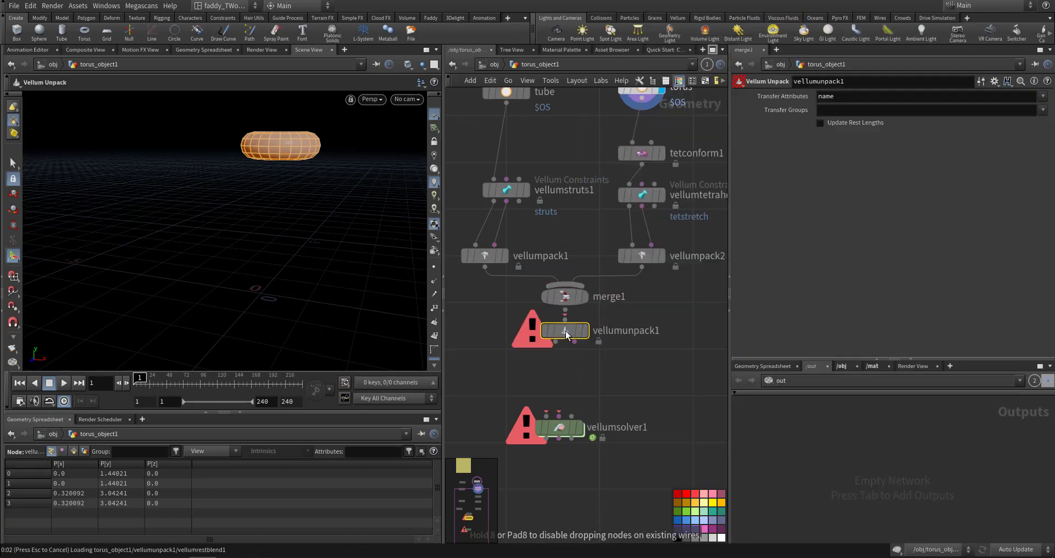
Step: Move vellumunpack1 slightly down and wire merge1's output into its packed geometry input
{"action": "left_click", "coordinate": [565, 323]}
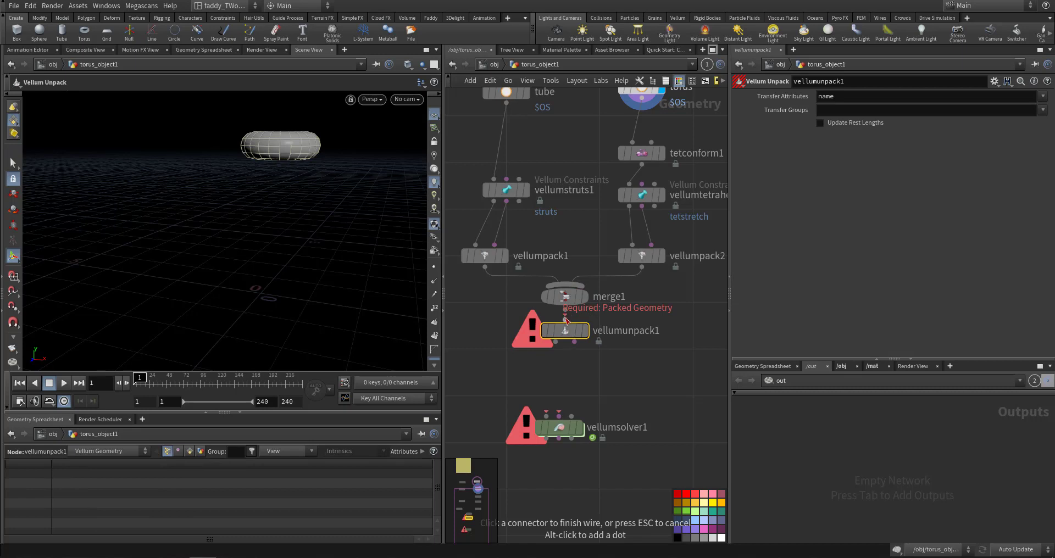
{"action": "left_click", "coordinate": [567, 320]}
{"action": "left_click_drag", "start_coordinate": [566, 332], "coordinate": [567, 351]}
{"action": "left_click", "coordinate": [566, 338]}
{"action": "left_click", "coordinate": [565, 311]}
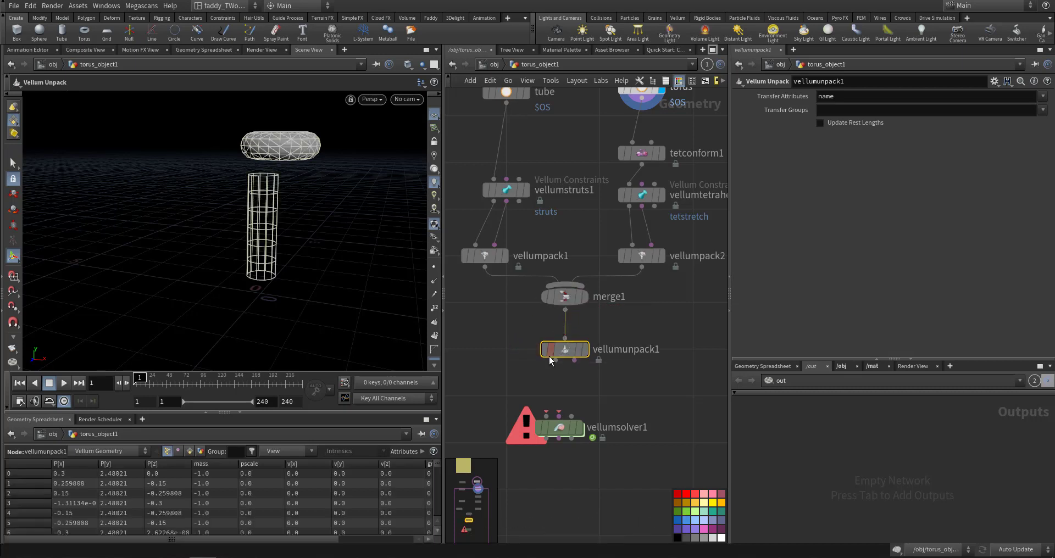
Step: Wire the geometry and constraint outputs of vellumunpack1 into the first two inputs of vellumsolver1, and align the solver beneath it
{"action": "middle_click_drag", "start_coordinate": [551, 360], "coordinate": [552, 319]}
{"action": "left_click", "coordinate": [556, 319]}
{"action": "left_click", "coordinate": [548, 375]}
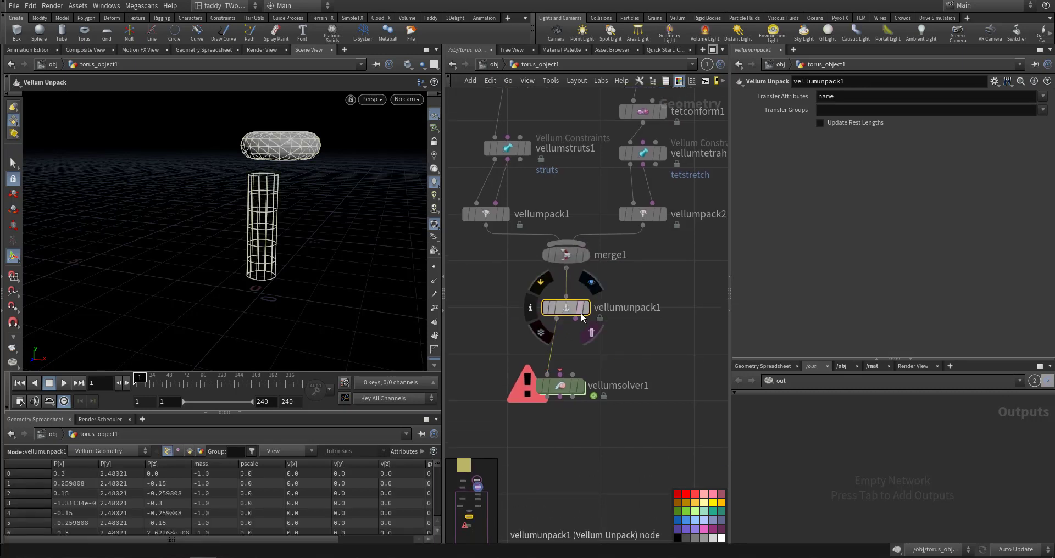
{"action": "left_click", "coordinate": [576, 319]}
{"action": "left_click", "coordinate": [560, 375]}
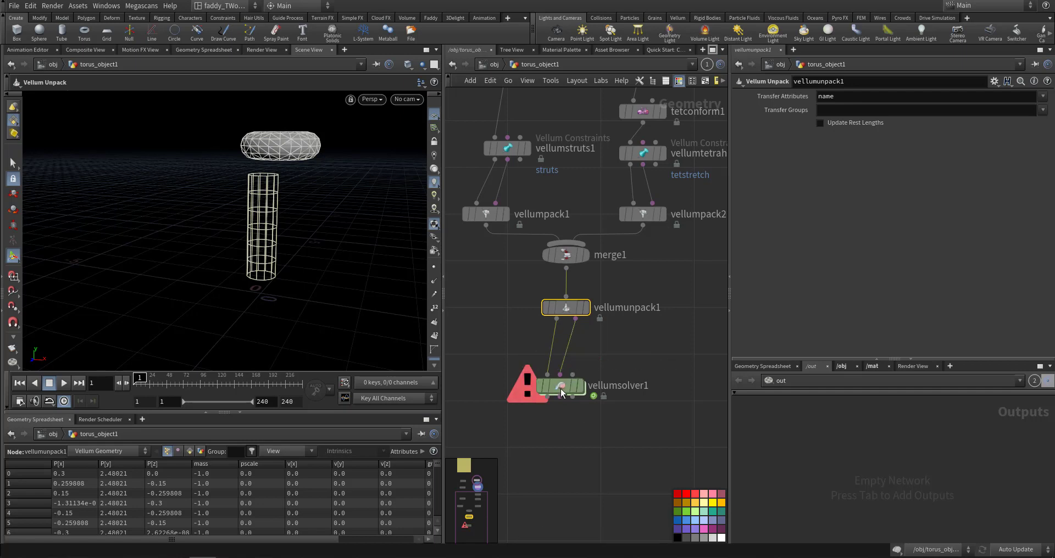
{"action": "left_click_drag", "start_coordinate": [561, 388], "coordinate": [567, 395]}
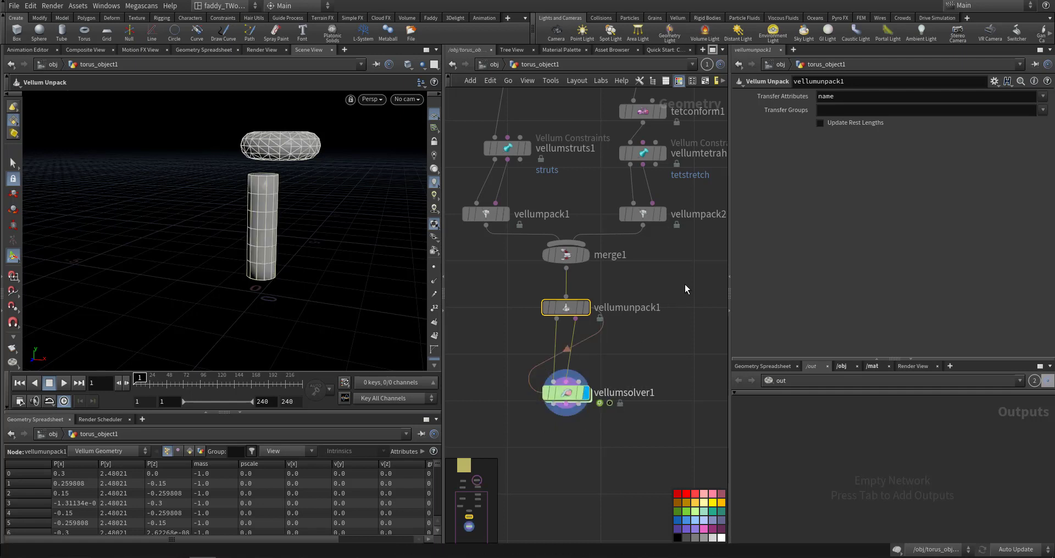
Step: Set the geometry Group of vellumstruts1 to tube
{"action": "middle_click_drag", "start_coordinate": [685, 285], "coordinate": [671, 340]}
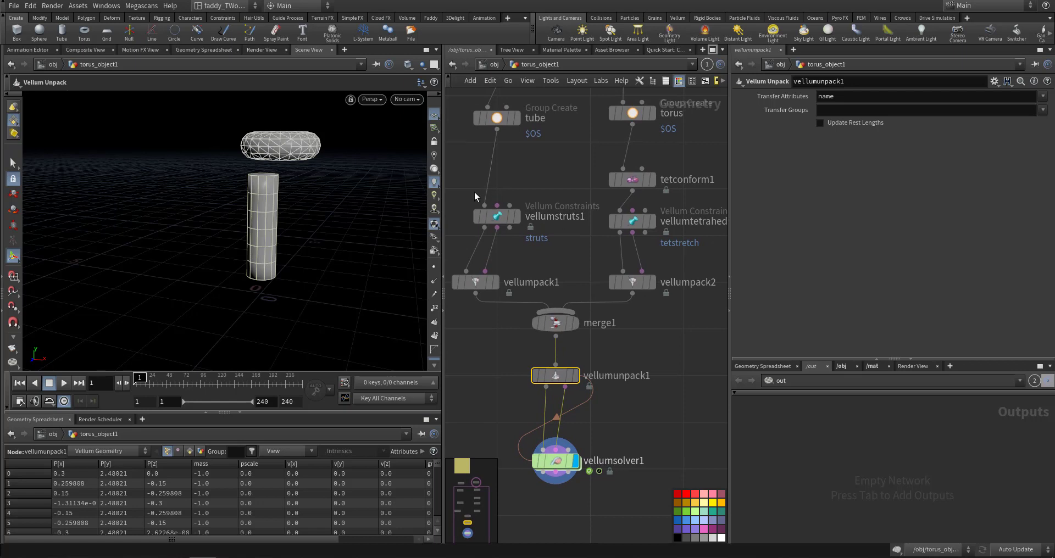
{"action": "left_click_drag", "start_coordinate": [515, 241], "coordinate": [516, 242]}
{"action": "middle_click_drag", "start_coordinate": [486, 166], "coordinate": [499, 205]}
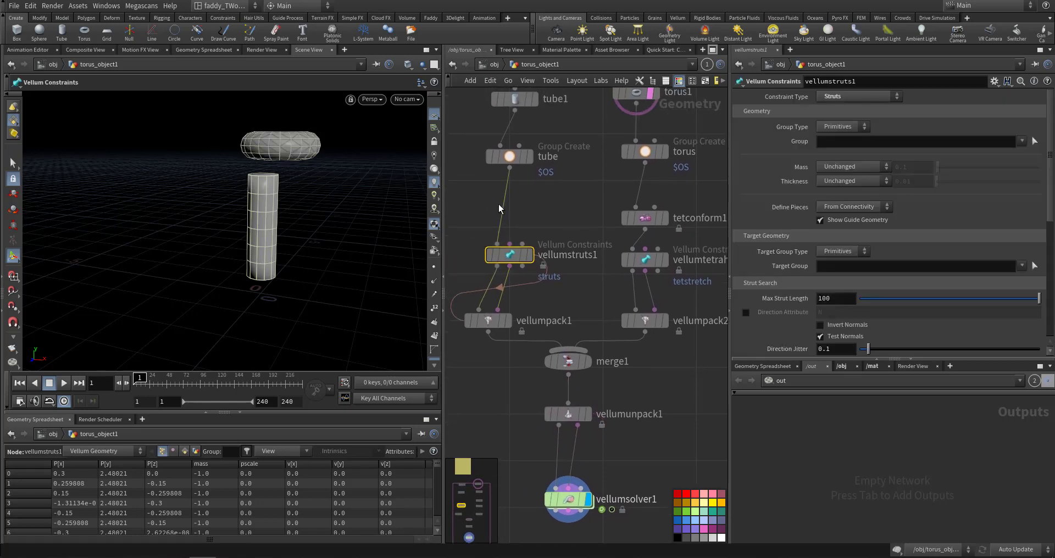
{"action": "middle_click_drag", "start_coordinate": [577, 207], "coordinate": [577, 242]}
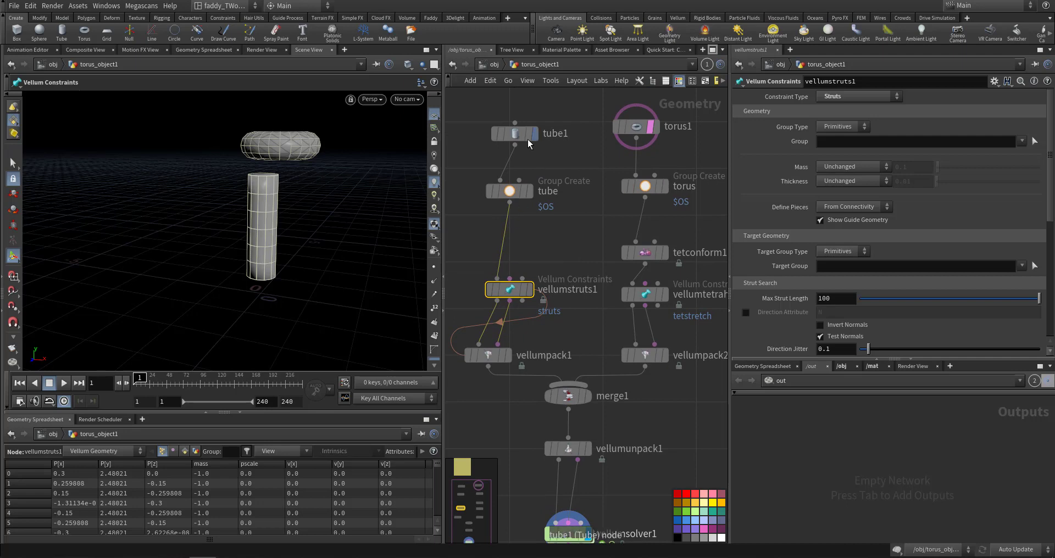
{"action": "mouse_move", "coordinate": [519, 208]}
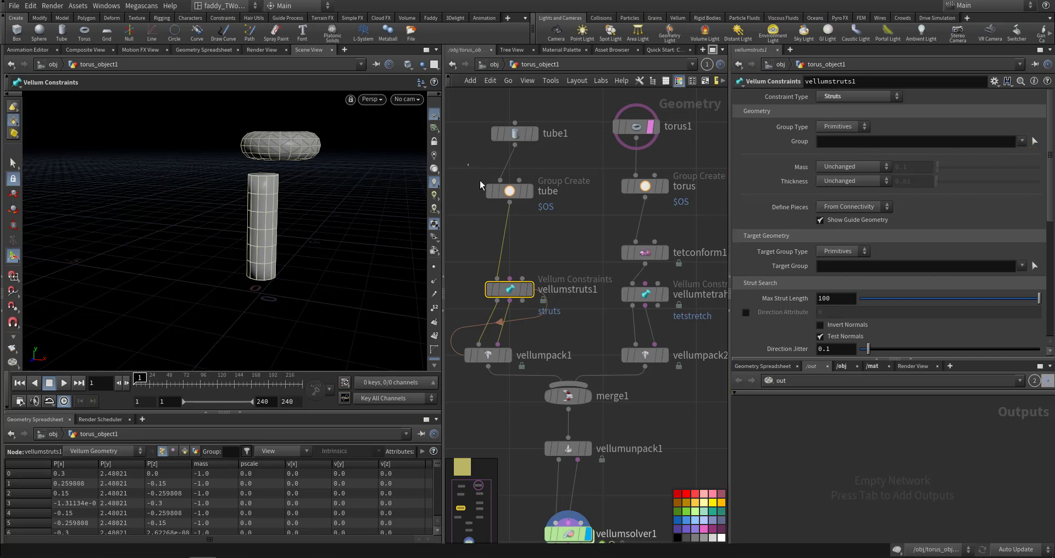
{"action": "left_click", "coordinate": [500, 191]}
{"action": "left_click", "coordinate": [510, 290]}
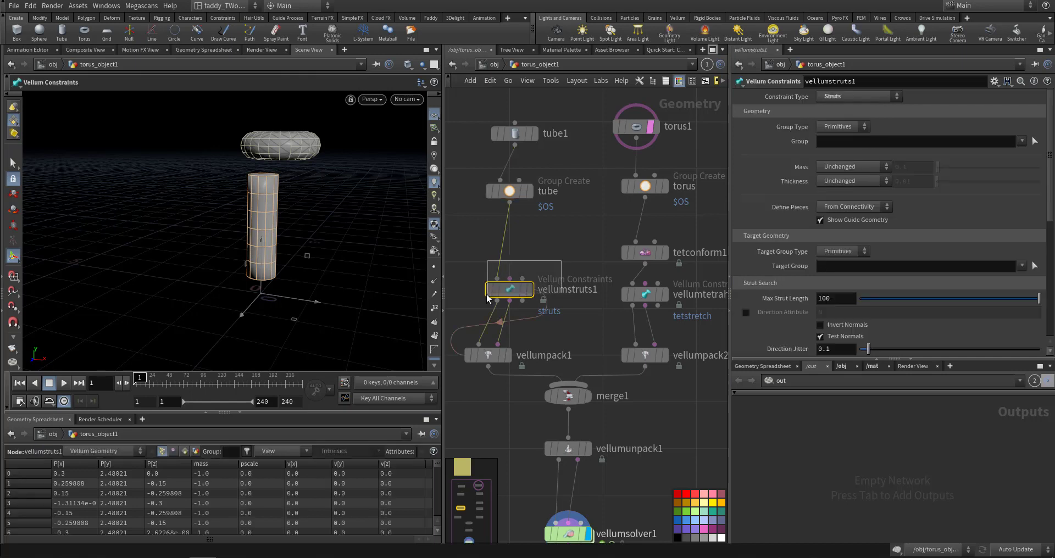
{"action": "left_click", "coordinate": [1022, 141]}
{"action": "left_click", "coordinate": [1028, 153]}
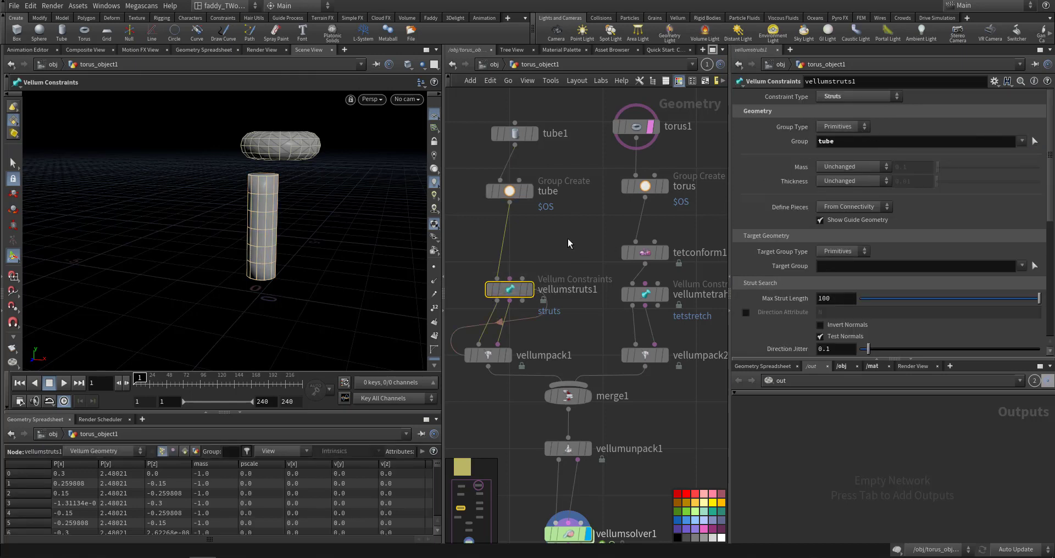
Step: Set the Group Type of vellumtetrahedral to Points and open its list of available groups
{"action": "middle_click_drag", "start_coordinate": [568, 243], "coordinate": [510, 229]}
{"action": "left_click", "coordinate": [572, 280]}
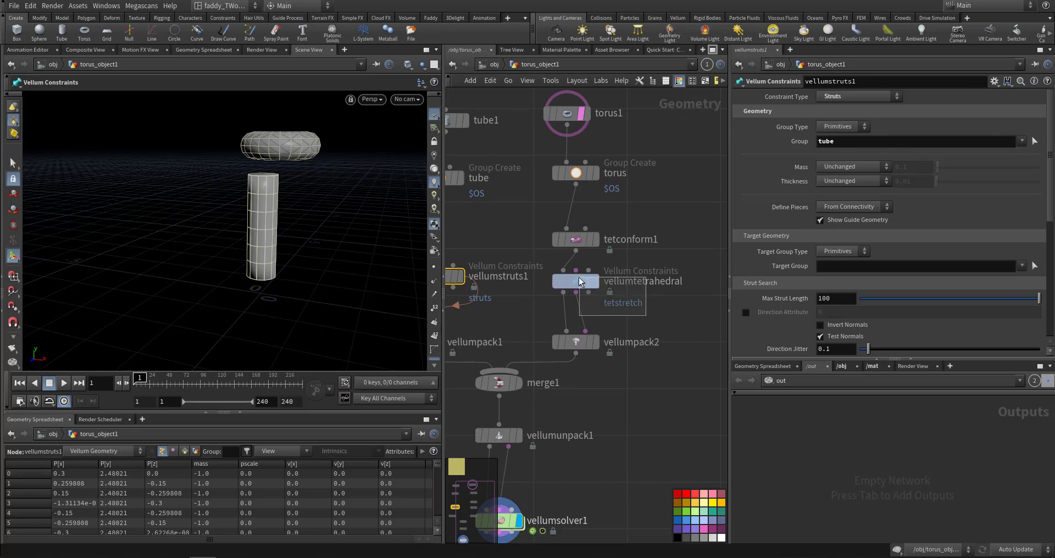
{"action": "mouse_move", "coordinate": [588, 128]}
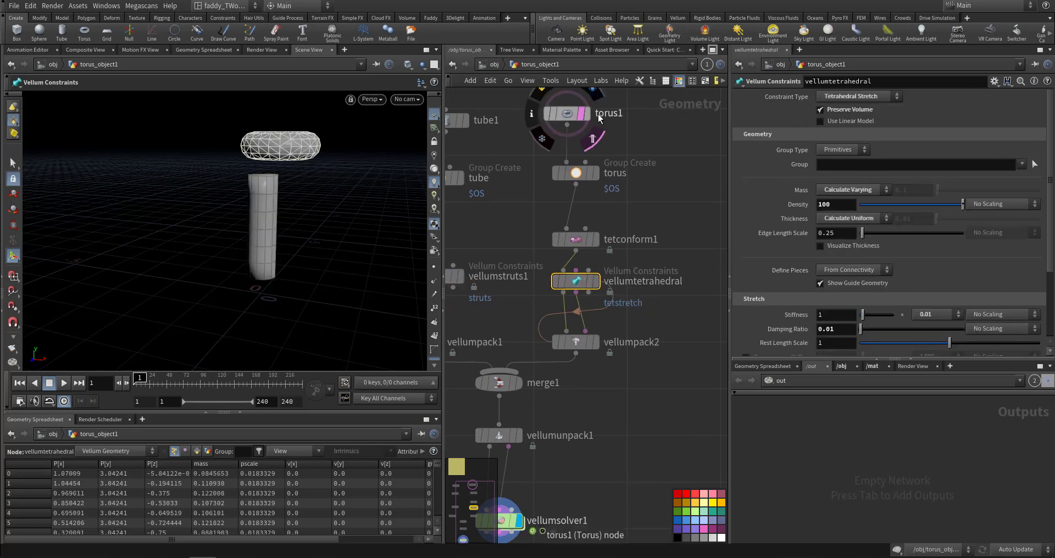
{"action": "mouse_move", "coordinate": [594, 176]}
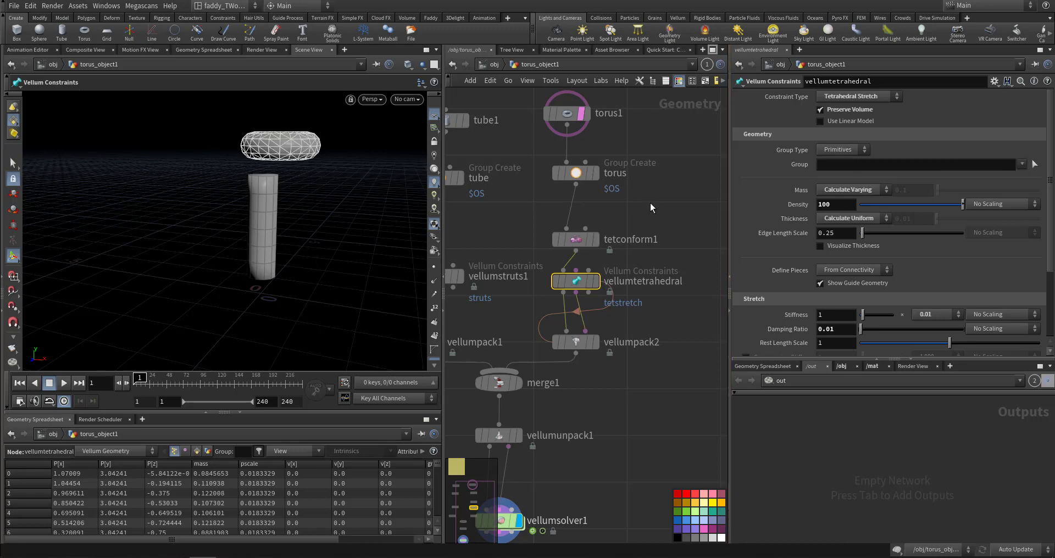
{"action": "left_click_drag", "start_coordinate": [565, 160], "coordinate": [566, 162]}
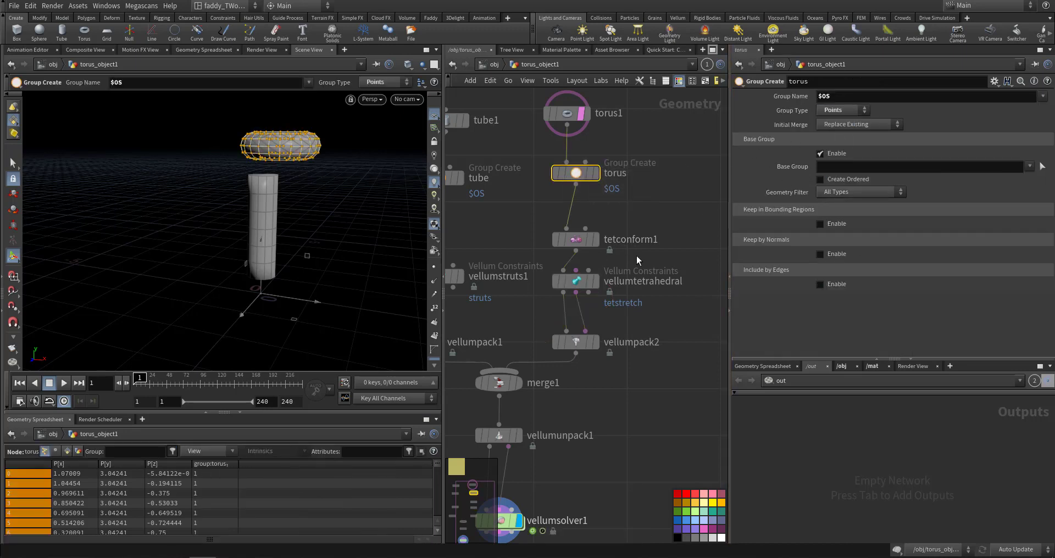
{"action": "left_click", "coordinate": [576, 281]}
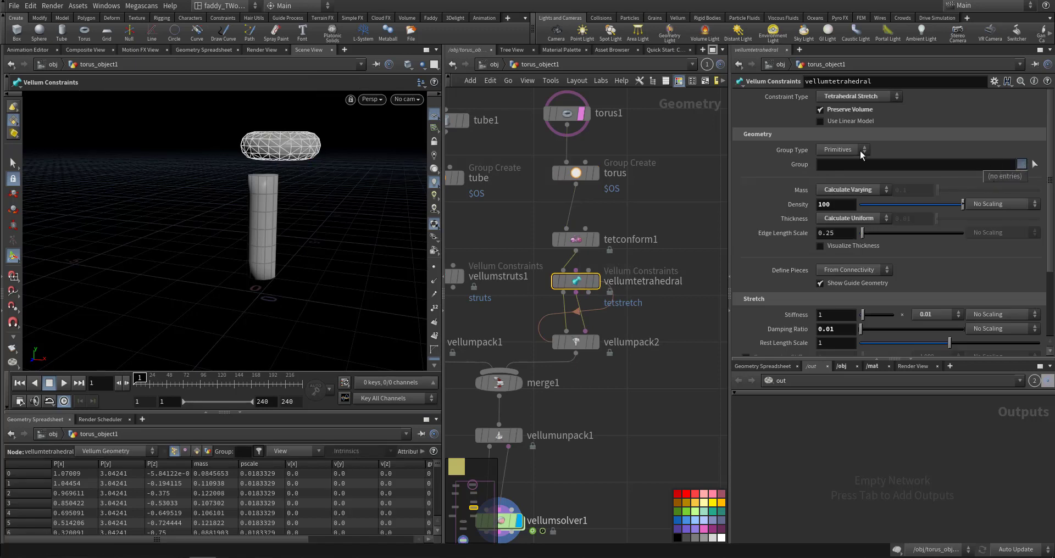
{"action": "left_click", "coordinate": [839, 171]}
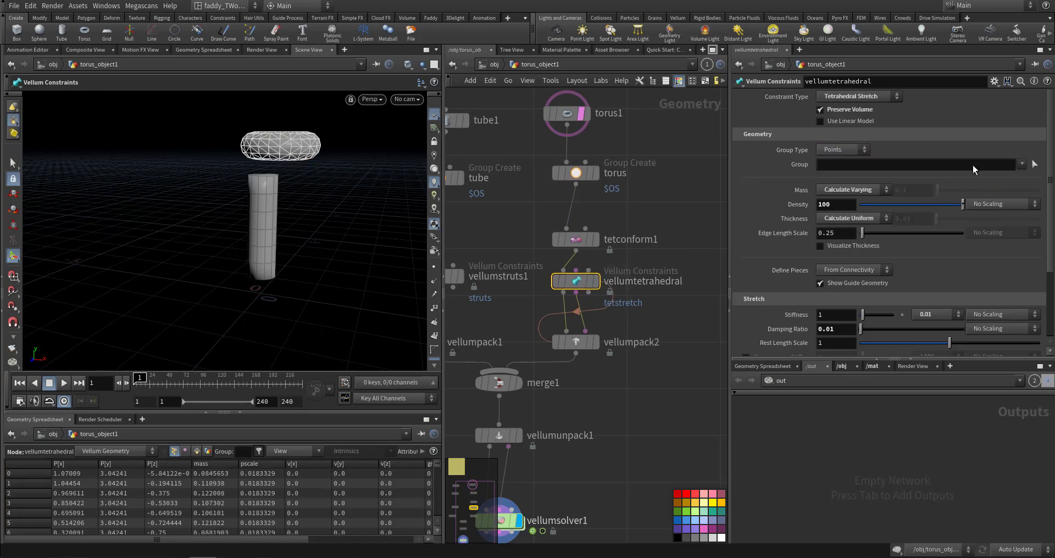
{"action": "left_click", "coordinate": [1021, 164]}
Step: Display vellumpack2 and vellumunpack1 in turn, and examine the Transfer Attributes options and the pack node's parameters
{"action": "middle_click_drag", "start_coordinate": [599, 375], "coordinate": [695, 236]}
{"action": "left_click", "coordinate": [618, 303]}
{"action": "left_click", "coordinate": [599, 300]}
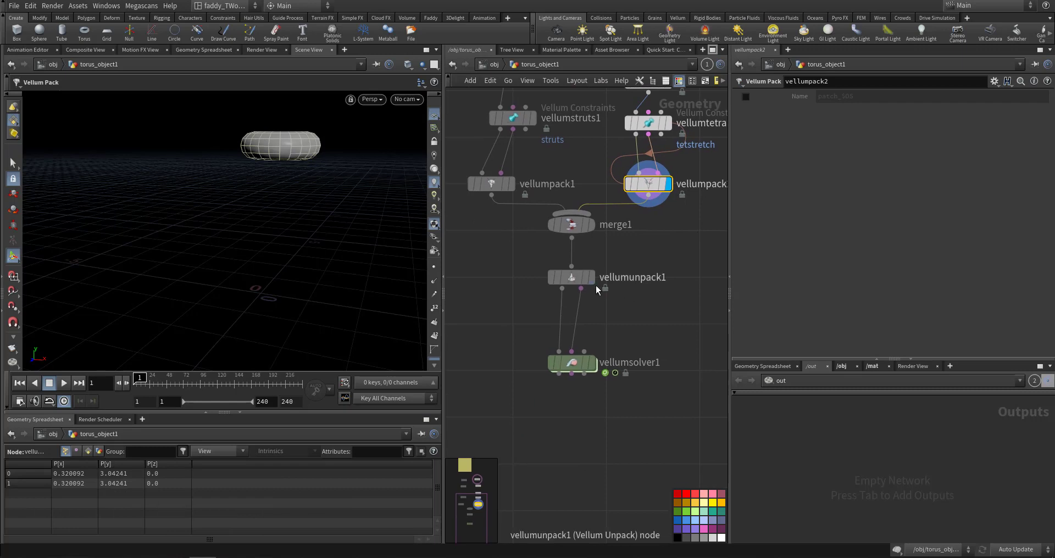
{"action": "left_click", "coordinate": [591, 278]}
{"action": "left_click", "coordinate": [564, 278]}
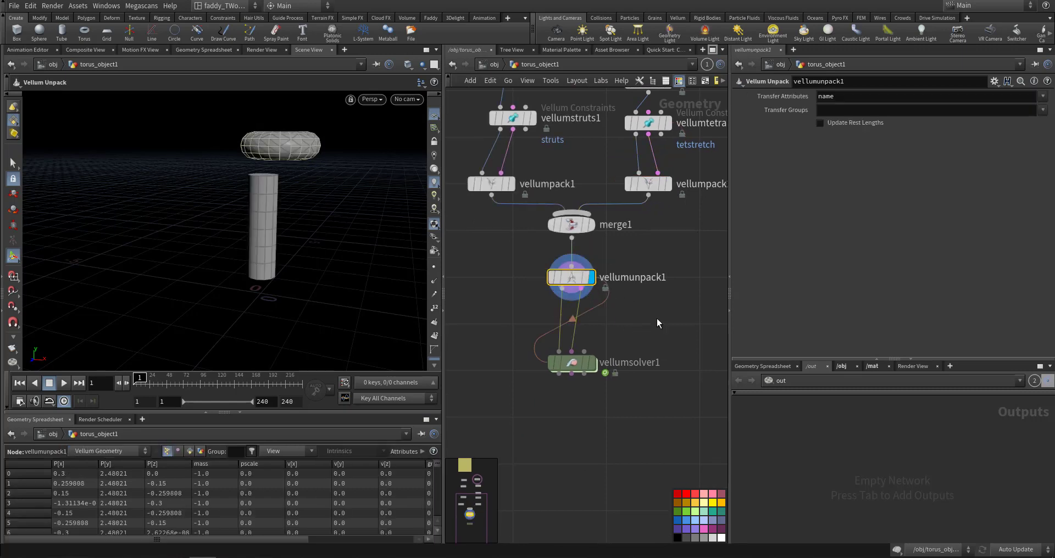
{"action": "middle_click_drag", "start_coordinate": [657, 318], "coordinate": [647, 284]}
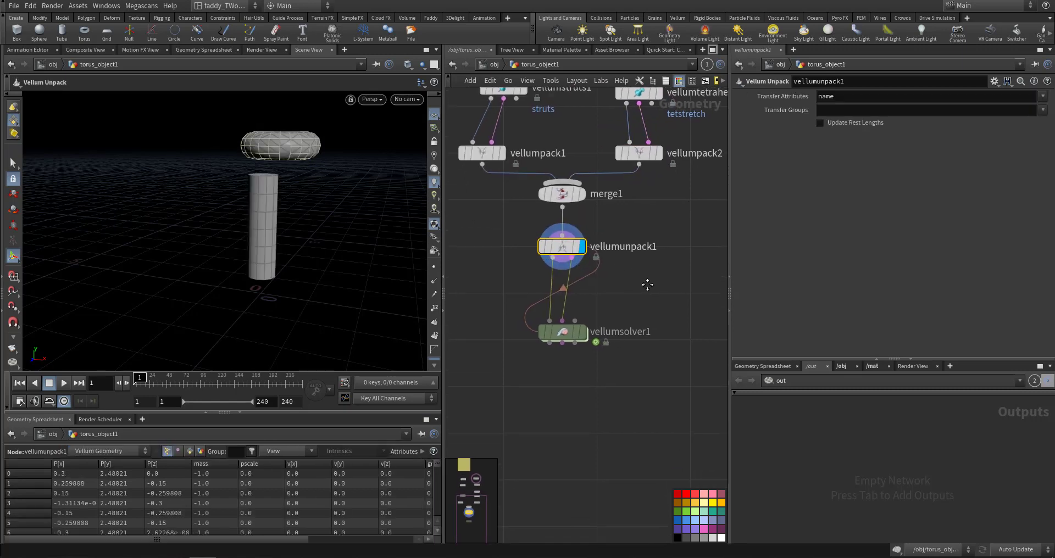
{"action": "left_click", "coordinate": [1044, 97]}
{"action": "middle_click_drag", "start_coordinate": [654, 207], "coordinate": [631, 266]}
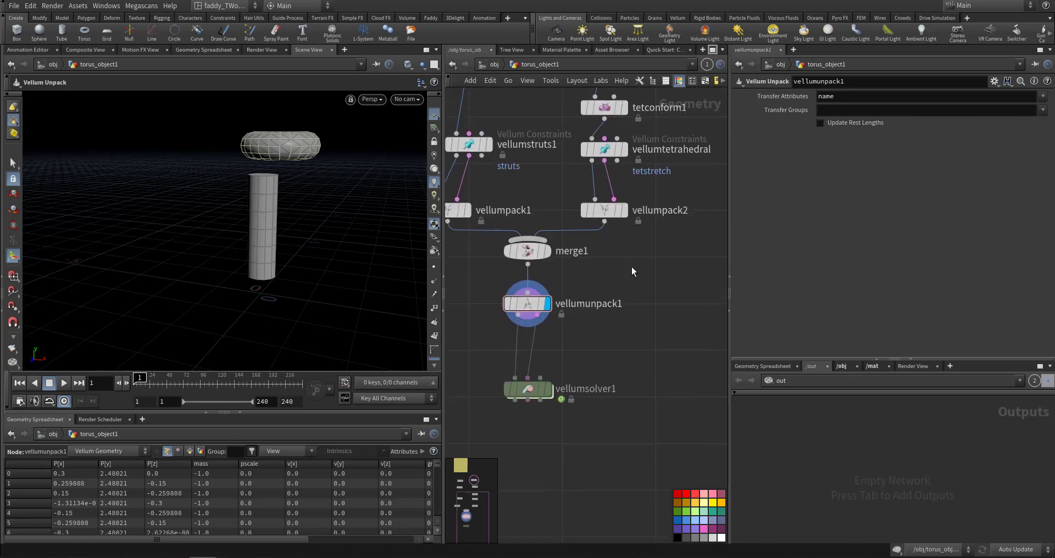
{"action": "left_click", "coordinate": [608, 209]}
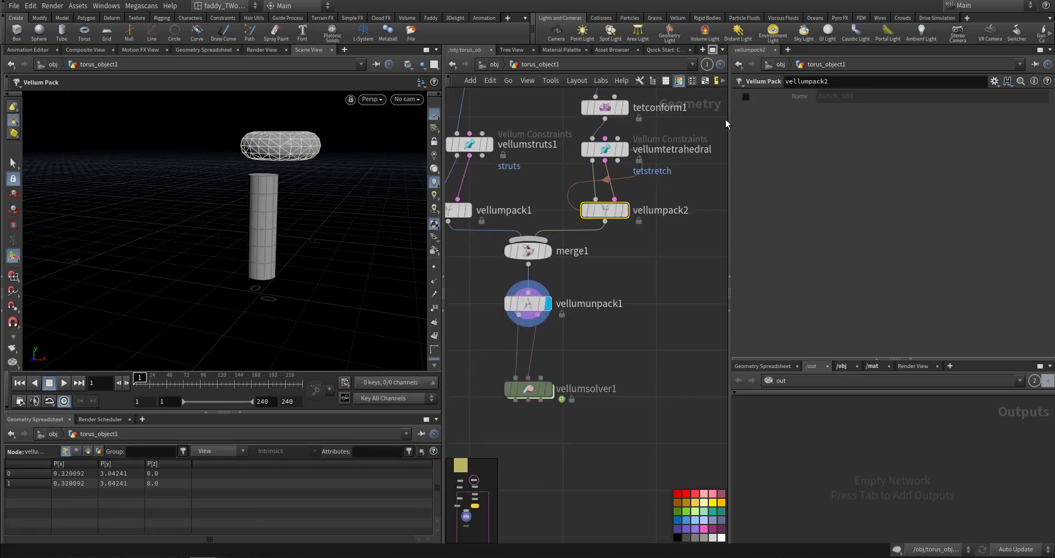
Step: Display vellumsolver1, play its simulation and return to the first frame
{"action": "middle_click_drag", "start_coordinate": [546, 394], "coordinate": [572, 320]}
{"action": "left_click", "coordinate": [573, 318]}
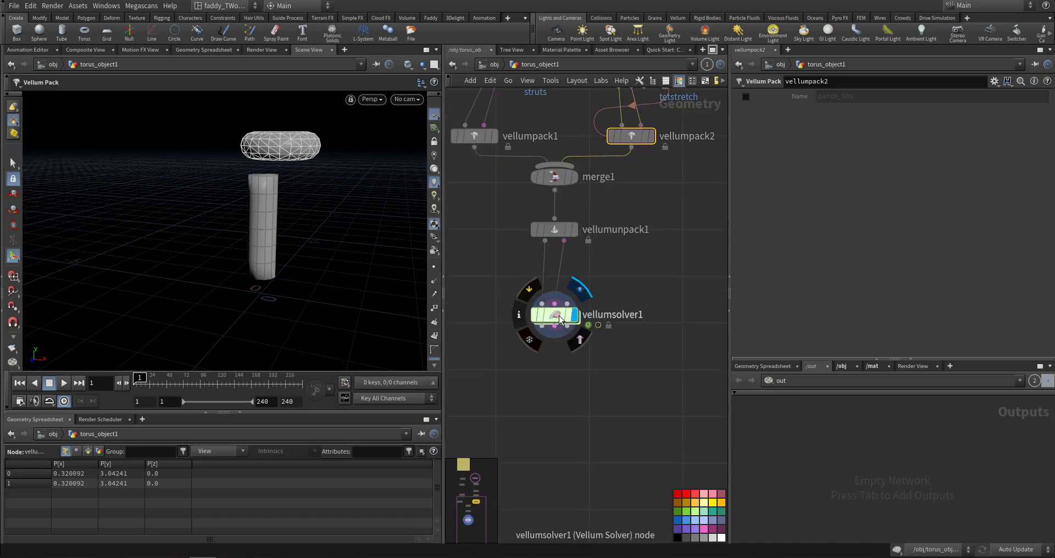
{"action": "left_click", "coordinate": [559, 317]}
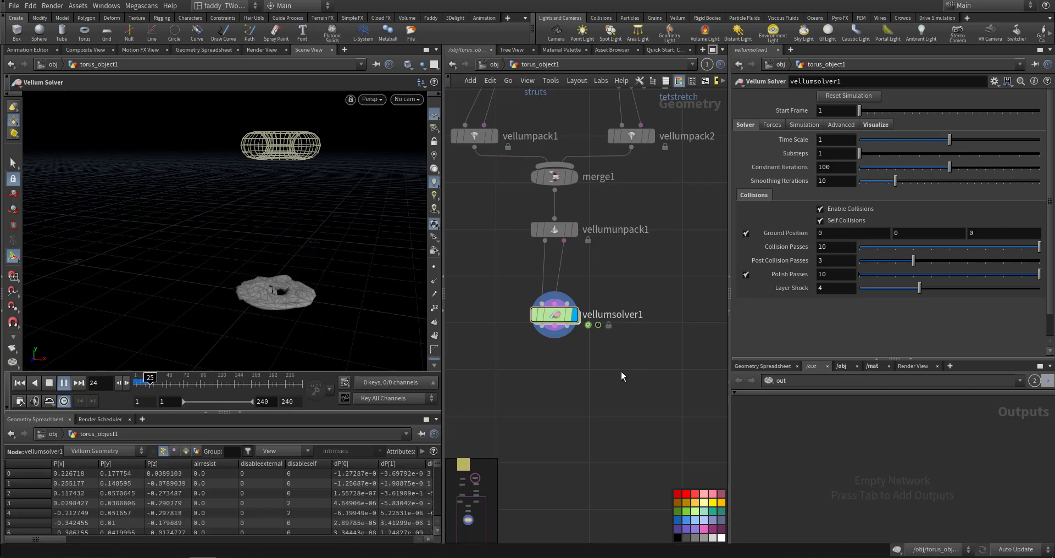
{"action": "key", "text": "ctrl+Up"}
{"action": "key", "text": "Up"}
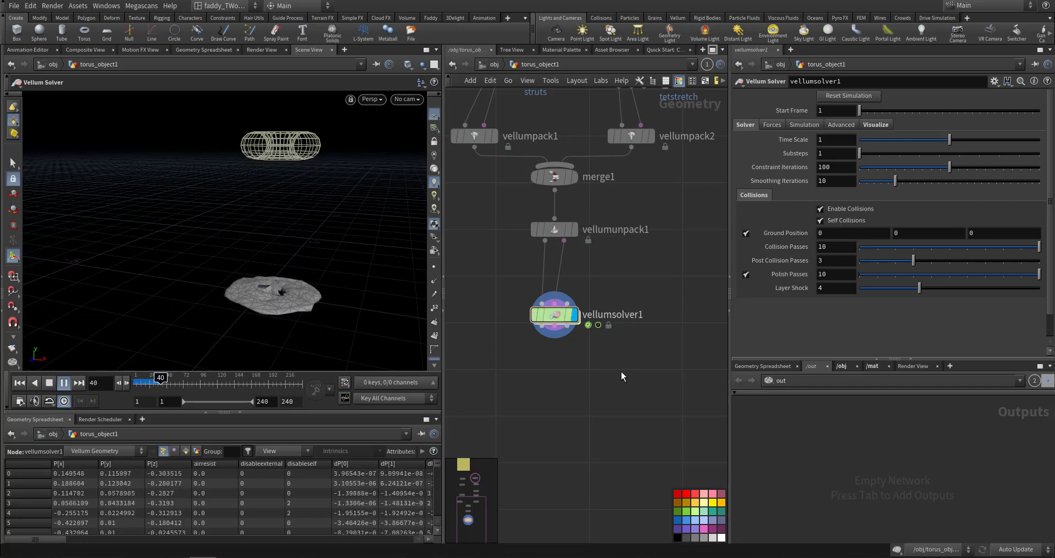
{"action": "key", "text": "ctrl+Up"}
{"action": "middle_click_drag", "start_coordinate": [476, 237], "coordinate": [507, 386]}
{"action": "middle_click_drag", "start_coordinate": [496, 200], "coordinate": [516, 306]}
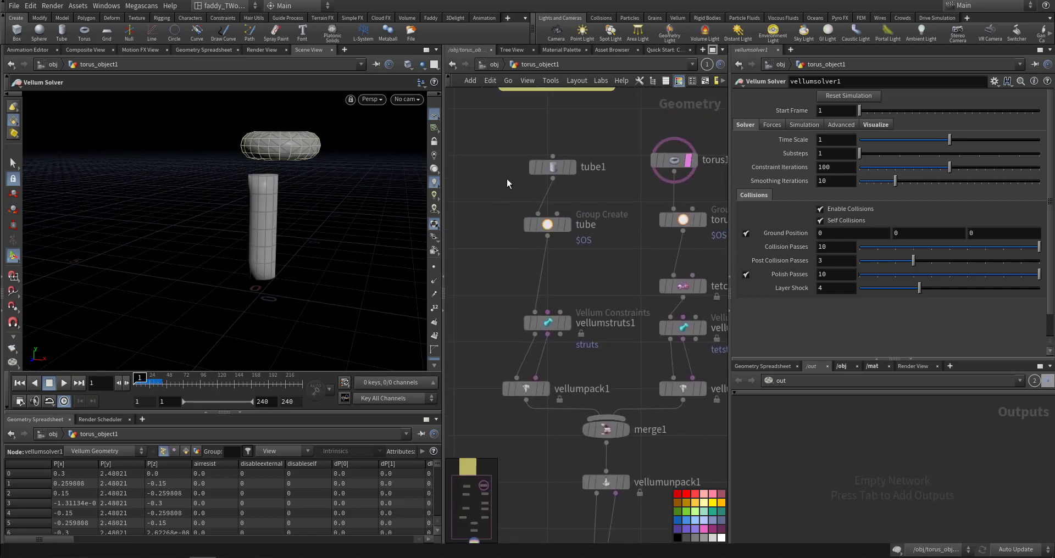
Step: Rotate tube1 about -60 degrees around Z, play the simulation and return to the first frame
{"action": "left_click", "coordinate": [532, 168]}
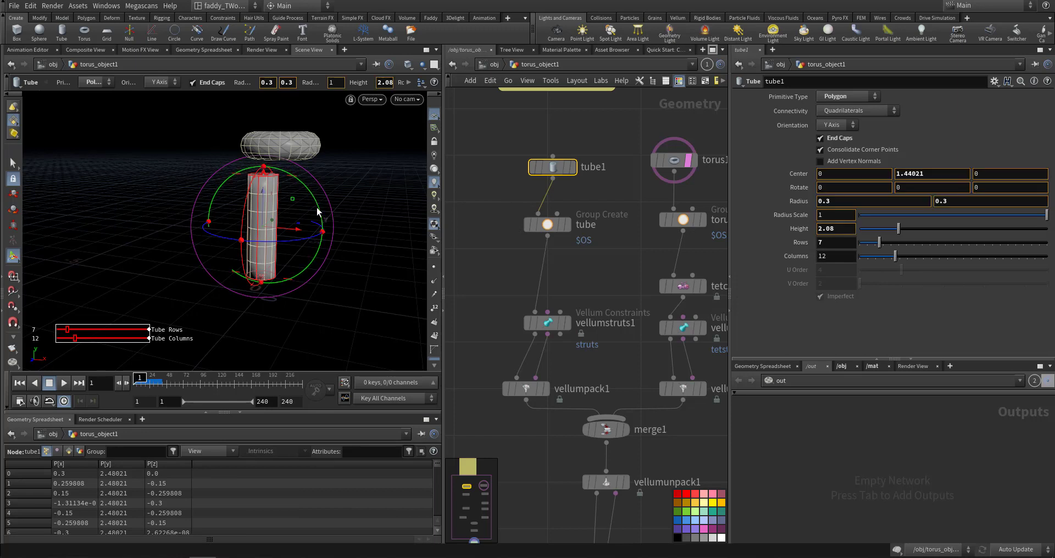
{"action": "left_click_drag", "start_coordinate": [318, 211], "coordinate": [367, 300]}
{"action": "key", "text": "Up"}
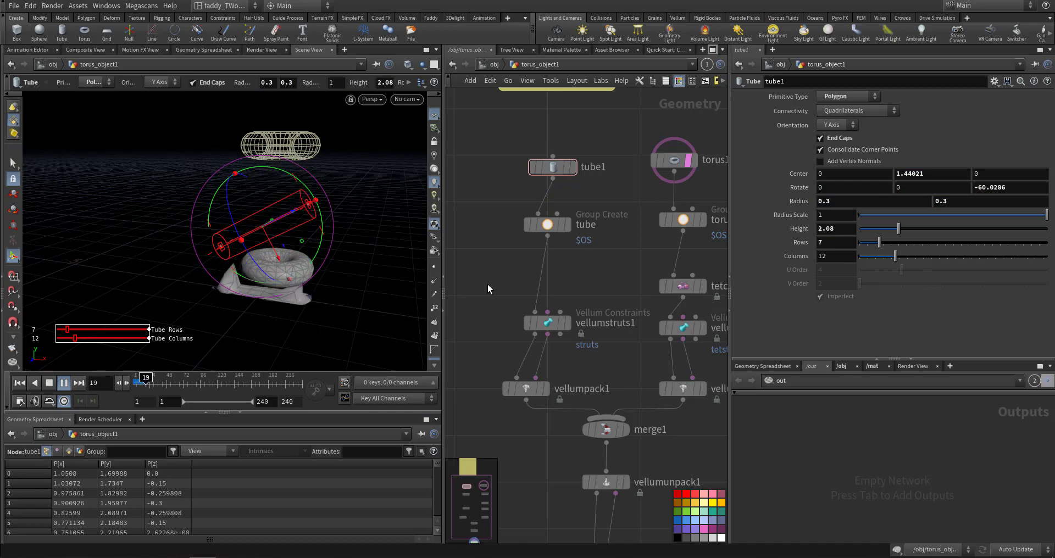
{"action": "key", "text": "ctrl+Up"}
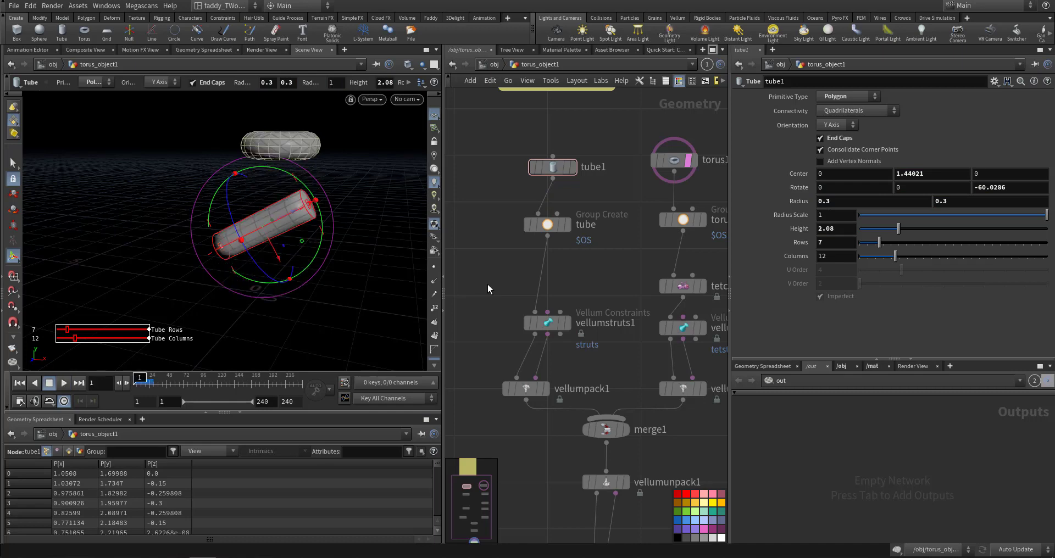
Step: Set the Stretch Stiffness multiplier of vellumstruts1 to 1e+10, play the simulation and return to the first frame
{"action": "left_click", "coordinate": [548, 322]}
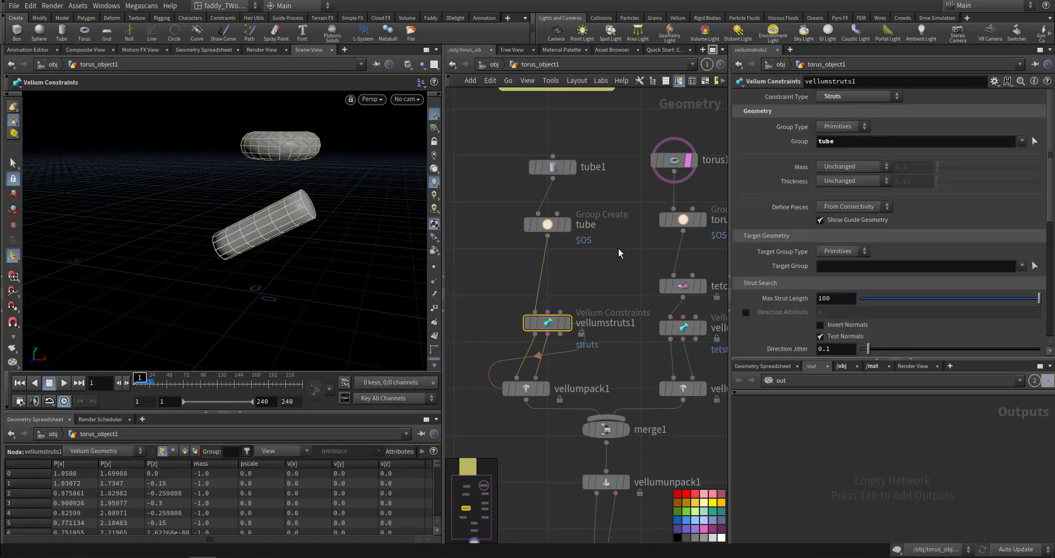
{"action": "left_click", "coordinate": [552, 167]}
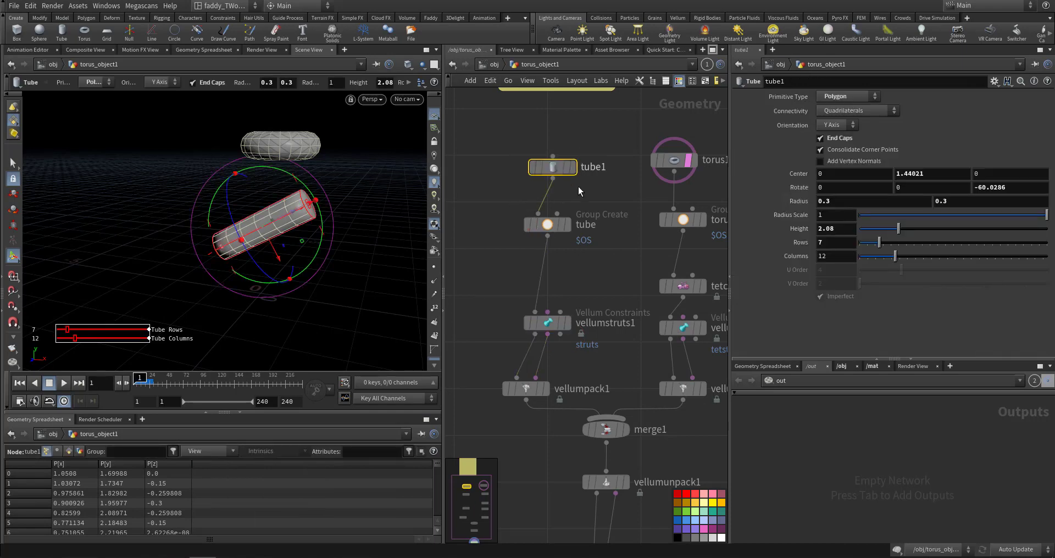
{"action": "left_click_drag", "start_coordinate": [569, 335], "coordinate": [571, 336]}
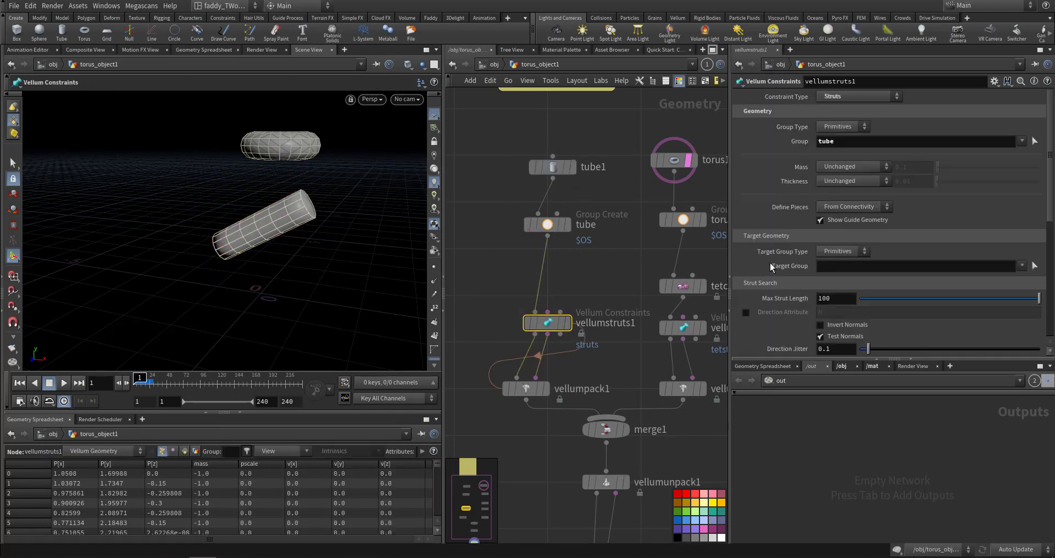
{"action": "scroll", "coordinate": [786, 305], "scroll_direction": "down", "scroll_amount": 5}
{"action": "scroll", "coordinate": [784, 300], "scroll_direction": "down", "scroll_amount": 3}
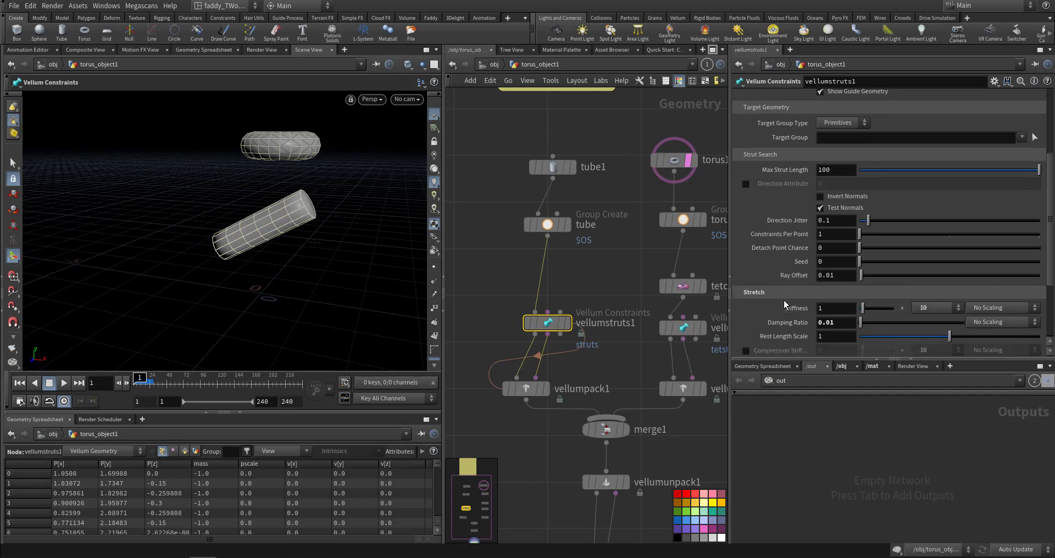
{"action": "left_click", "coordinate": [934, 251]}
{"action": "left_click", "coordinate": [929, 263]}
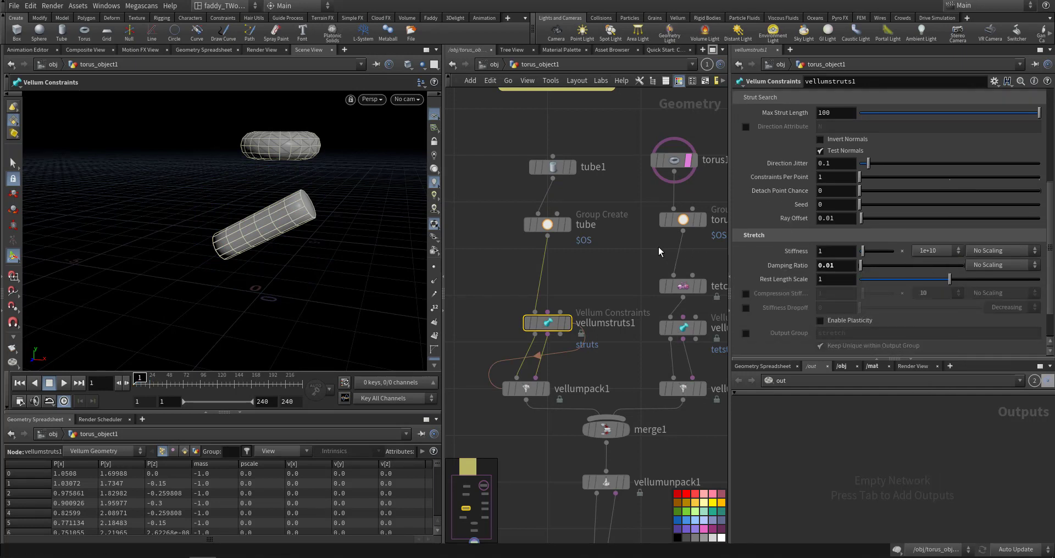
{"action": "key", "text": "Up"}
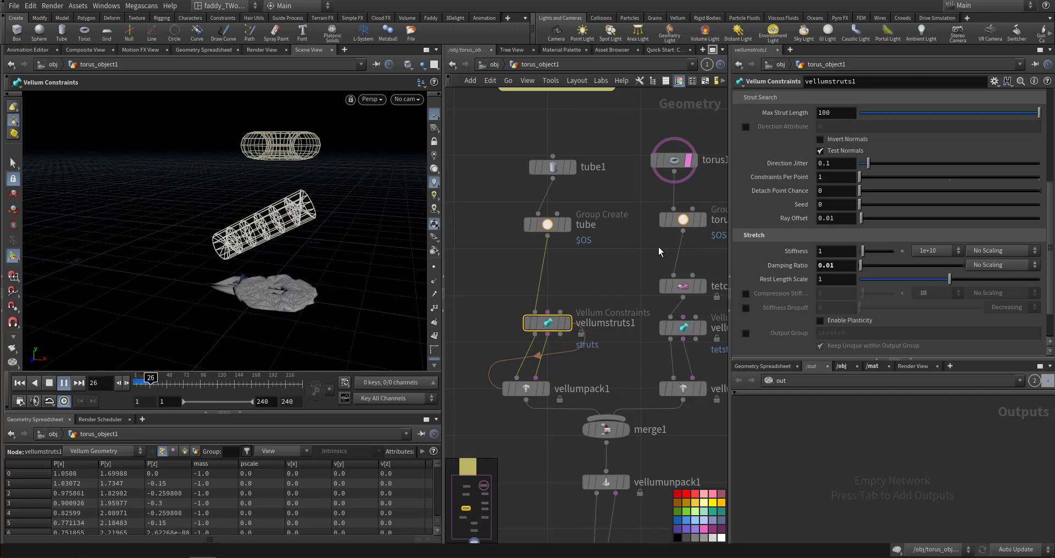
{"action": "key", "text": "ctrl+Up"}
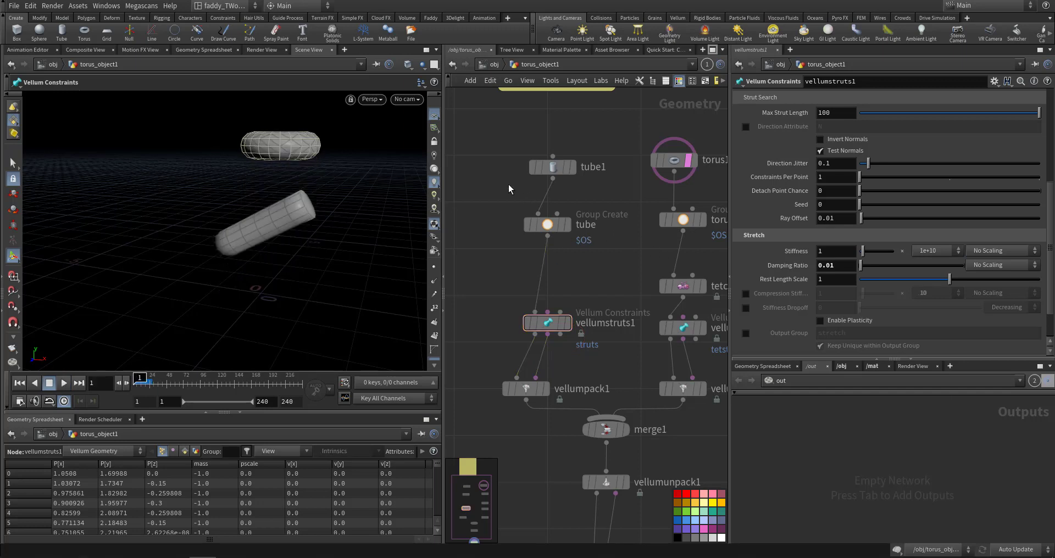
Step: Insert a Remesh node between tube1 and the tube group node, and test the simulation from the first frame
{"action": "key", "text": "Tab"}
{"action": "type", "text": "rem"}
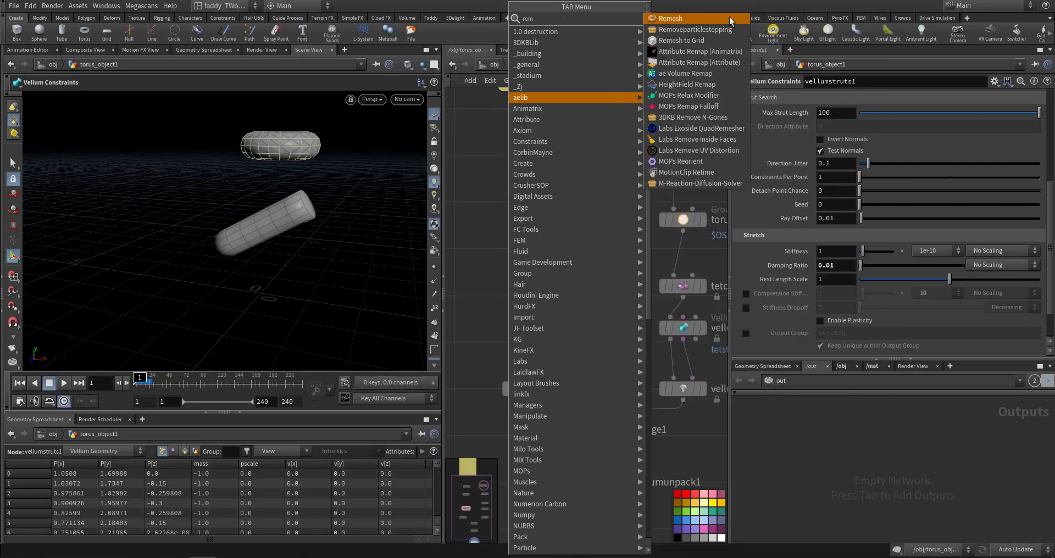
{"action": "left_click", "coordinate": [730, 18]}
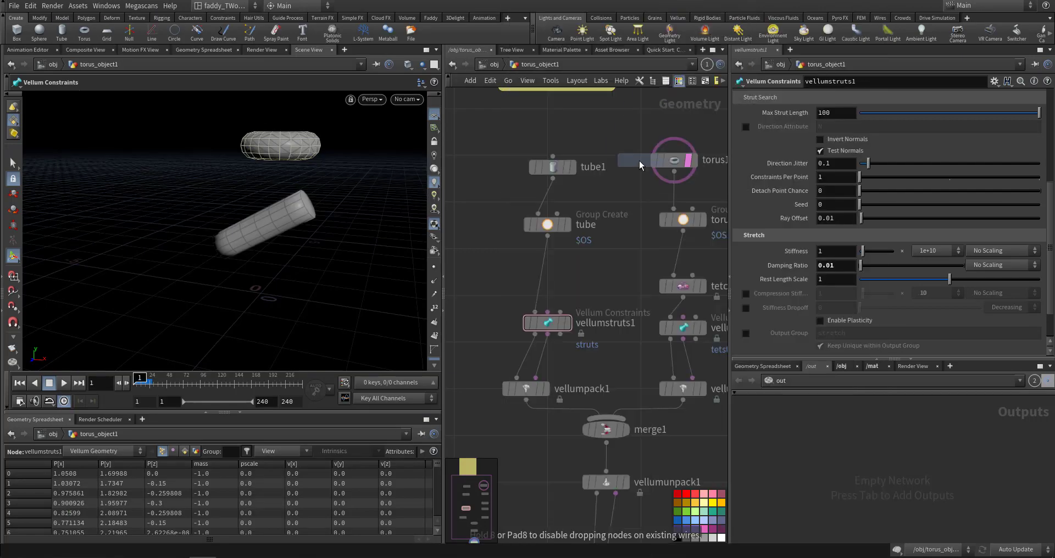
{"action": "left_click", "coordinate": [552, 199]}
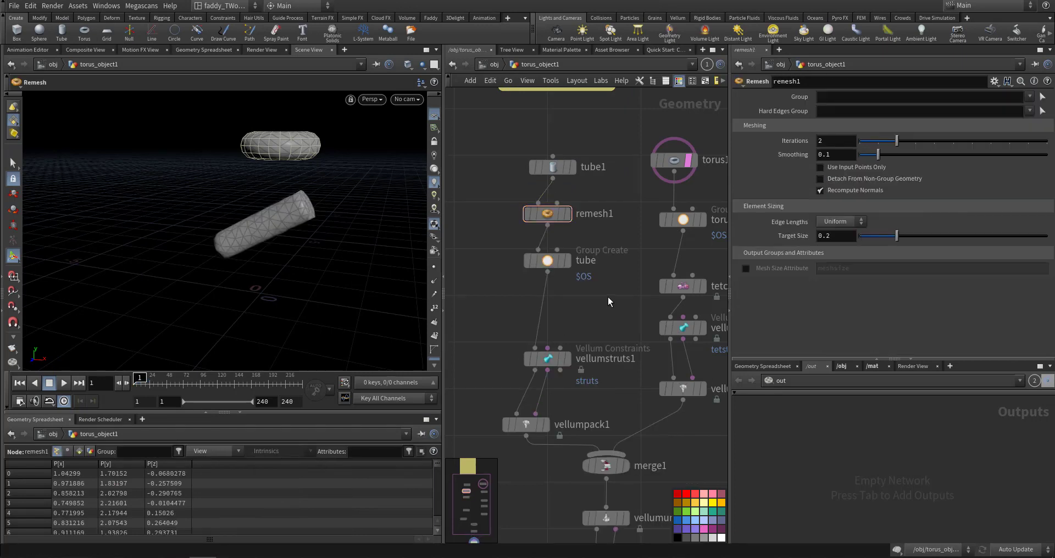
{"action": "key", "text": "Up"}
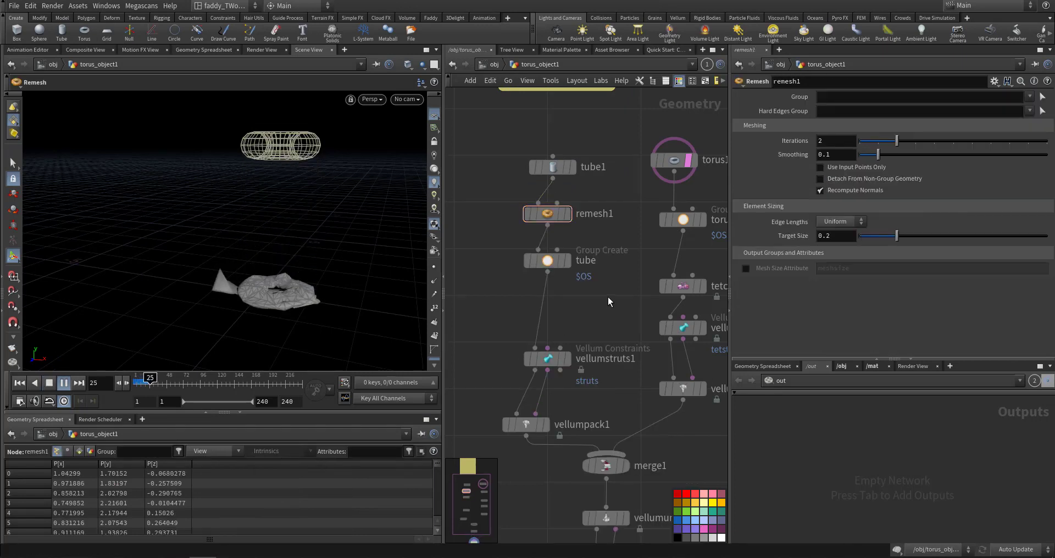
{"action": "key", "text": "ctrl+Up"}
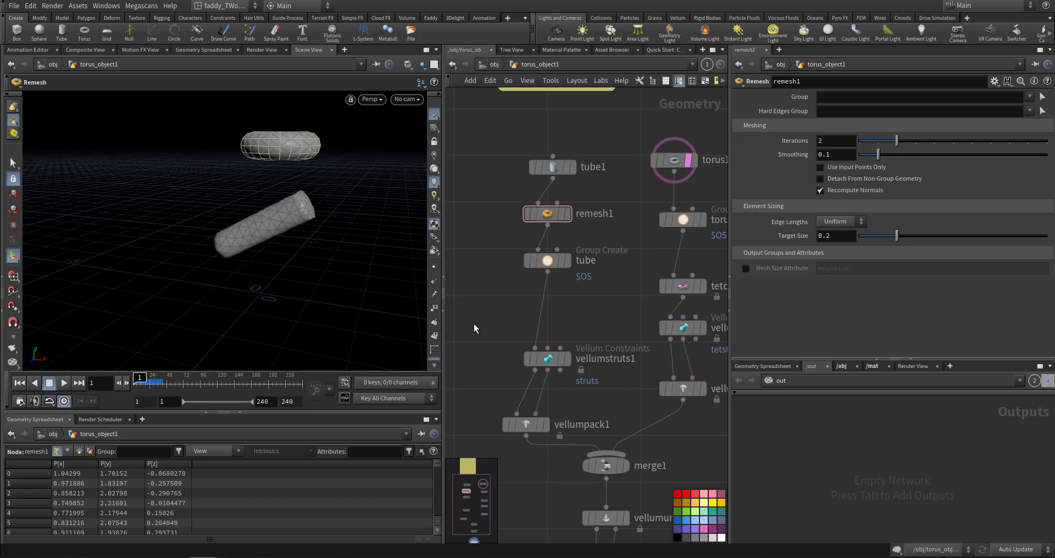
Step: Set the Mass of vellumstruts1 to Set Uniform with value 5, play the simulation and return to the first frame
{"action": "left_click_drag", "start_coordinate": [543, 365], "coordinate": [544, 366]}
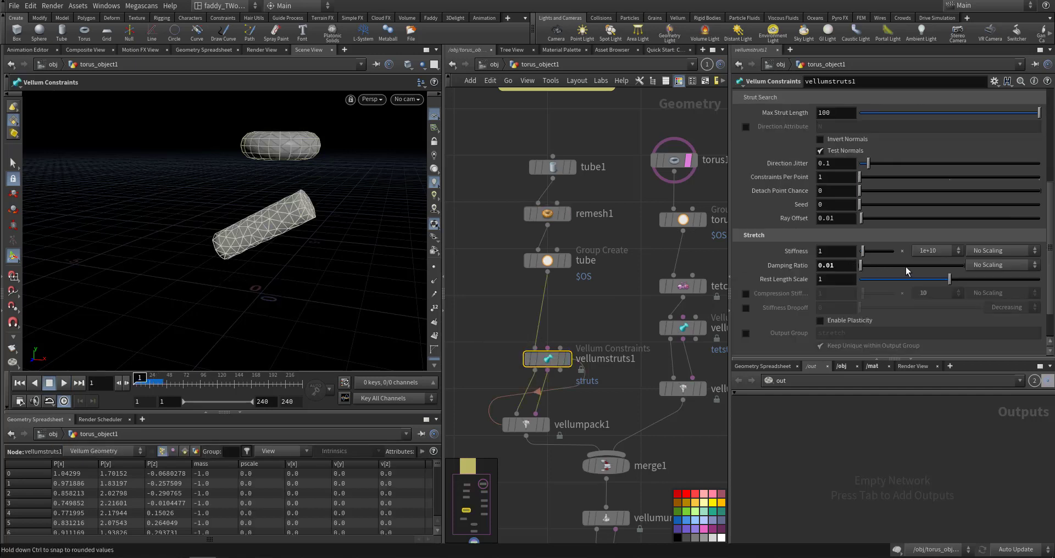
{"action": "scroll", "coordinate": [764, 284], "scroll_direction": "down", "scroll_amount": 2}
{"action": "scroll", "coordinate": [764, 284], "scroll_direction": "up", "scroll_amount": 3}
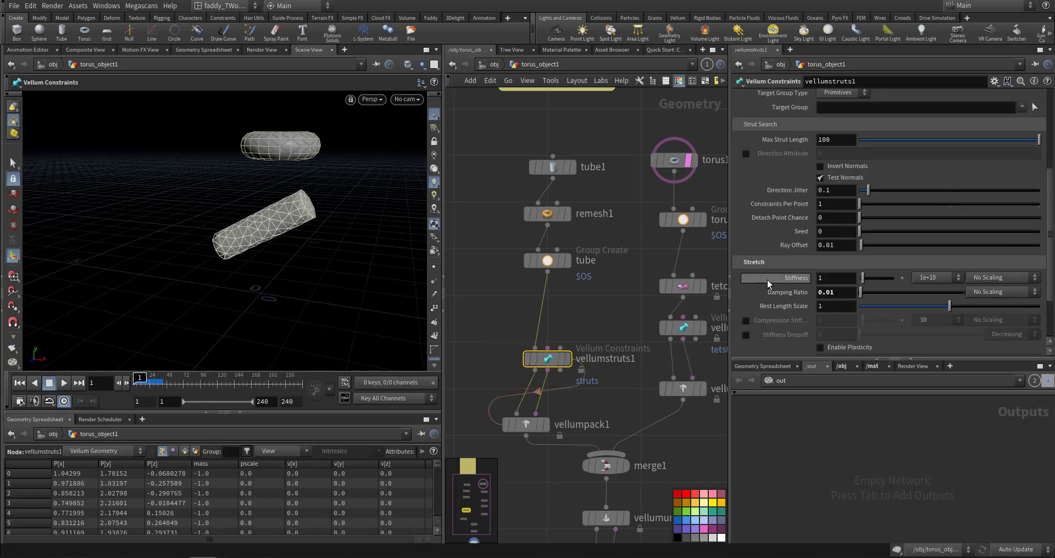
{"action": "scroll", "coordinate": [780, 229], "scroll_direction": "up", "scroll_amount": 10}
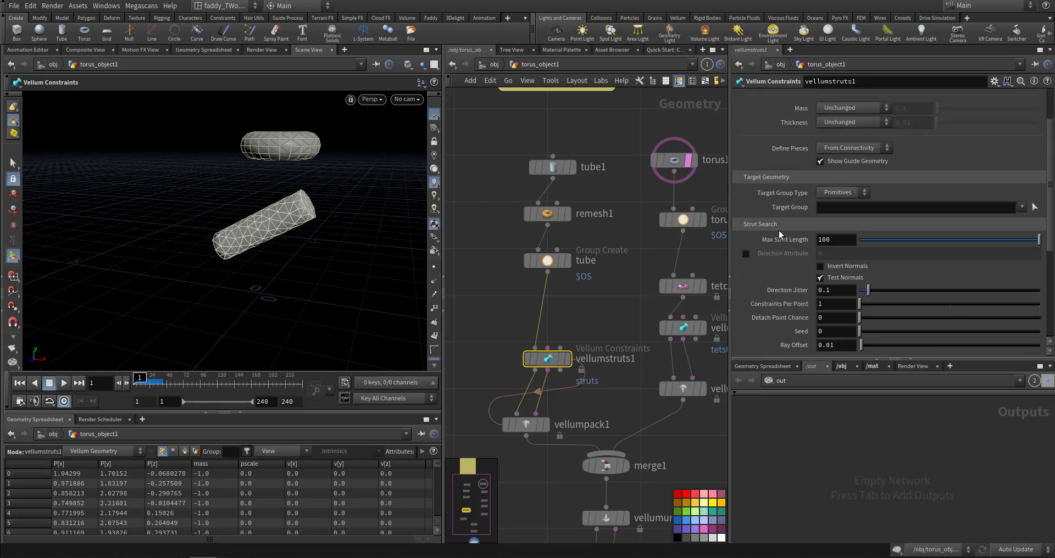
{"action": "left_click", "coordinate": [847, 171]}
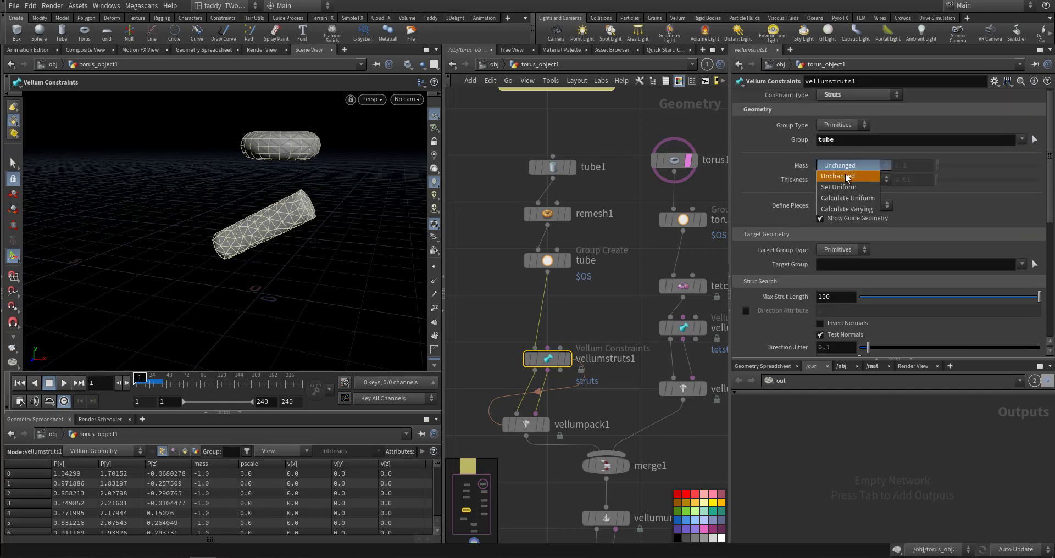
{"action": "left_click", "coordinate": [850, 179]}
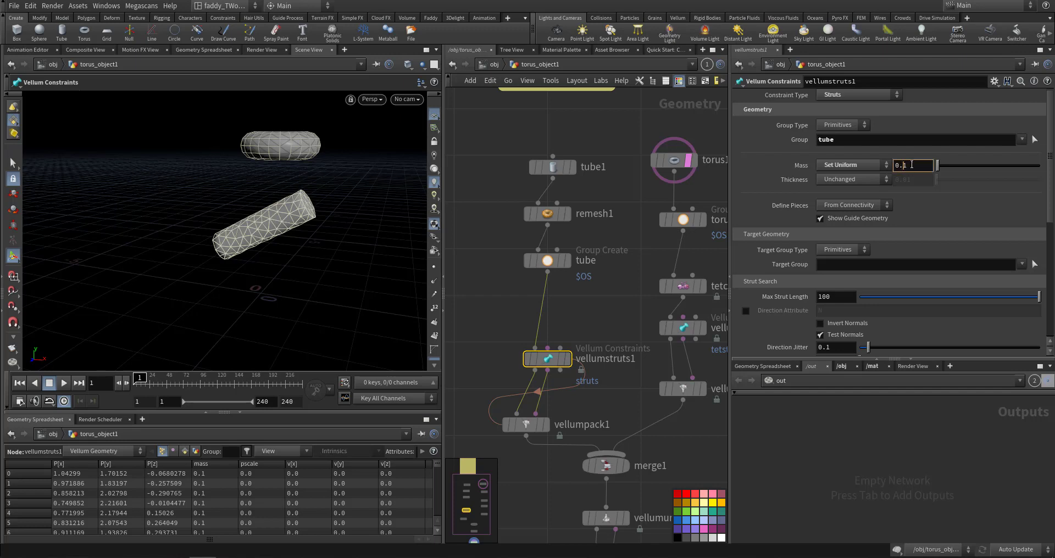
{"action": "type", "text": "5"}
{"action": "key", "text": "Return"}
{"action": "key", "text": "Up"}
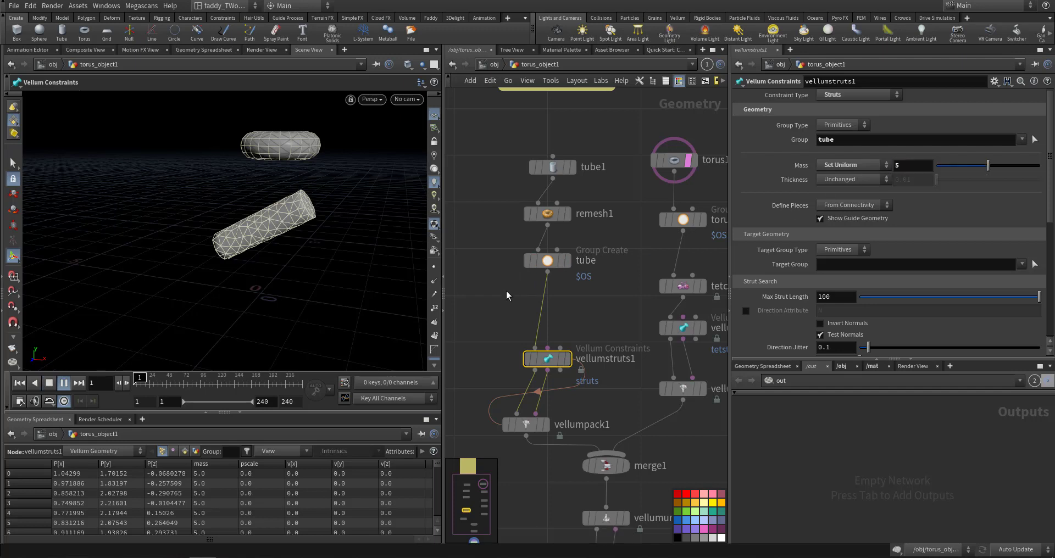
{"action": "key", "text": "ctrl+Up"}
Step: Raise the Stretch Stiffness of vellumstruts1 to 10, play the simulation and return to the first frame
{"action": "scroll", "coordinate": [763, 186], "scroll_direction": "down", "scroll_amount": 5}
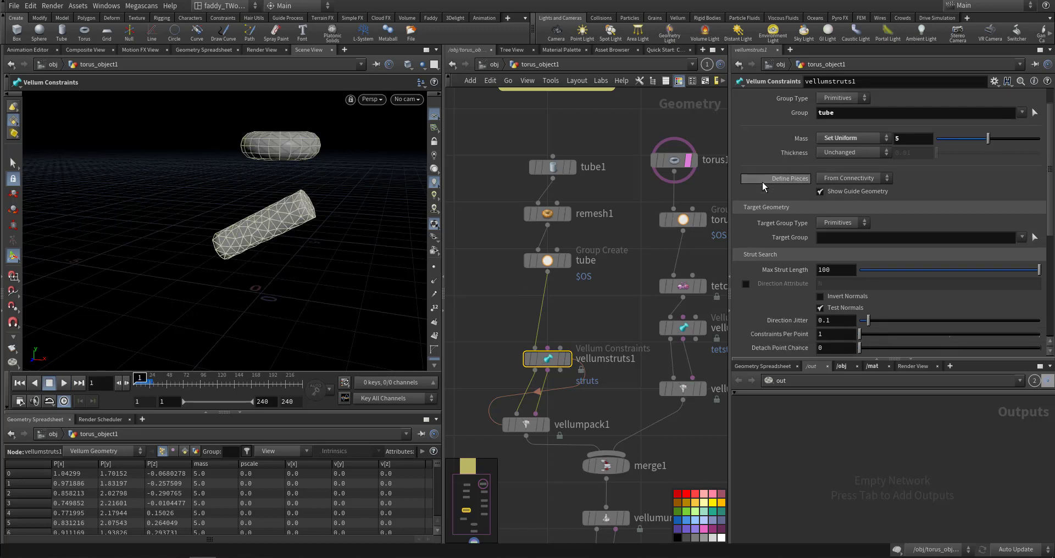
{"action": "scroll", "coordinate": [763, 183], "scroll_direction": "down", "scroll_amount": 2}
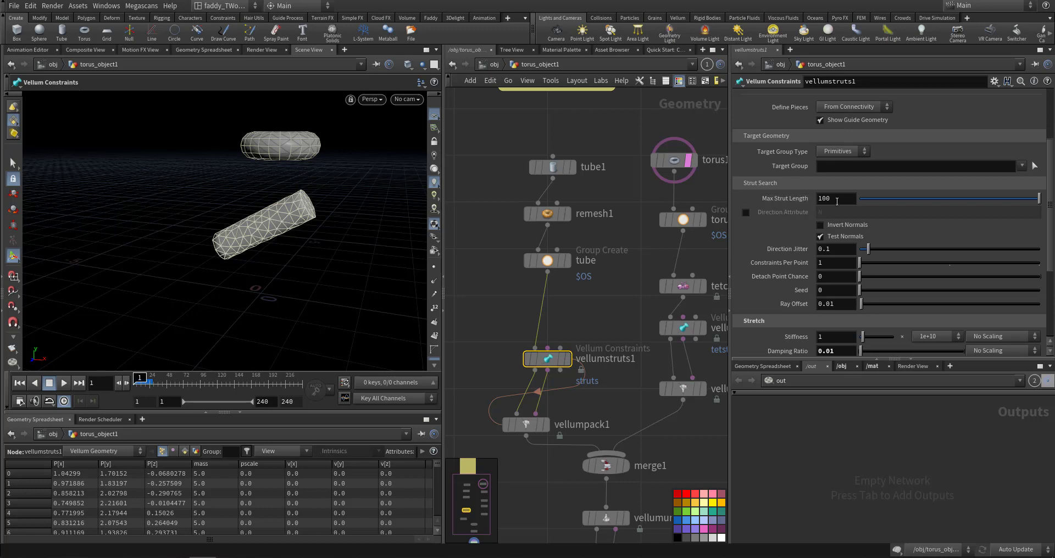
{"action": "scroll", "coordinate": [759, 268], "scroll_direction": "down", "scroll_amount": 7}
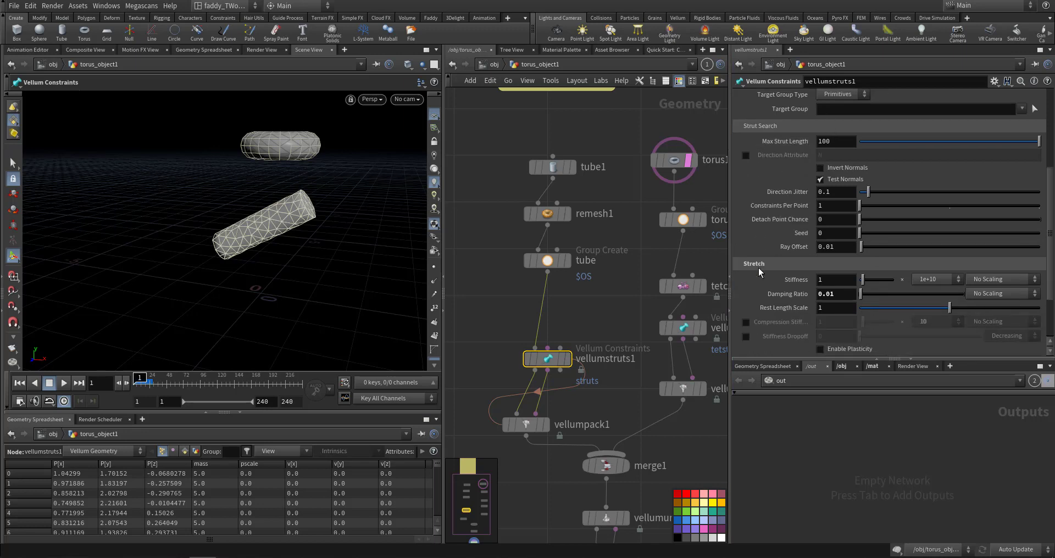
{"action": "left_click_drag", "start_coordinate": [863, 241], "coordinate": [894, 237]}
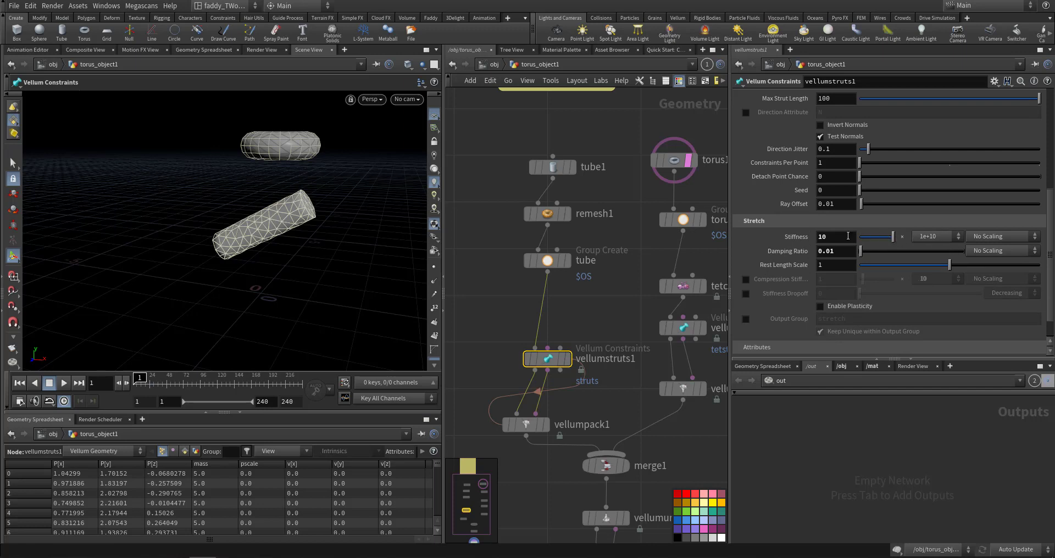
{"action": "scroll", "coordinate": [764, 261], "scroll_direction": "down", "scroll_amount": 2}
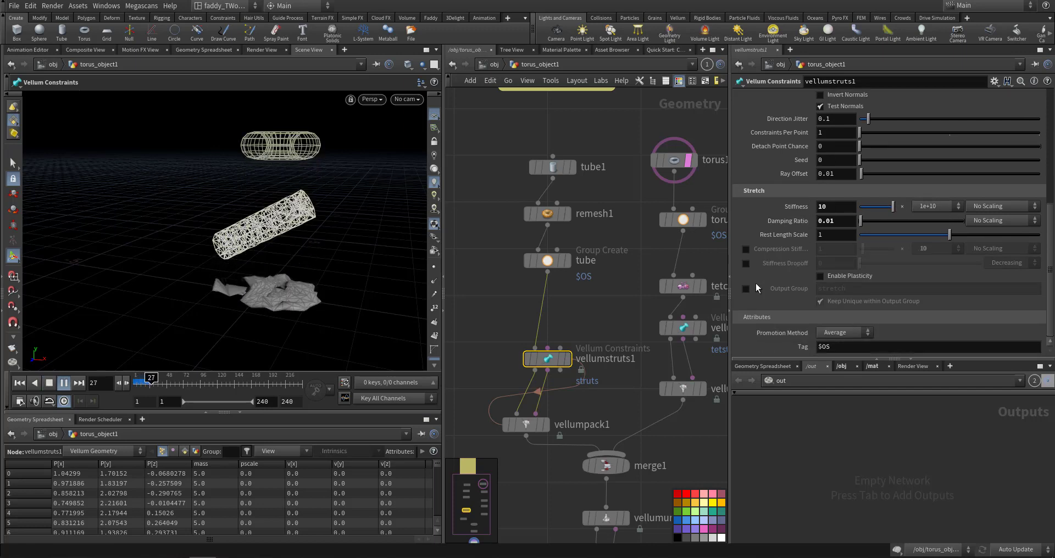
{"action": "key", "text": "ctrl+Up"}
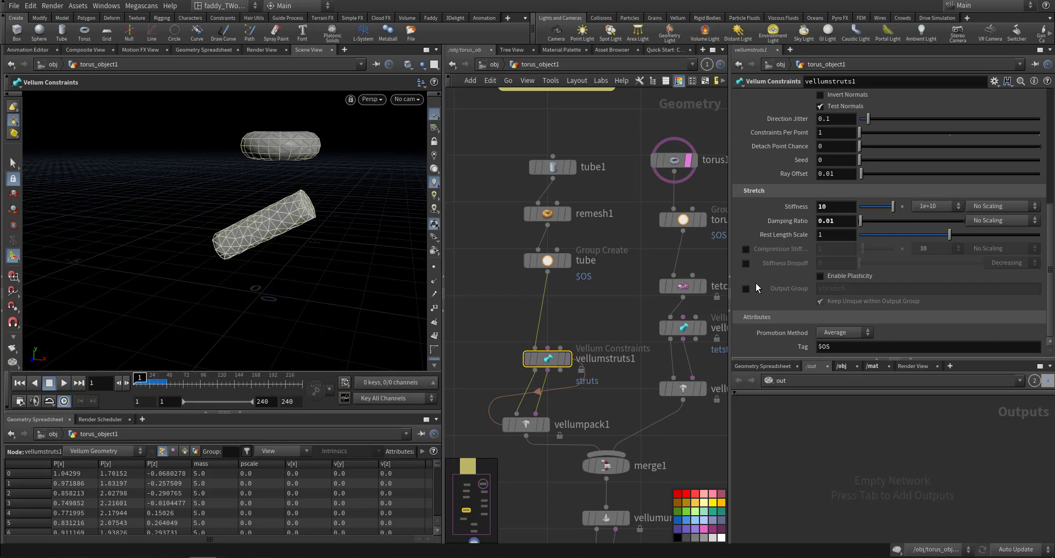
Step: Change the Constraint Type of vellumstruts1 to Shape Match and play the simulation
{"action": "scroll", "coordinate": [787, 180], "scroll_direction": "up", "scroll_amount": 14}
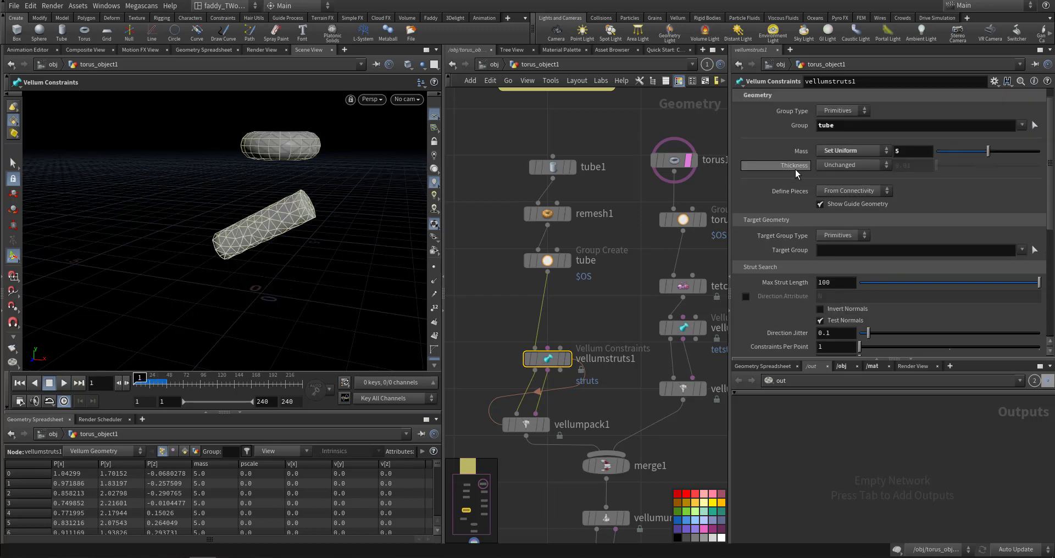
{"action": "left_click", "coordinate": [839, 98]}
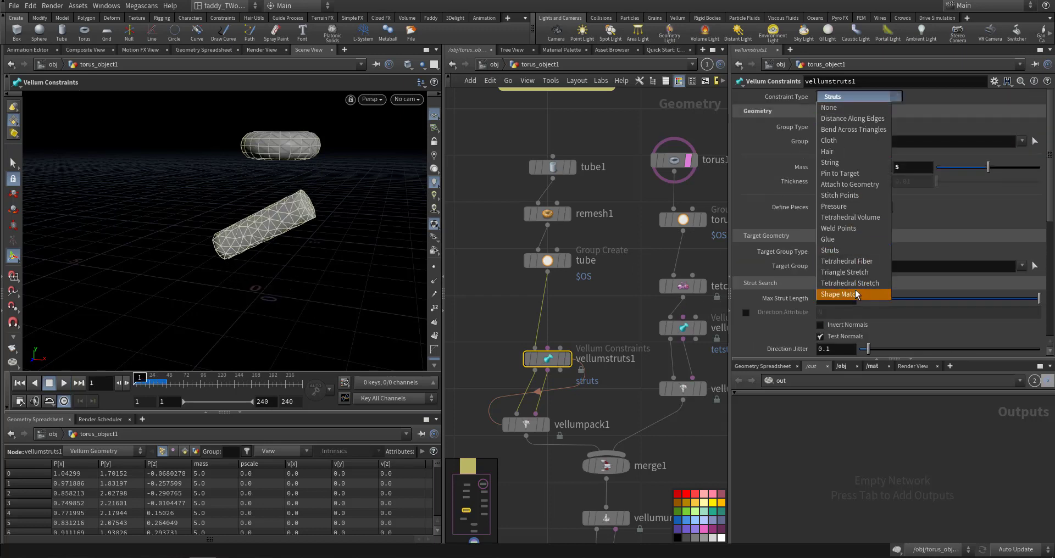
{"action": "left_click", "coordinate": [835, 290]}
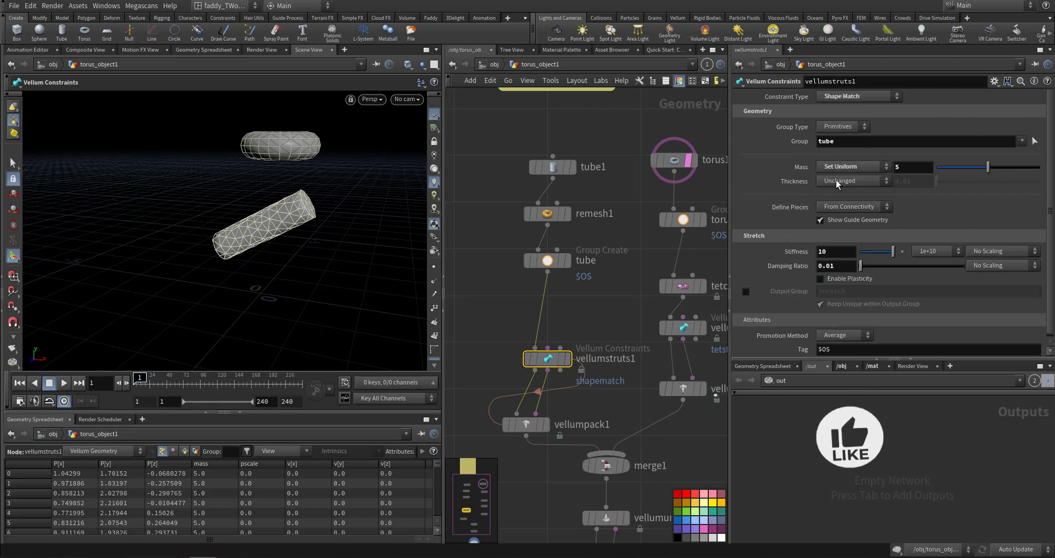
{"action": "key", "text": "Up"}
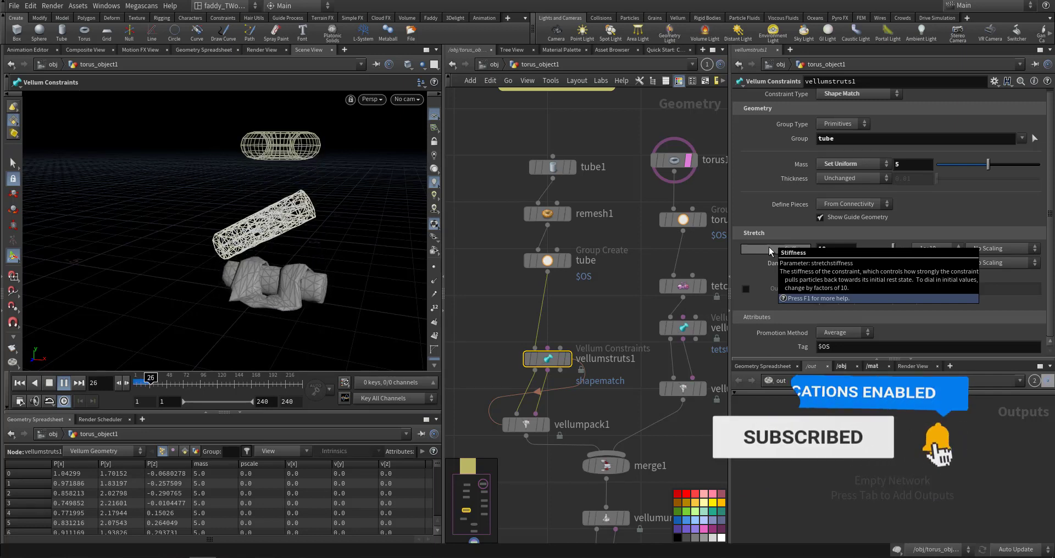
Step: Set the Shape Match Stiffness to 1 with a multiplier of 10 000, replaying the simulation and returning to the first frame
{"action": "key", "text": "ctrl+Up"}
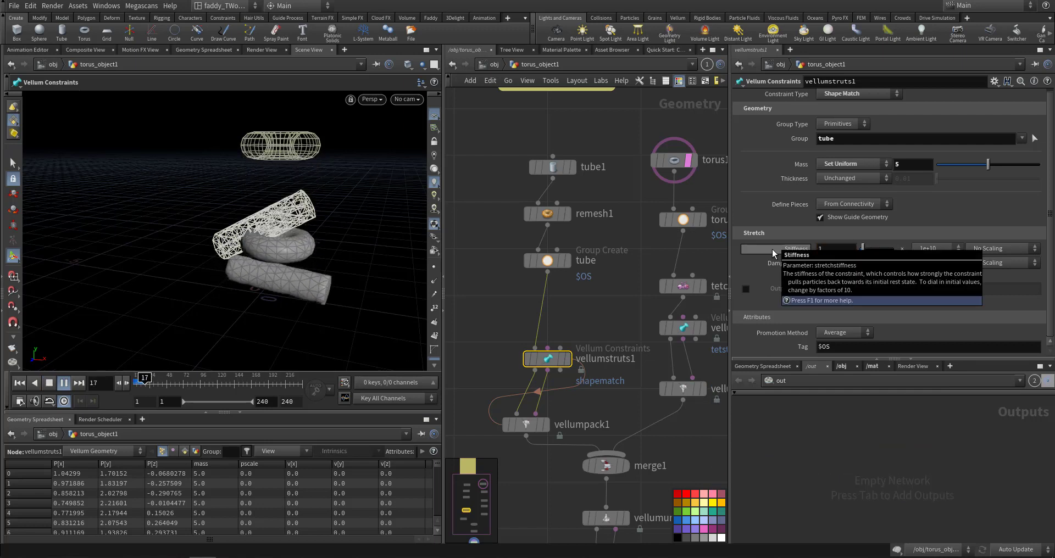
{"action": "key", "text": "ctrl+Up"}
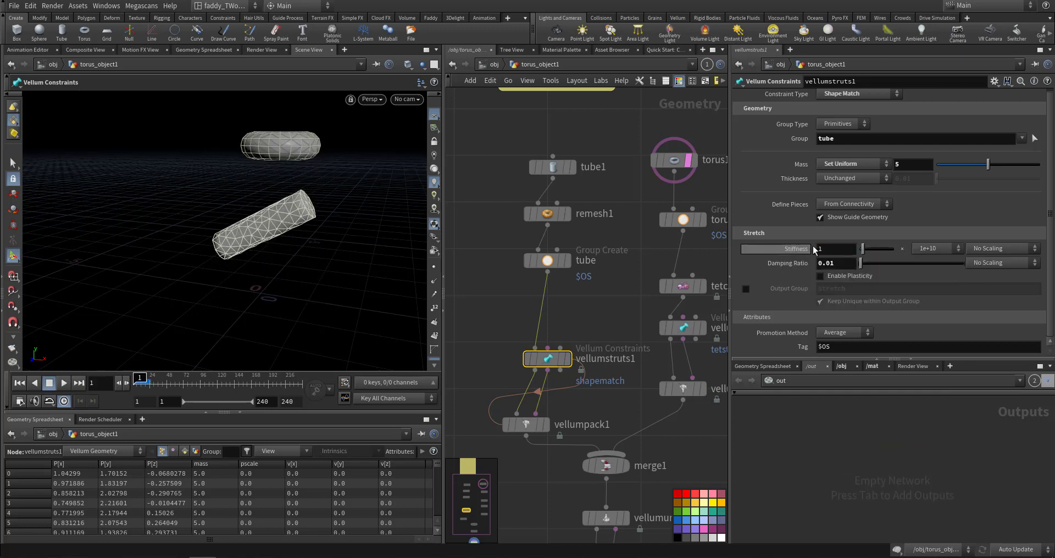
{"action": "left_click", "coordinate": [916, 252]}
{"action": "left_click", "coordinate": [926, 326]}
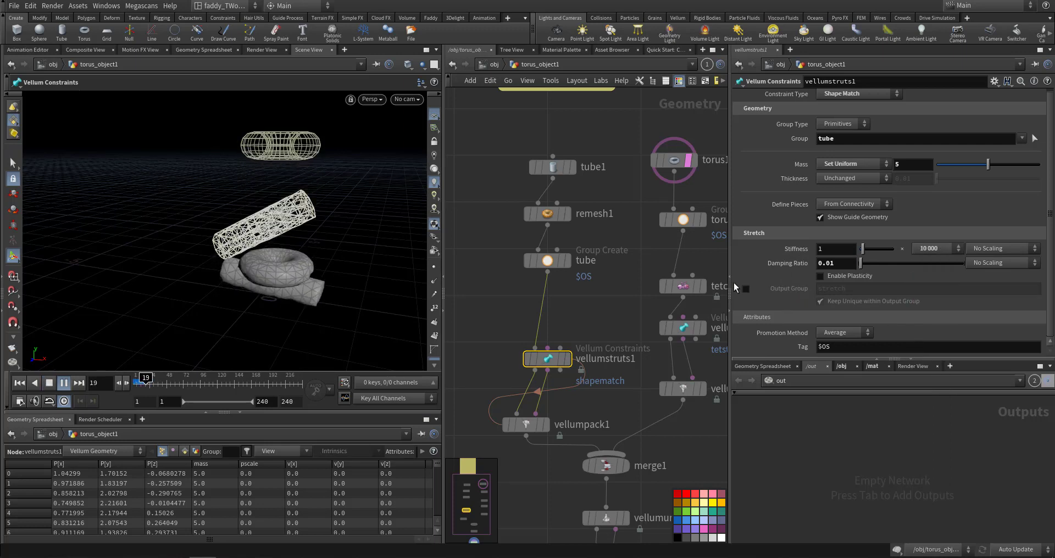
{"action": "key", "text": "ctrl+Up"}
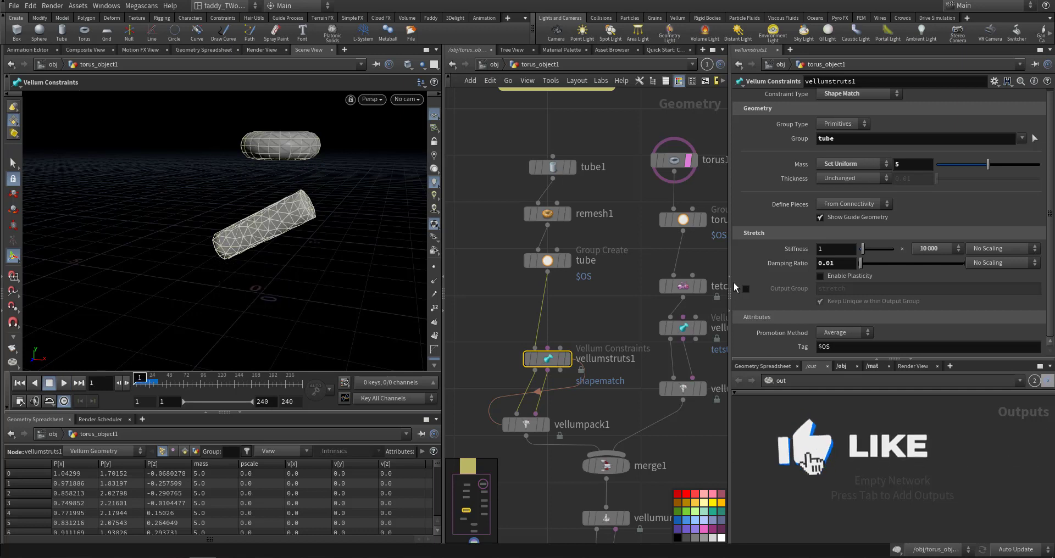
Step: Set the Shape Match Stiffness multiplier of vellumstruts1 to 10, play the simulation and return to the first frame
{"action": "left_click", "coordinate": [930, 249]}
{"action": "left_click", "coordinate": [926, 362]}
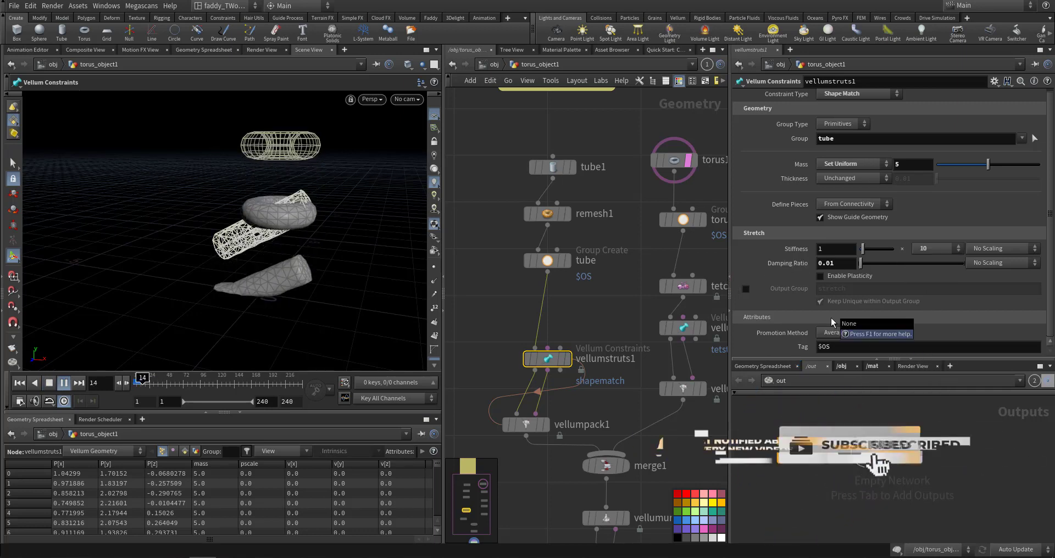
{"action": "key", "text": "ctrl+Up"}
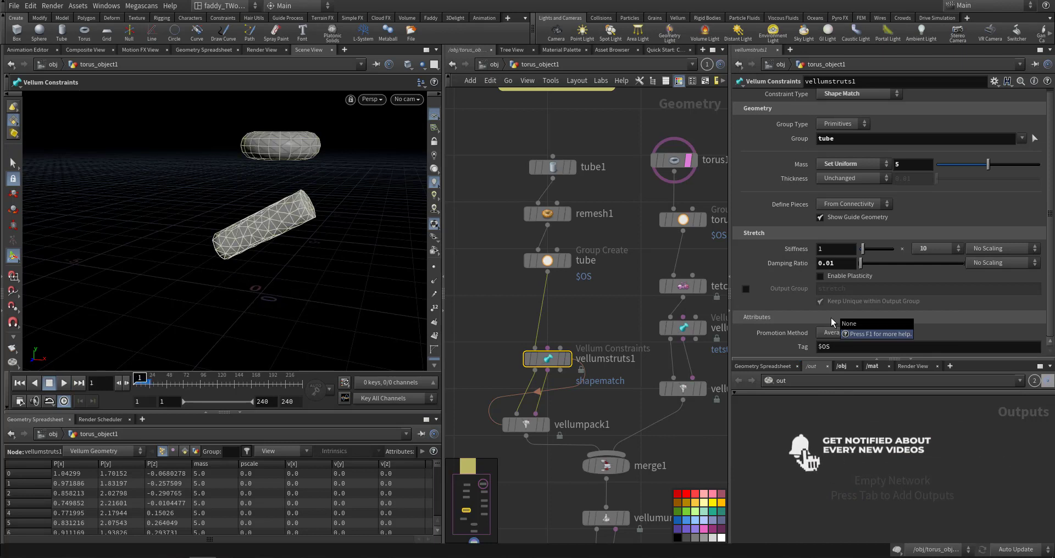
Step: Set the Shape Match Stiffness multiplier of vellumstruts1 to 1 000, play the simulation and return to the first frame
{"action": "left_click", "coordinate": [934, 248]}
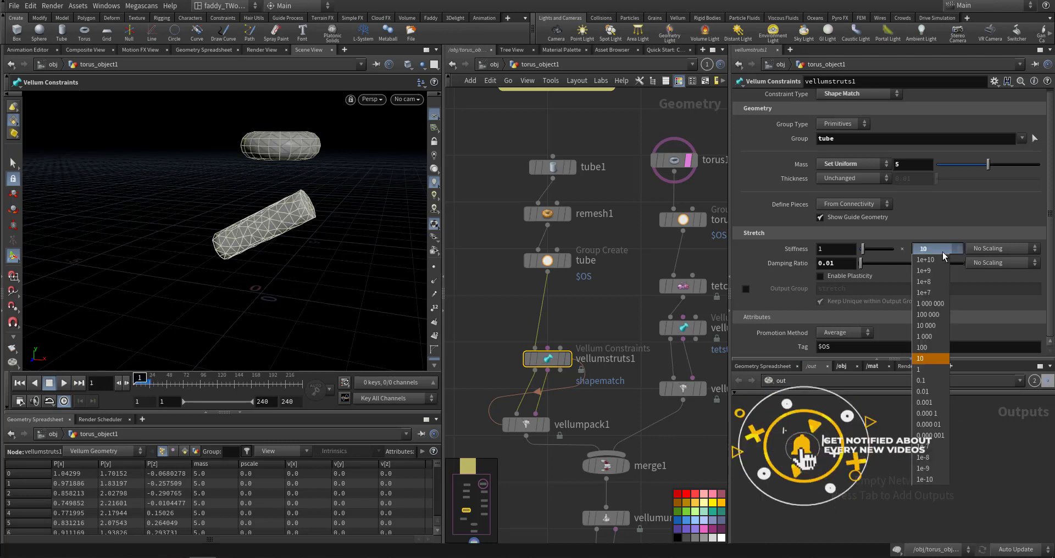
{"action": "left_click", "coordinate": [929, 337]}
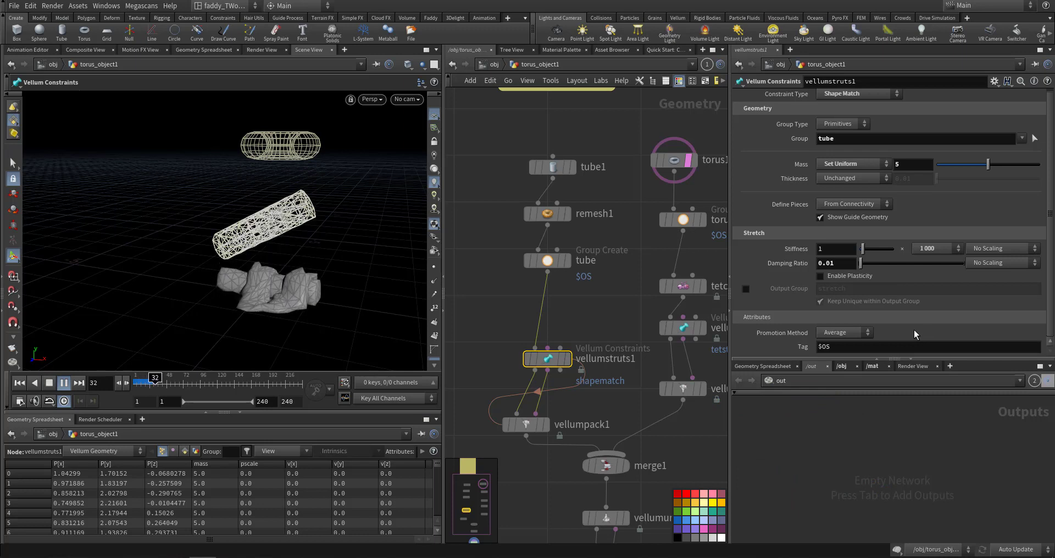
{"action": "key", "text": "ctrl+Up"}
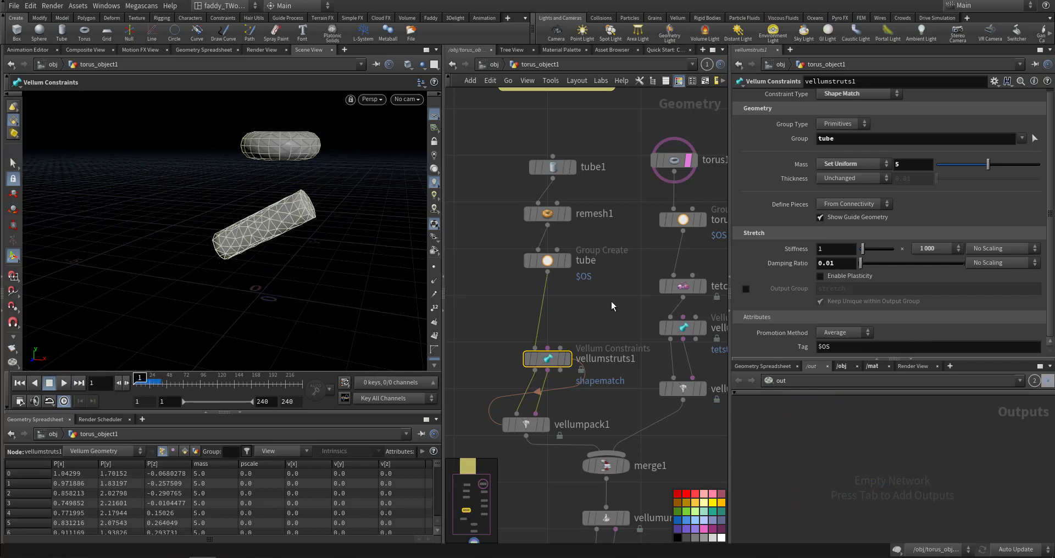
Step: Set the Stretch Stiffness multiplier of vellumtetrahedral to 1e+9, then play and stop the simulation
{"action": "middle_click_drag", "start_coordinate": [613, 307], "coordinate": [557, 277]}
{"action": "left_click", "coordinate": [628, 302]}
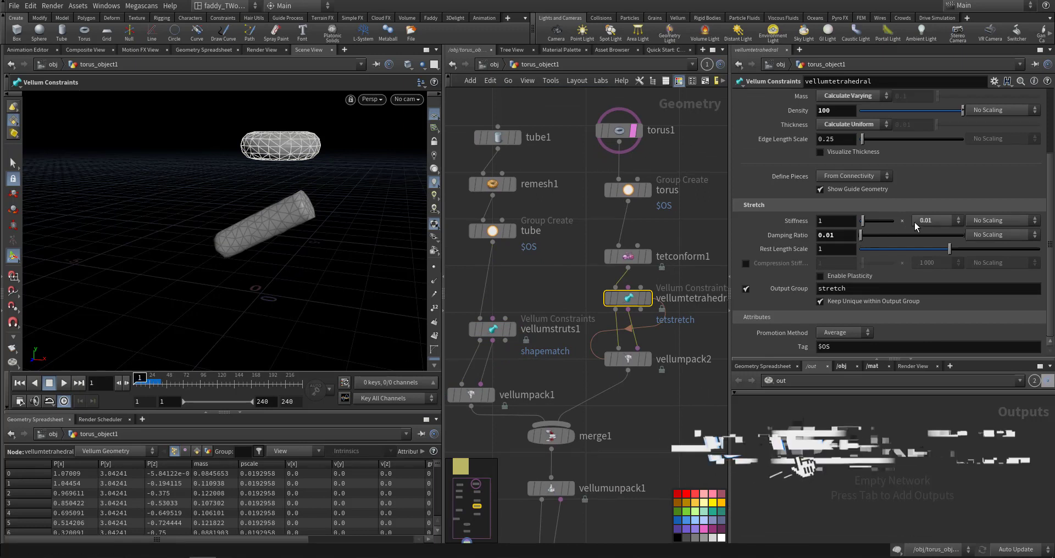
{"action": "left_click", "coordinate": [934, 220]}
{"action": "left_click", "coordinate": [929, 232]}
{"action": "key", "text": "Up"}
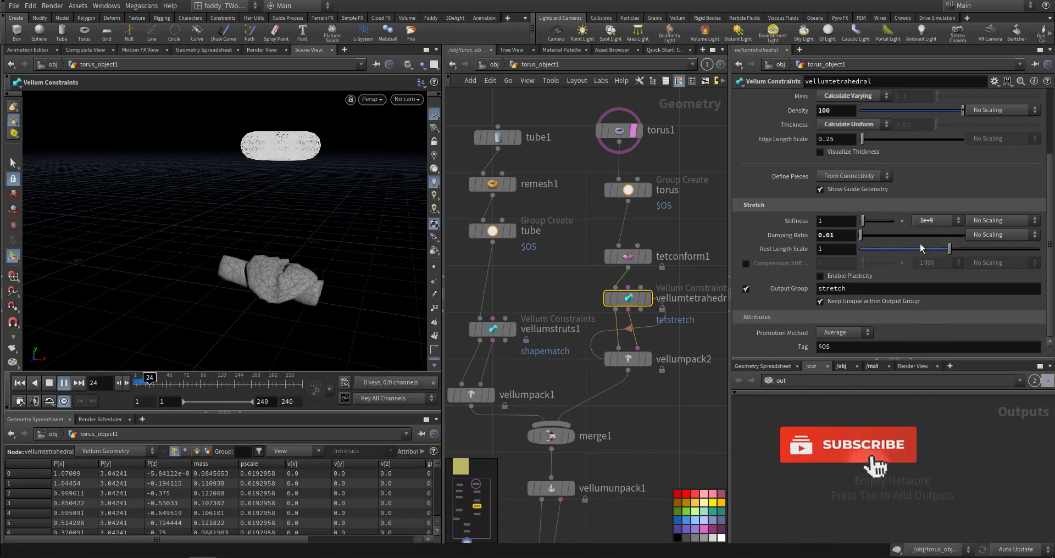
{"action": "key", "text": "Up"}
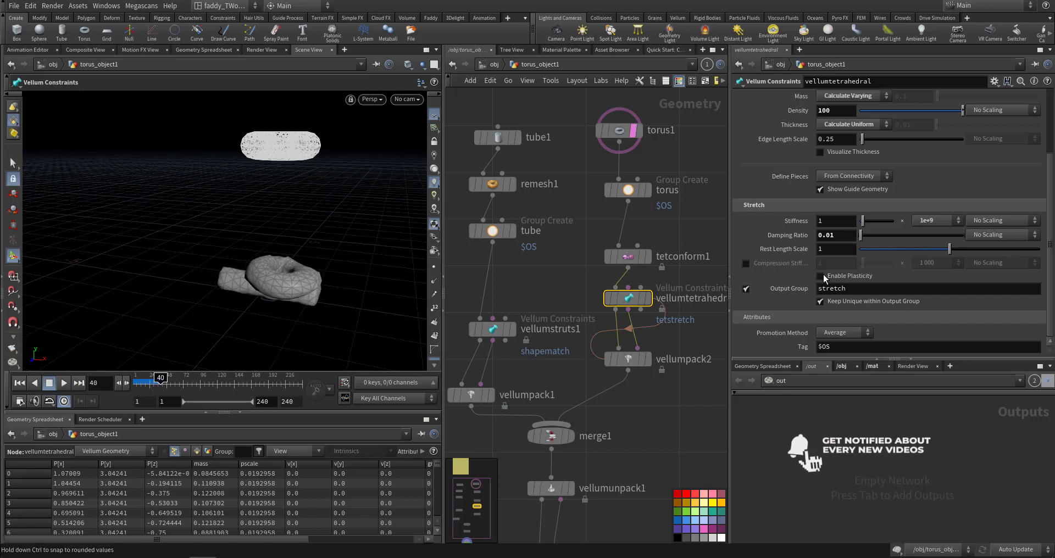
Step: Zoom in on the tube and torus in the viewport, replay the simulation and return to the first frame
{"action": "left_click", "coordinate": [661, 409]}
{"action": "left_click", "coordinate": [653, 384]}
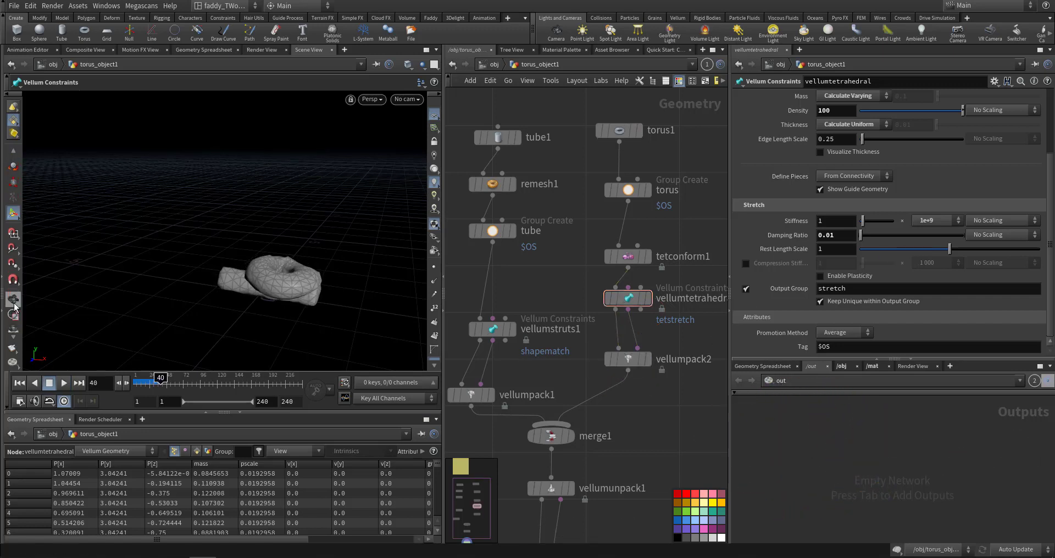
{"action": "left_click", "coordinate": [14, 300]}
{"action": "scroll", "coordinate": [332, 260], "scroll_direction": "up", "scroll_amount": 5}
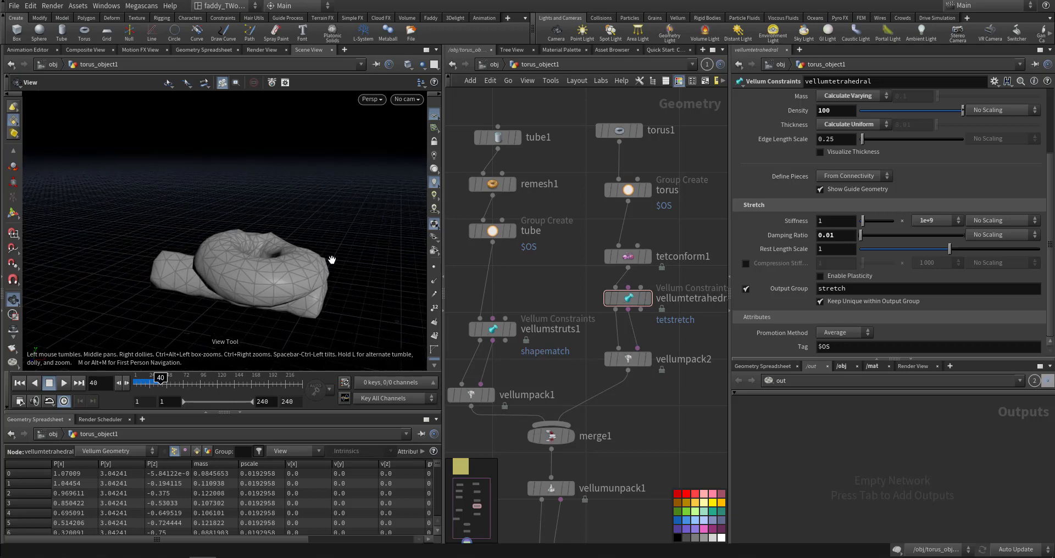
{"action": "key", "text": "ctrl+Up"}
{"action": "key", "text": "Up"}
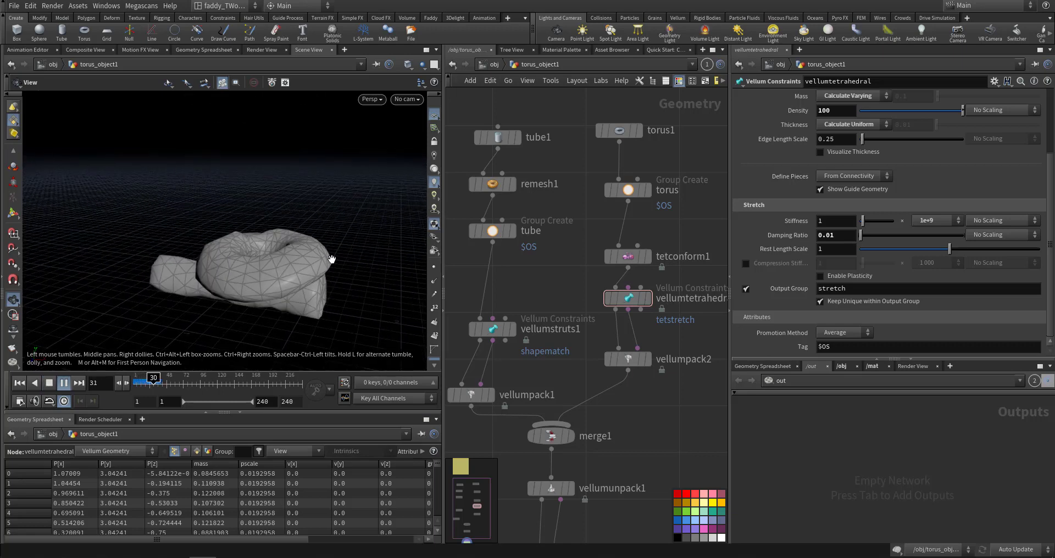
{"action": "key", "text": "ctrl+Up"}
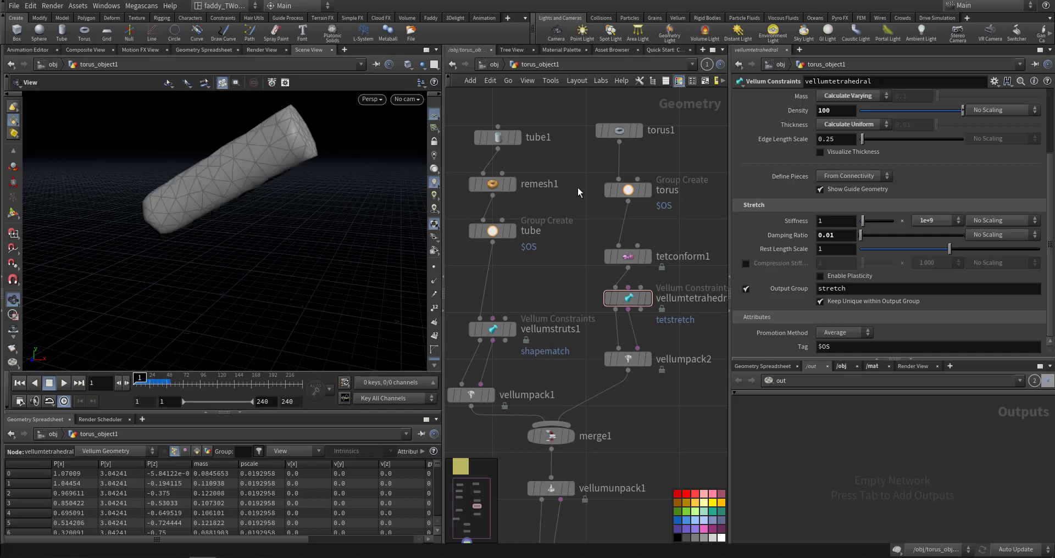
Step: Set the Stretch Stiffness multiplier of vellumtetrahedral to 0.001, play the simulation and return to the first frame
{"action": "left_click", "coordinate": [940, 226]}
{"action": "left_click", "coordinate": [923, 380]}
{"action": "key", "text": "Up"}
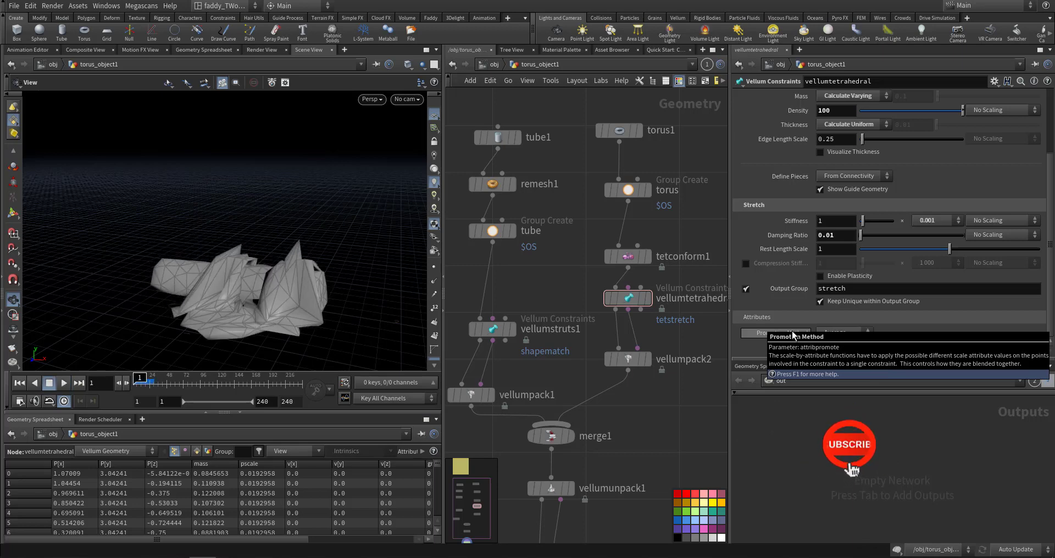
{"action": "key", "text": "ctrl+Up"}
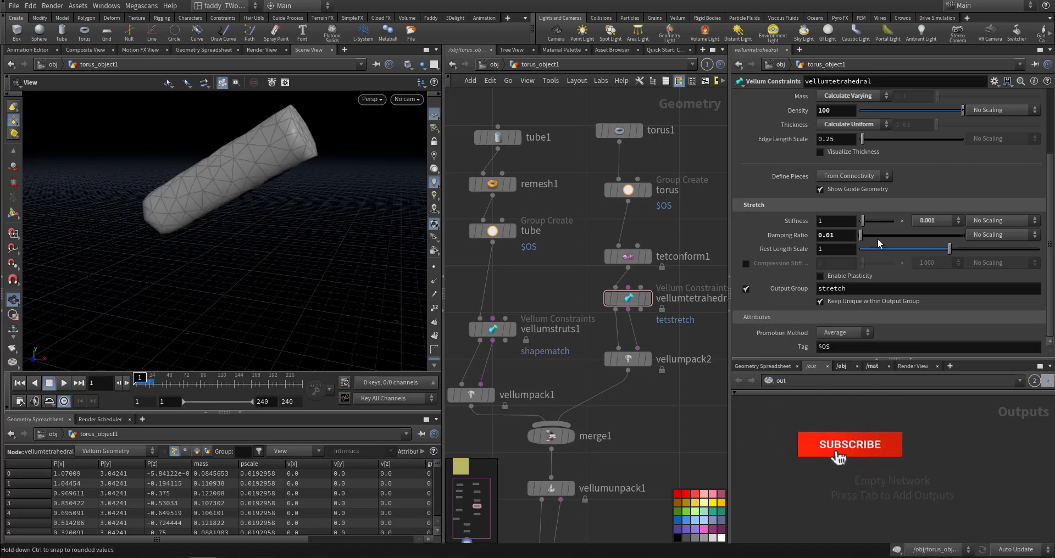
Step: Set the Stretch Stiffness multiplier of vellumtetrahedral to 1e+10, play the simulation and return to the first frame
{"action": "left_click", "coordinate": [921, 220]}
{"action": "left_click", "coordinate": [923, 230]}
{"action": "key", "text": "Up"}
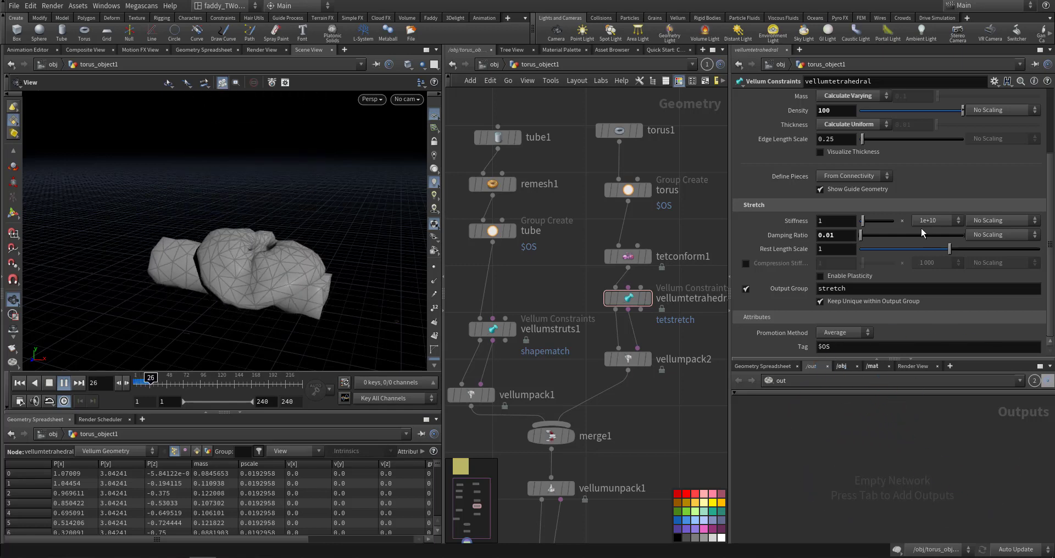
{"action": "key", "text": "ctrl+Up"}
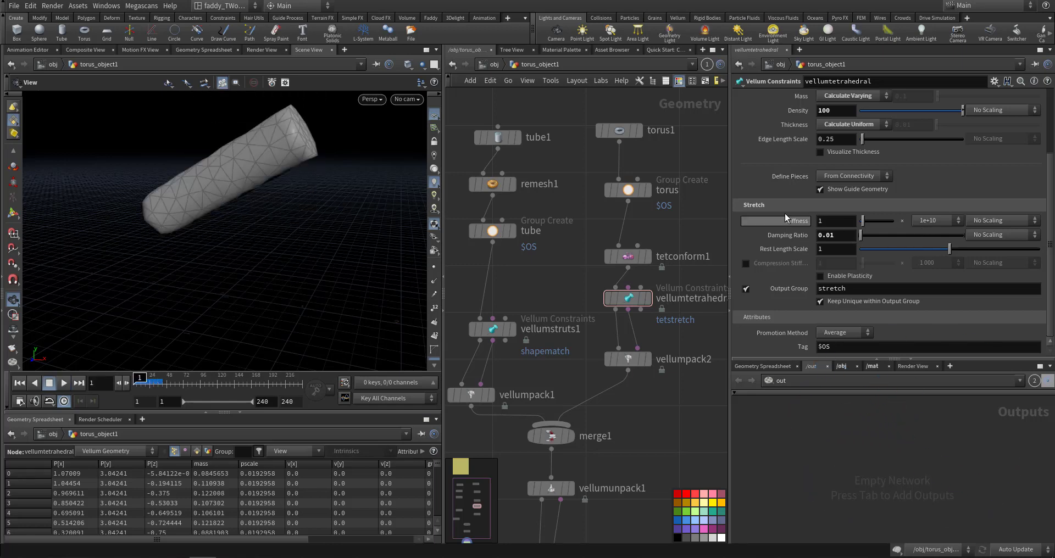
Step: Switch the Mass of vellumtetrahedral to Set Uniform with value 50 and play the simulation
{"action": "scroll", "coordinate": [781, 191], "scroll_direction": "up", "scroll_amount": 1}
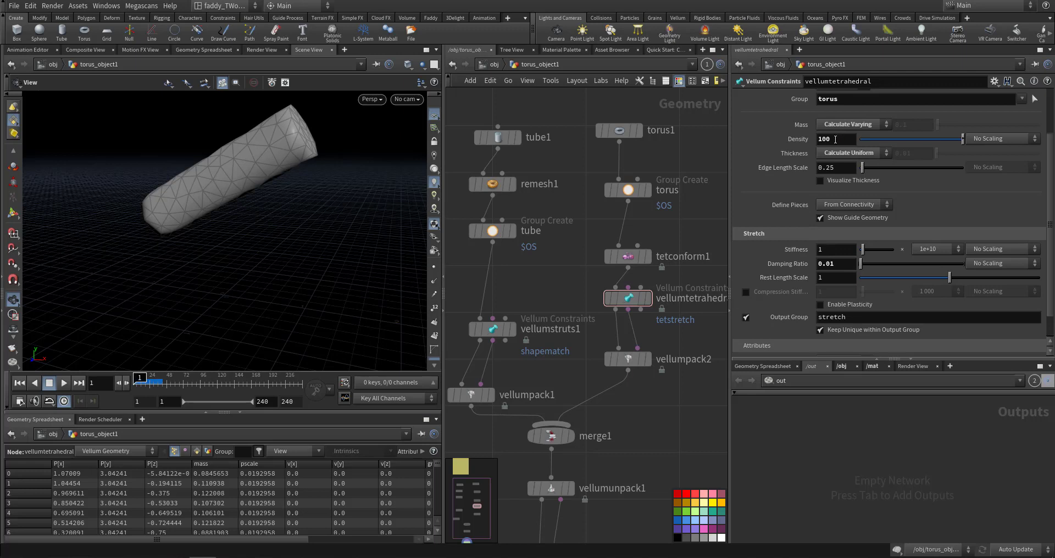
{"action": "scroll", "coordinate": [808, 174], "scroll_direction": "up", "scroll_amount": 4}
{"action": "scroll", "coordinate": [803, 181], "scroll_direction": "down", "scroll_amount": 3}
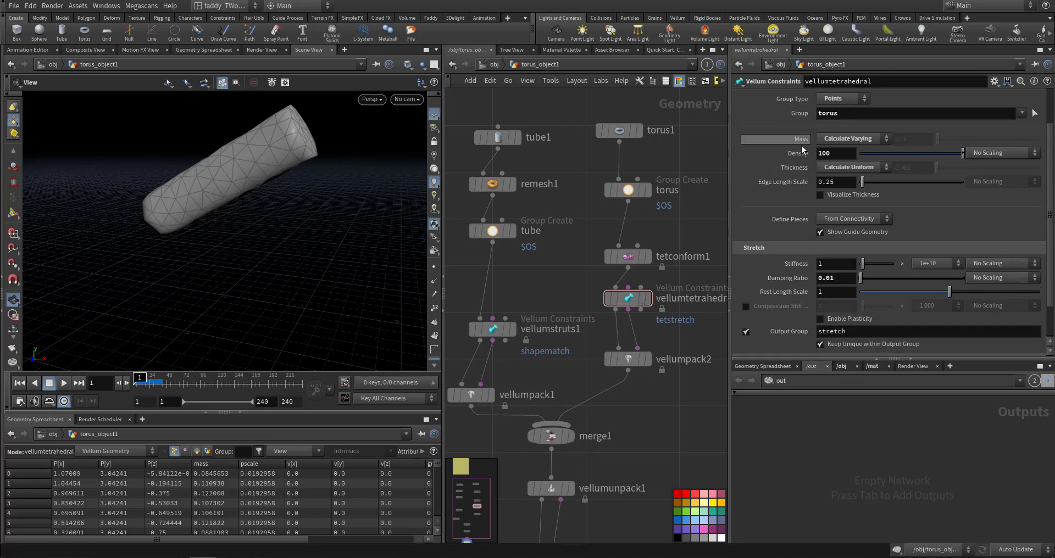
{"action": "left_click", "coordinate": [839, 139]}
{"action": "left_click", "coordinate": [849, 160]}
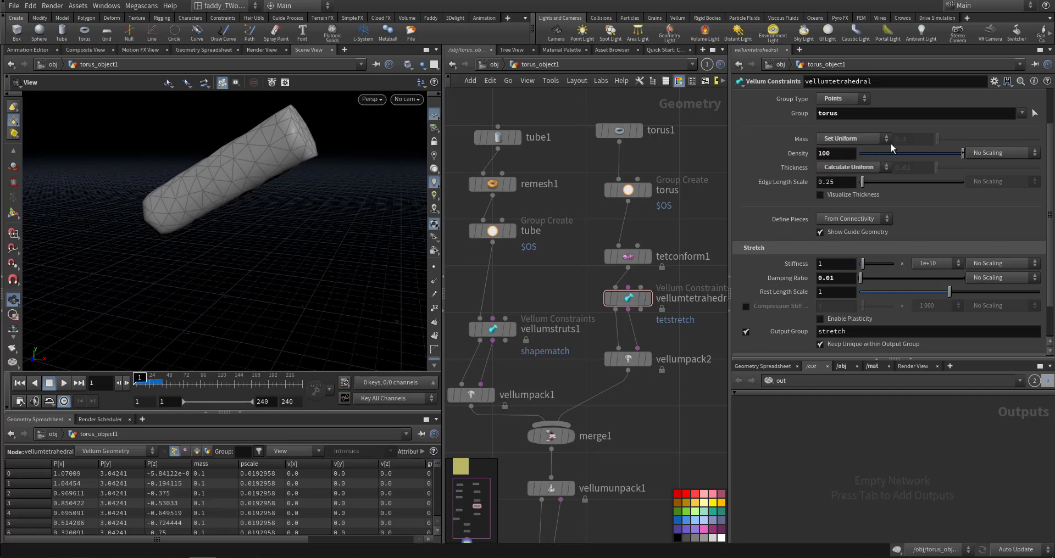
{"action": "double_click", "coordinate": [891, 139]}
{"action": "key", "text": "Return"}
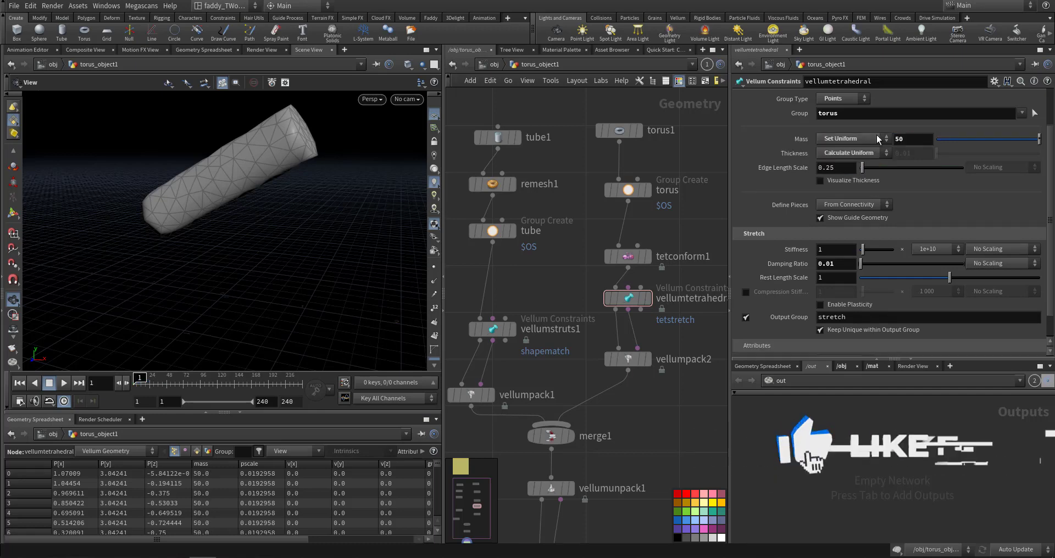
{"action": "key", "text": "Up"}
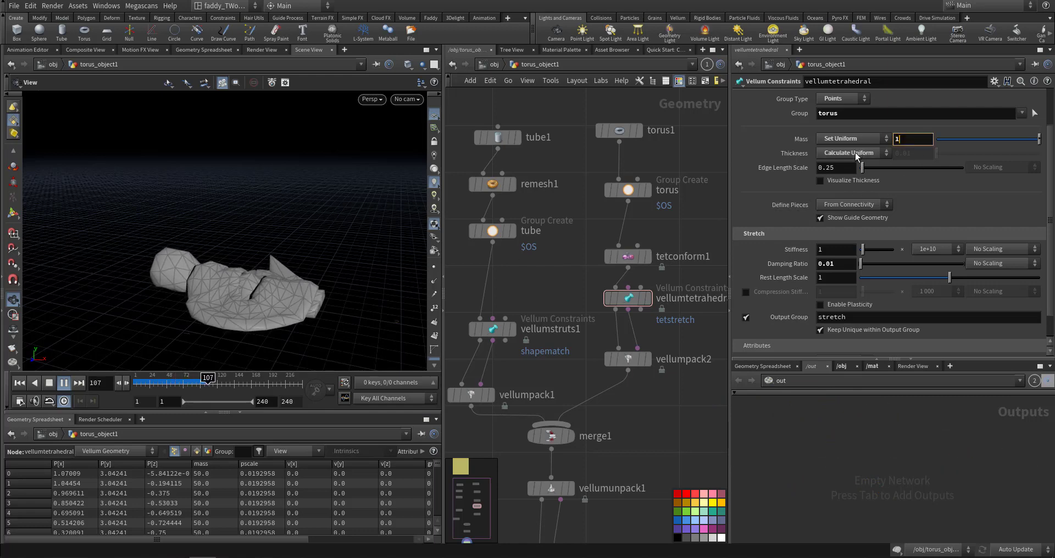
Step: Set the uniform Mass of vellumtetrahedral to 1, replay the simulation and return to the first frame
{"action": "key", "text": "ctrl+Up"}
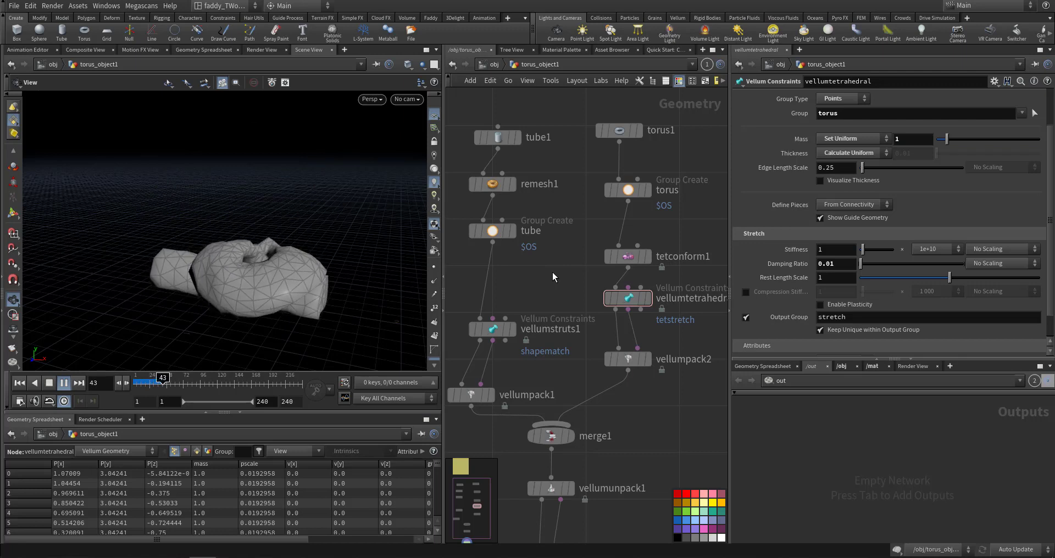
{"action": "key", "text": "ctrl+Up"}
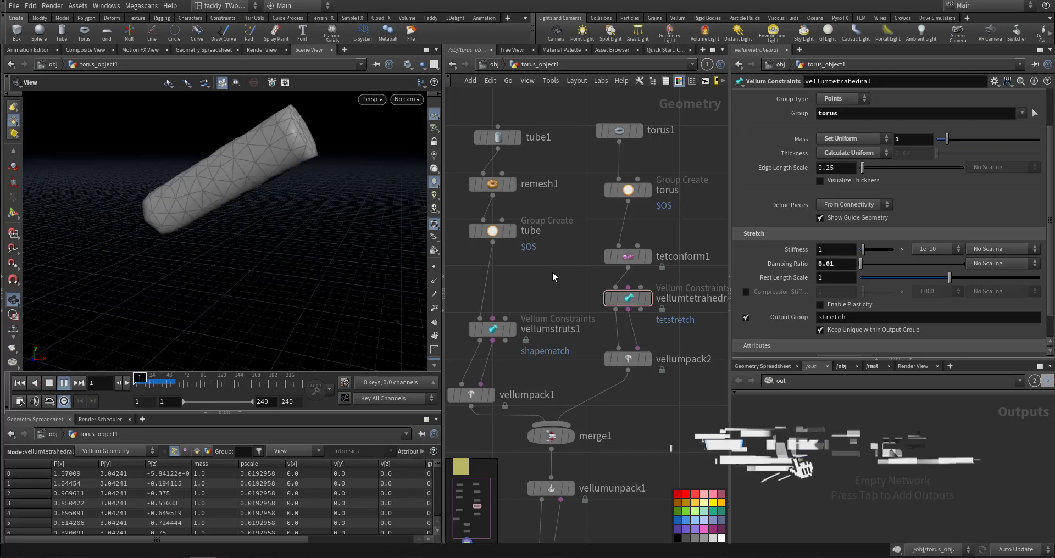
{"action": "key", "text": "Up"}
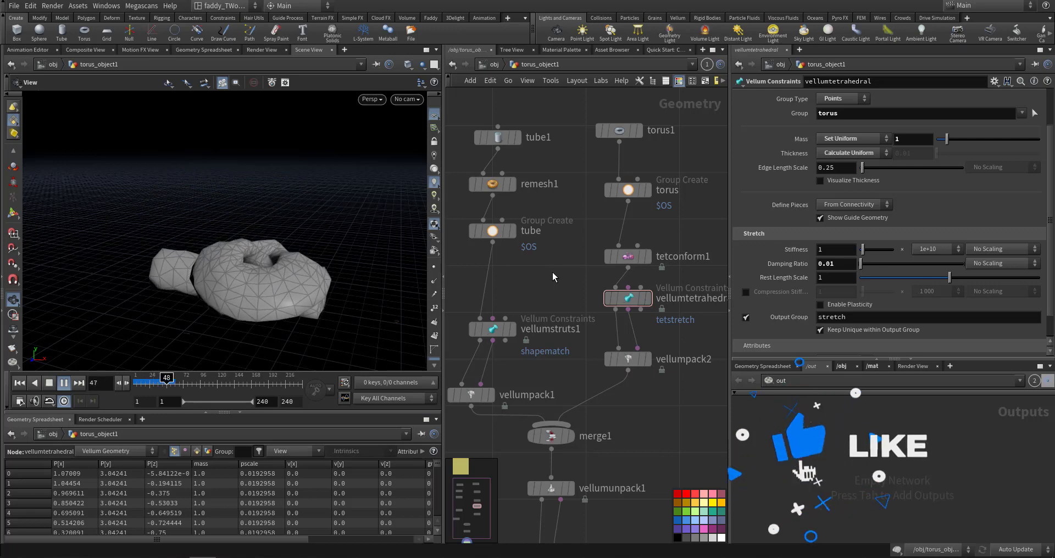
{"action": "key", "text": "ctrl+Up"}
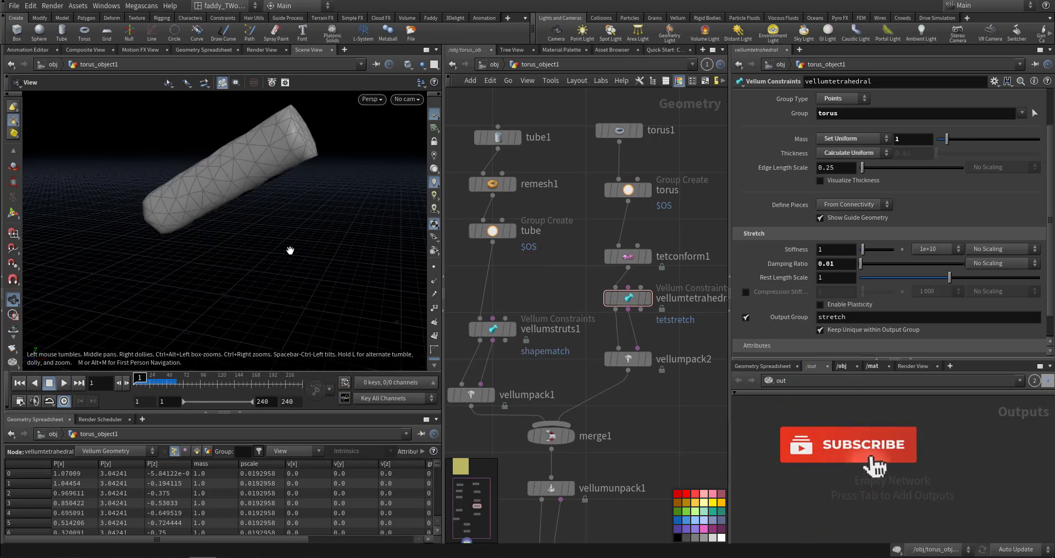
Step: Review both softbodies in the viewport and the whole network from the tube and torus branches down to vellumsolver1
{"action": "scroll", "coordinate": [325, 234], "scroll_direction": "down", "scroll_amount": 3}
{"action": "middle_click_drag", "start_coordinate": [321, 234], "coordinate": [316, 279]}
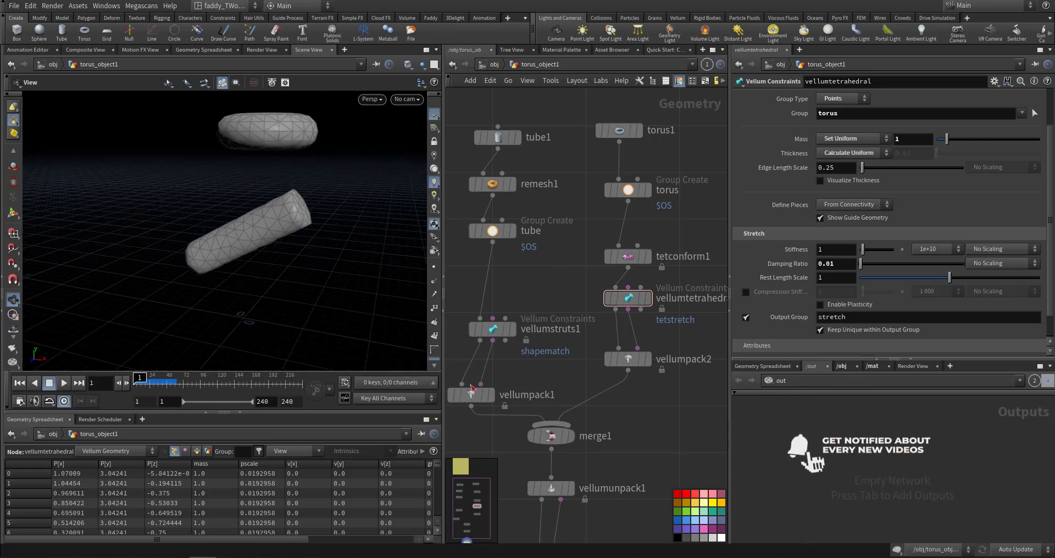
{"action": "key", "text": "h"}
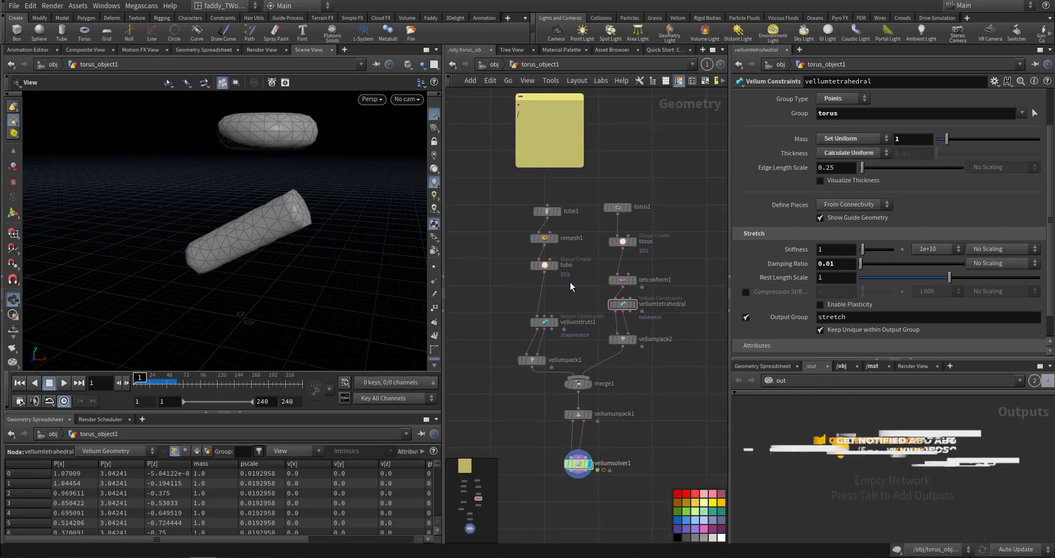
{"action": "left_click_drag", "start_coordinate": [481, 195], "coordinate": [689, 411]}
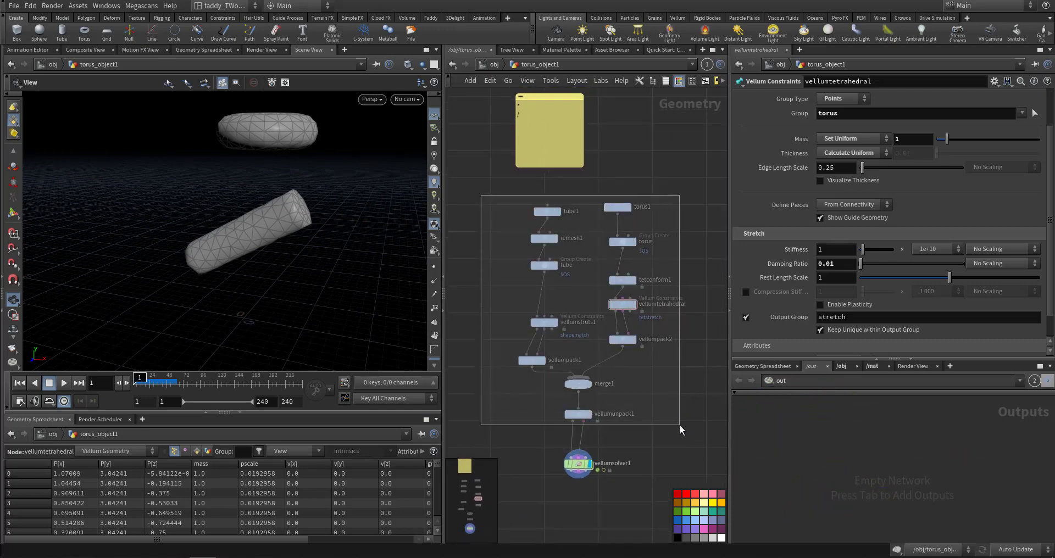
{"action": "left_click_drag", "start_coordinate": [680, 426], "coordinate": [494, 296]}
{"action": "middle_click_drag", "start_coordinate": [495, 298], "coordinate": [505, 318]}
{"action": "scroll", "coordinate": [505, 318], "scroll_direction": "down", "scroll_amount": 1}
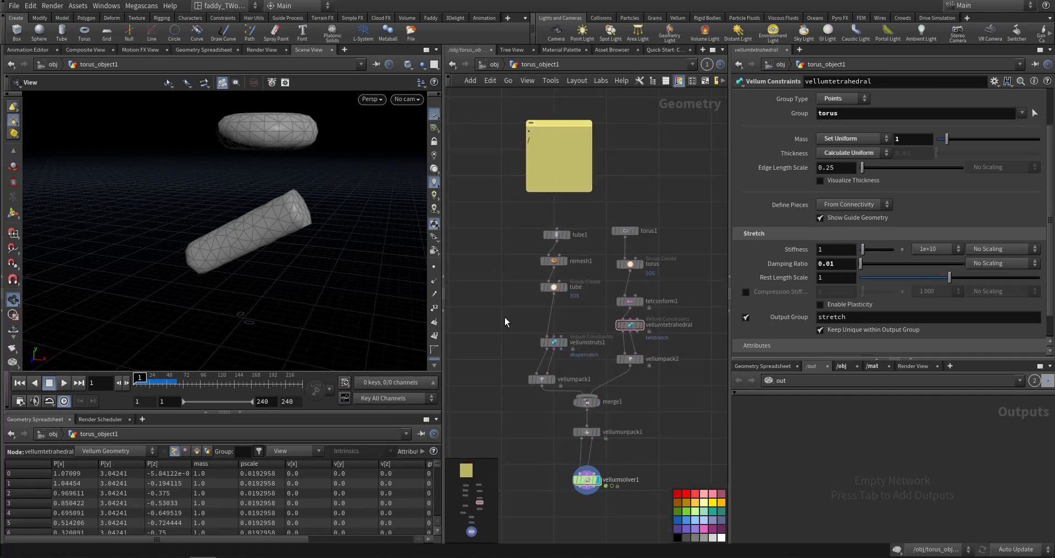
Step: Add a Vellum Post-Process node below vellumsolver1, connected to its outputs, and make it the displayed node
{"action": "scroll", "coordinate": [502, 324], "scroll_direction": "down", "scroll_amount": 3}
{"action": "key", "text": "Tab"}
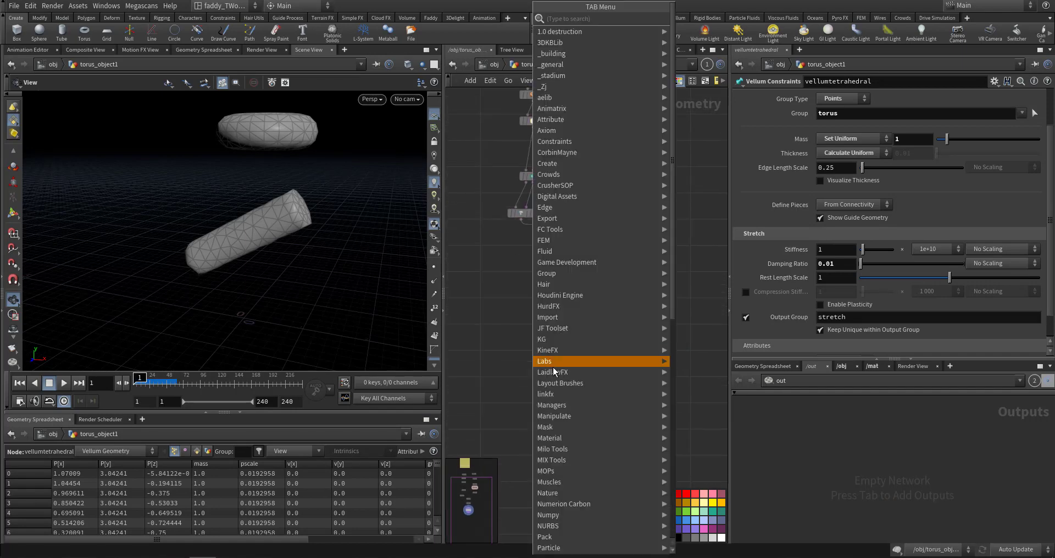
{"action": "scroll", "coordinate": [588, 410], "scroll_direction": "down", "scroll_amount": 5}
{"action": "mouse_move", "coordinate": [614, 482]}
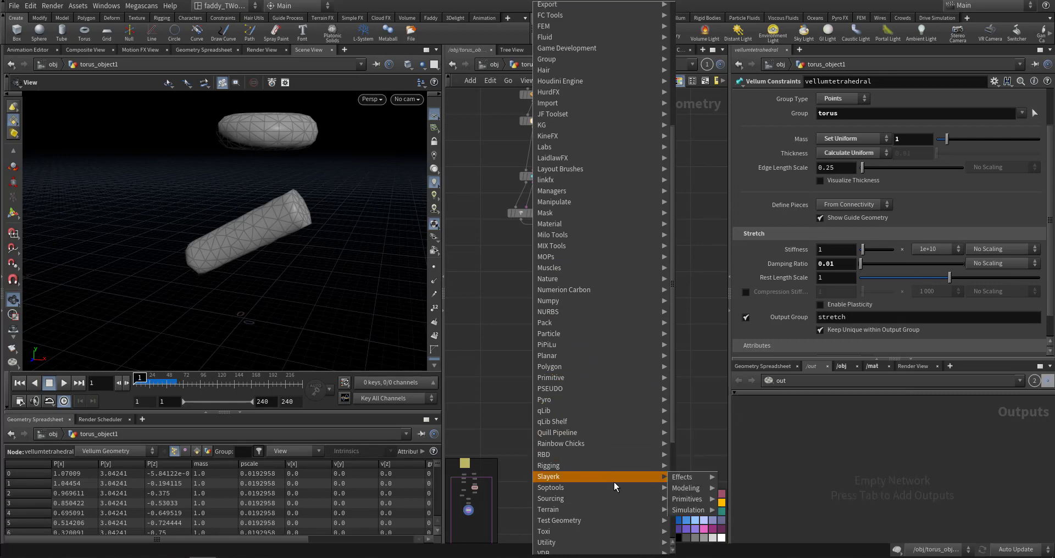
{"action": "mouse_move", "coordinate": [619, 535]}
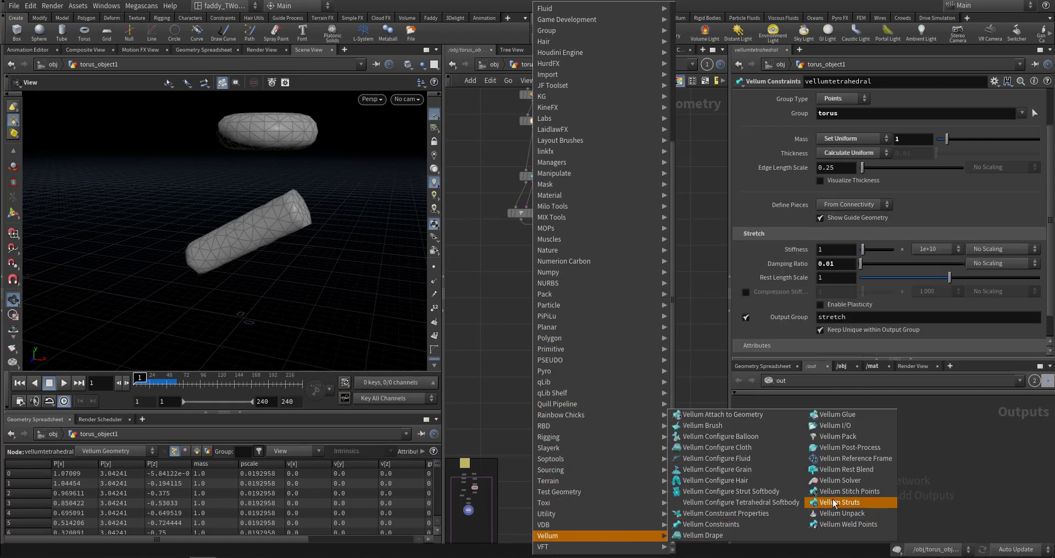
{"action": "left_click", "coordinate": [861, 448]}
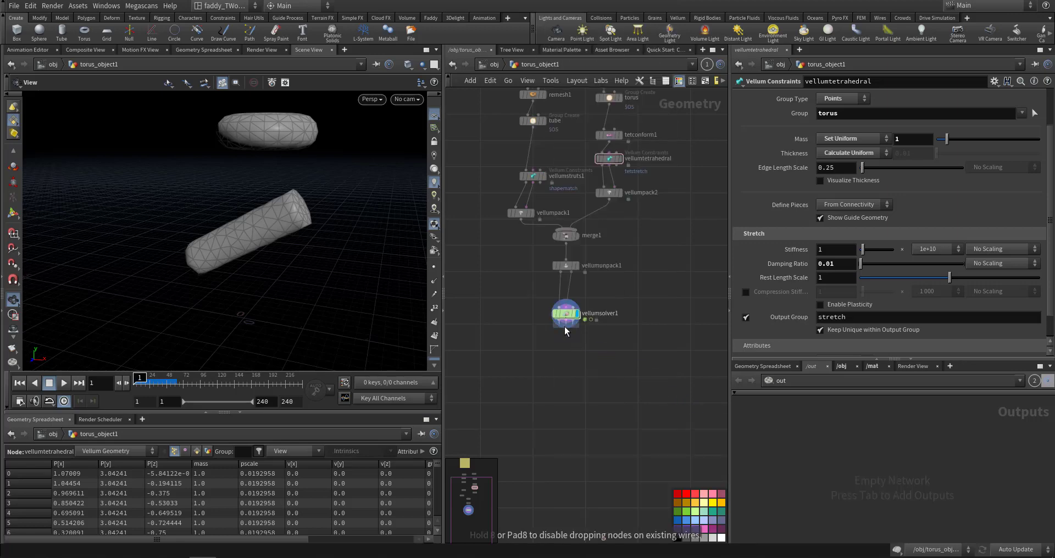
{"action": "scroll", "coordinate": [581, 374], "scroll_direction": "up", "scroll_amount": 3}
{"action": "middle_click_drag", "start_coordinate": [592, 401], "coordinate": [621, 474]}
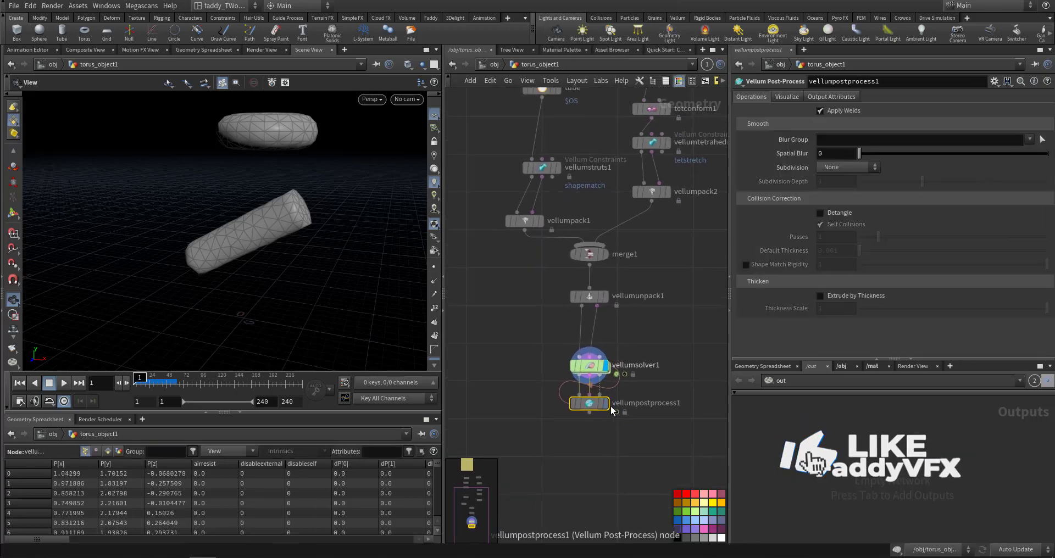
{"action": "left_click", "coordinate": [604, 405]}
{"action": "left_click_drag", "start_coordinate": [595, 405], "coordinate": [595, 435]}
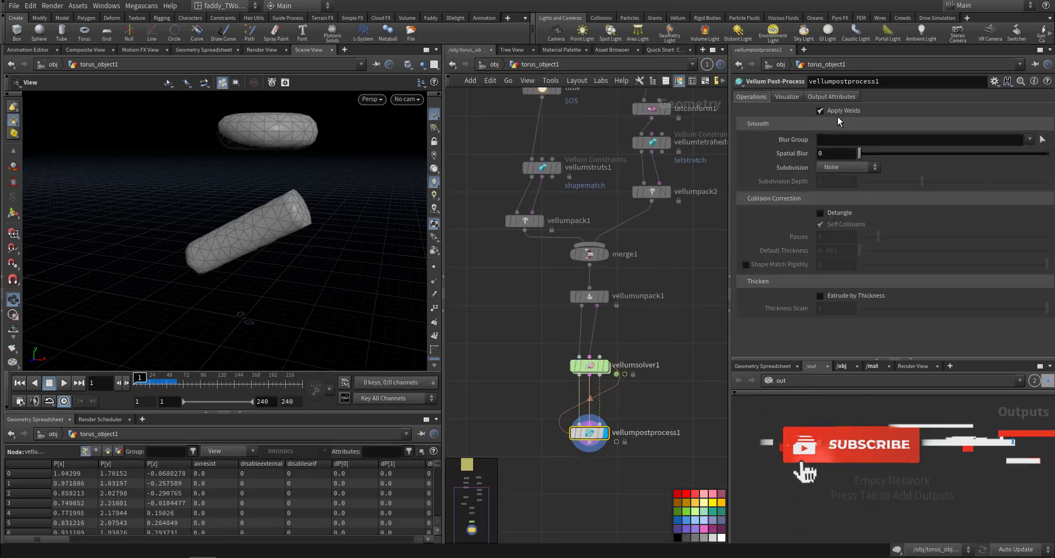
Step: Enable Detangle on vellumpostprocess1 and set its Subdivision to Catmull-Clark
{"action": "left_click", "coordinate": [821, 214]}
{"action": "left_click", "coordinate": [843, 166]}
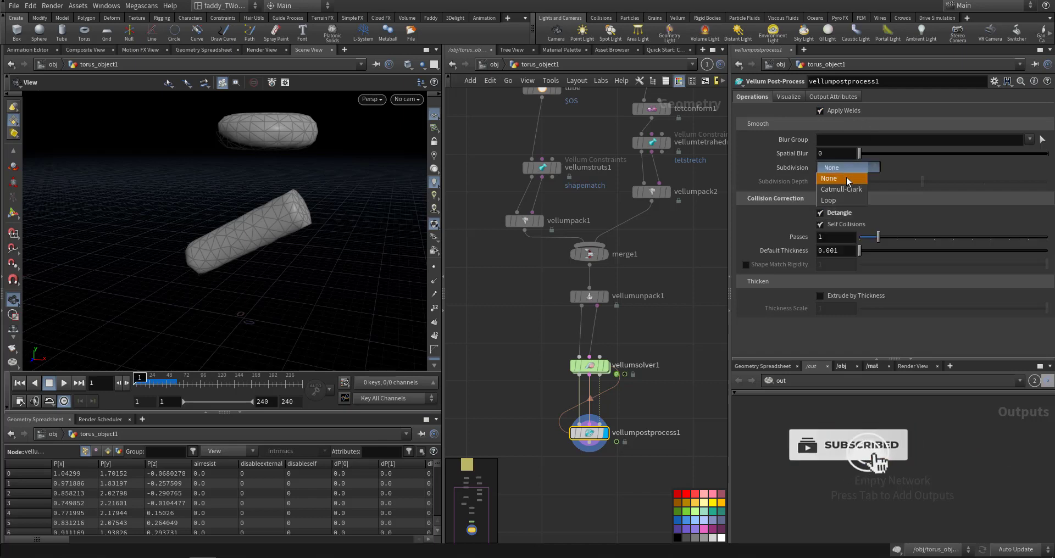
{"action": "left_click", "coordinate": [851, 192]}
Step: Switch the viewport display to Smooth Shaded
{"action": "middle_click_drag", "start_coordinate": [558, 361], "coordinate": [549, 288]}
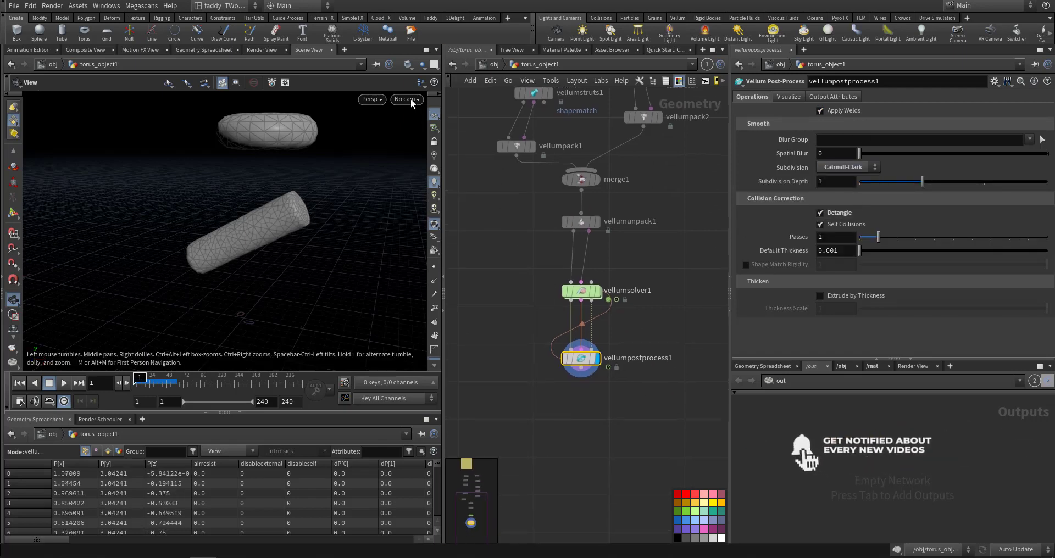
{"action": "left_click", "coordinate": [407, 65]}
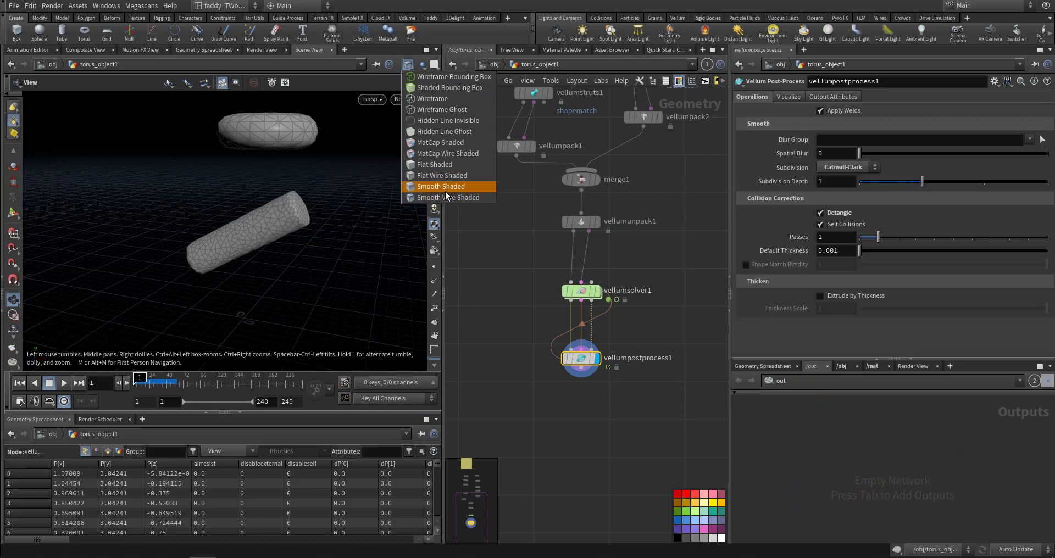
{"action": "left_click", "coordinate": [448, 191]}
Step: Add a Color node below vellumpostprocess1, wired to its output, and make it the displayed node
{"action": "middle_click_drag", "start_coordinate": [538, 306], "coordinate": [534, 275]}
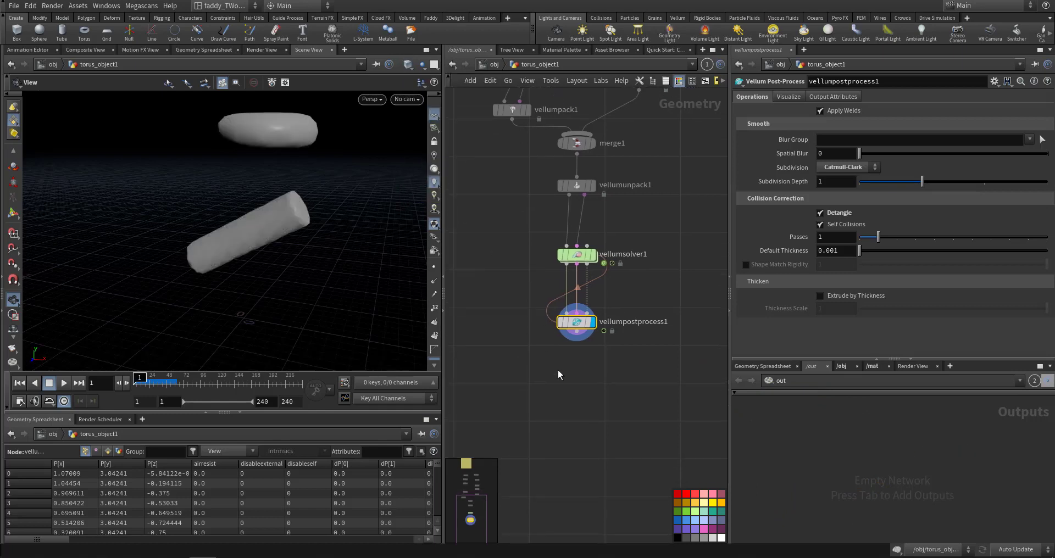
{"action": "key", "text": "Tab"}
{"action": "type", "text": "colo"}
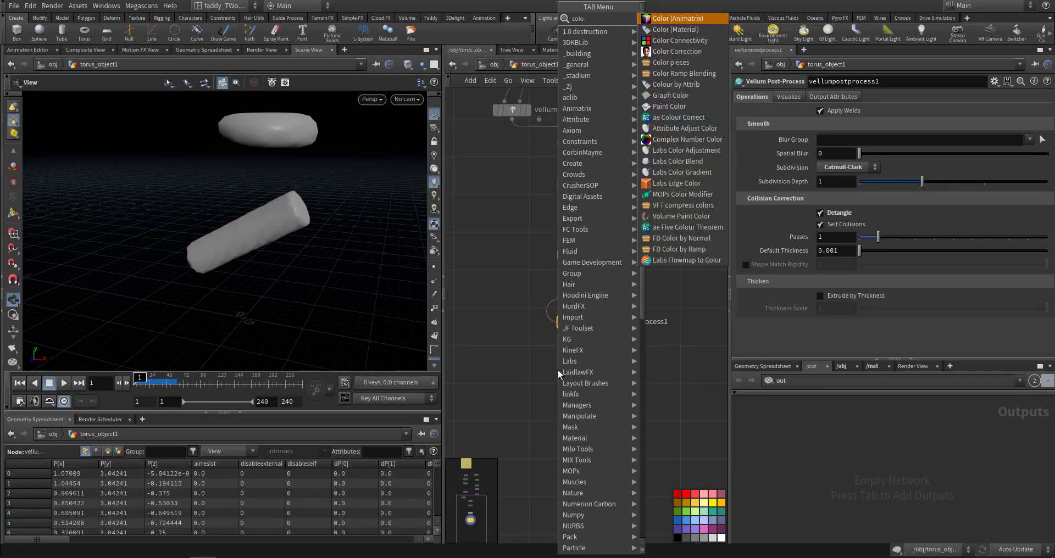
{"action": "key", "text": "Return"}
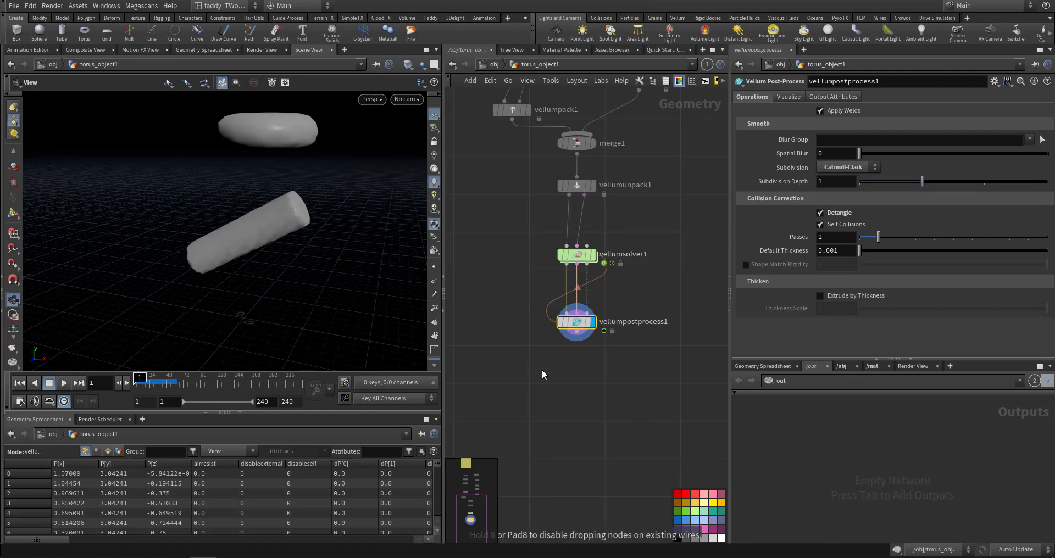
{"action": "left_click", "coordinate": [541, 371]}
{"action": "left_click", "coordinate": [542, 362]}
{"action": "left_click", "coordinate": [577, 332]}
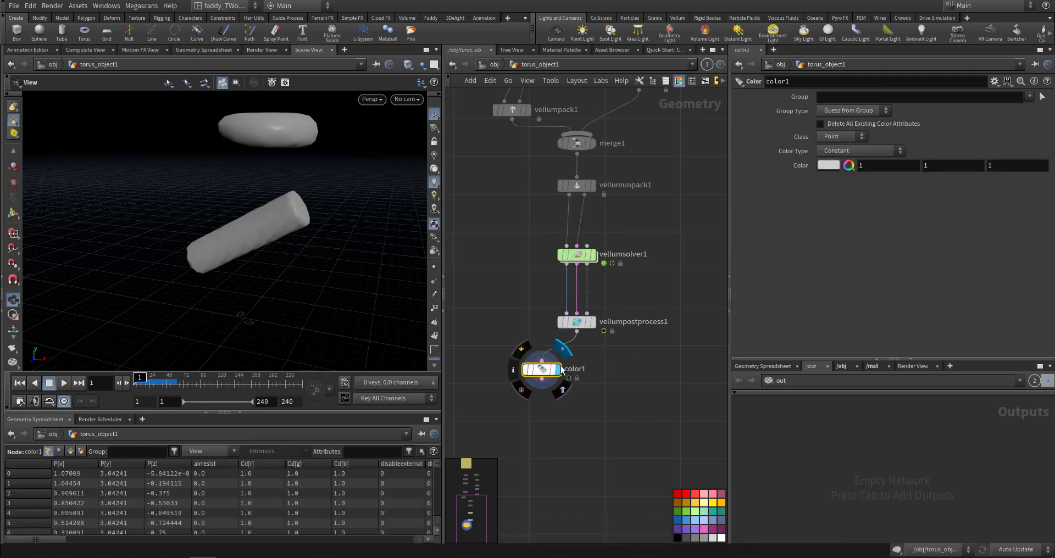
Step: Limit color1 to the tube group and set its color to orange (1, 0.5, 0)
{"action": "left_click", "coordinate": [1029, 98]}
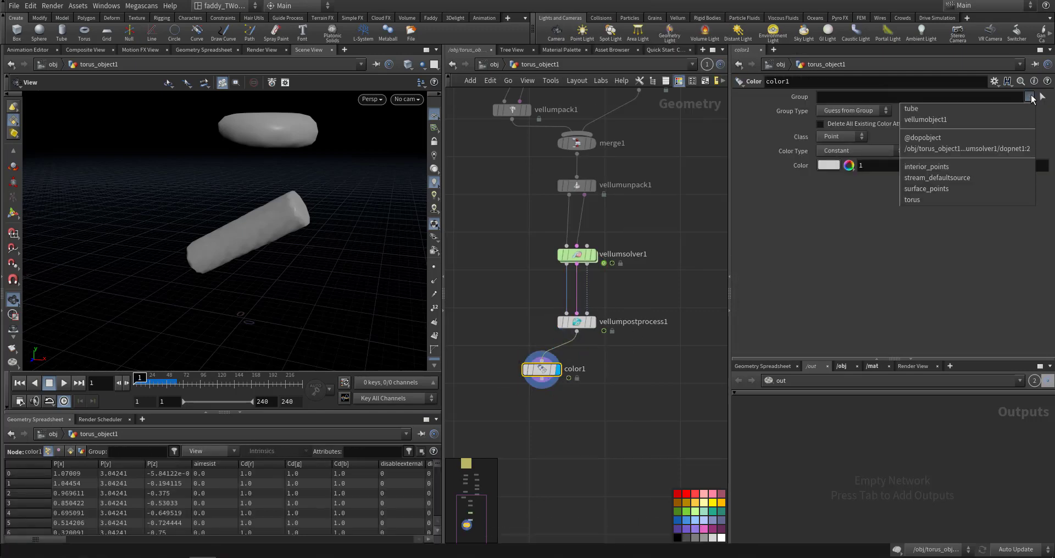
{"action": "left_click", "coordinate": [967, 110]}
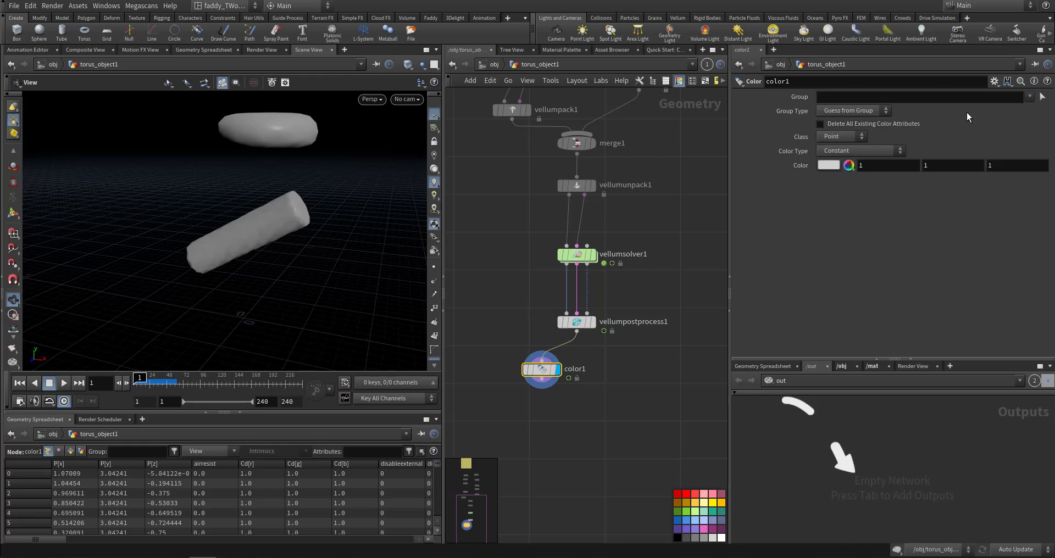
{"action": "left_click", "coordinate": [829, 165]}
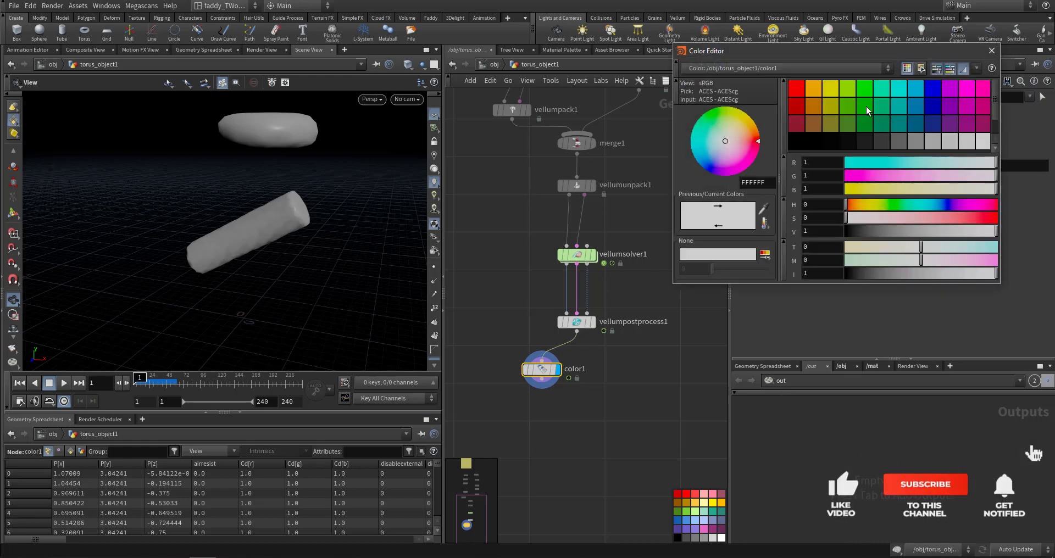
{"action": "left_click", "coordinate": [810, 90]}
{"action": "left_click", "coordinate": [993, 50]}
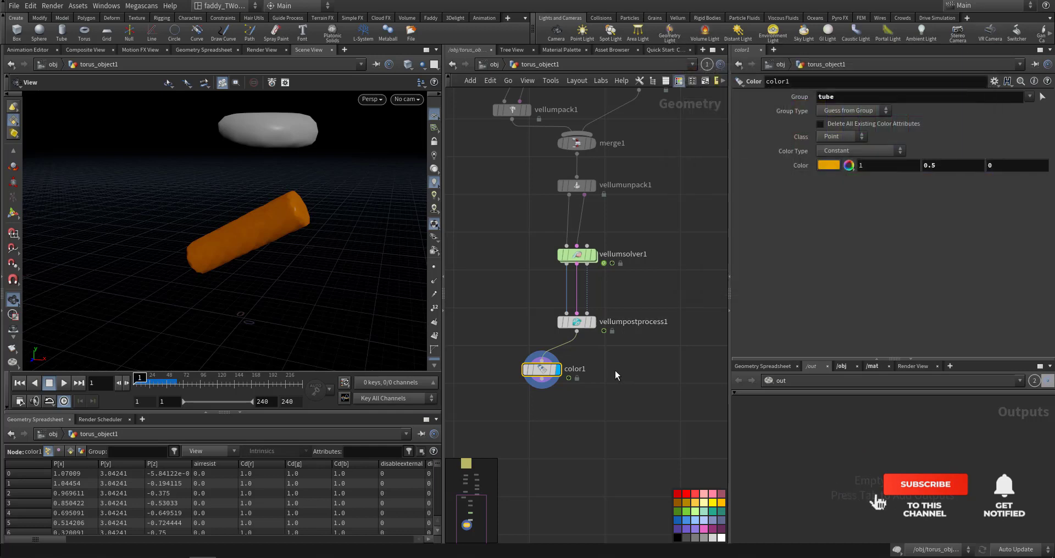
Step: Duplicate color1 as color2 directly below it and set the copy's Group to torus only
{"action": "left_click_drag", "start_coordinate": [542, 375], "coordinate": [546, 407], "text": "alt"}
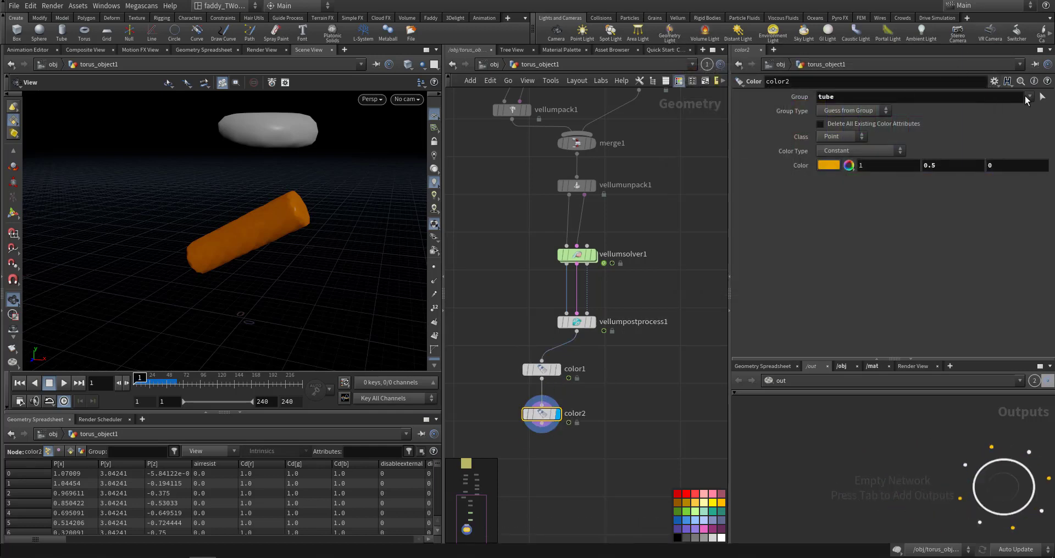
{"action": "left_click", "coordinate": [1025, 97]}
{"action": "left_click", "coordinate": [928, 201]}
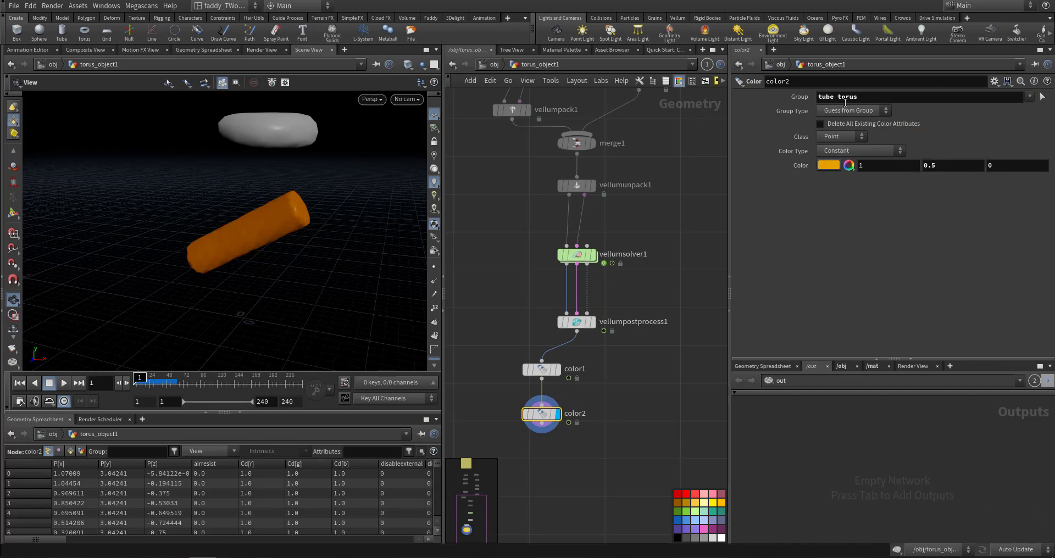
{"action": "key", "text": "BackSpace"}
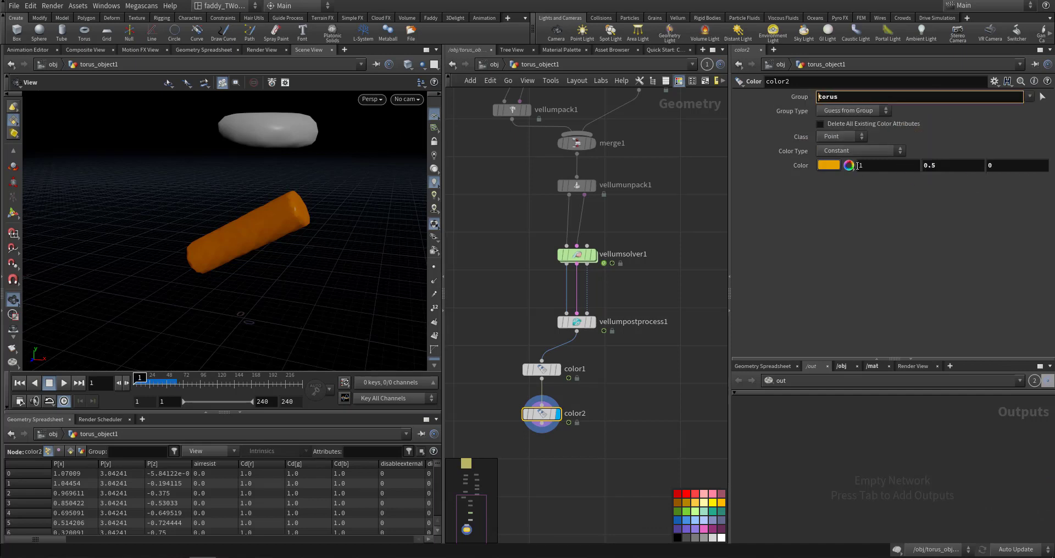
Step: Set the color of color2 to cyan (0, 1, 1) in the Color Editor
{"action": "left_click", "coordinate": [833, 168]}
{"action": "left_click", "coordinate": [866, 116]}
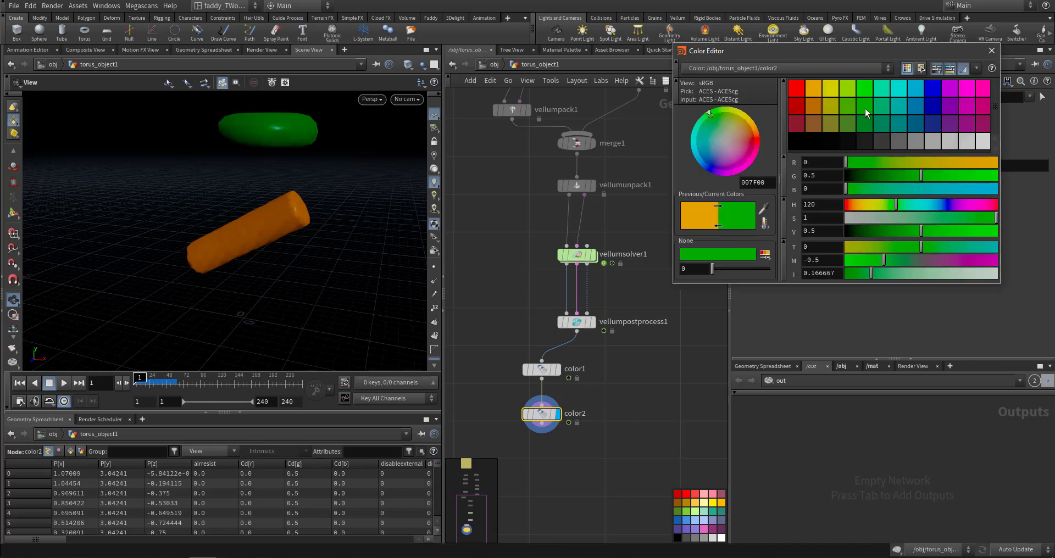
{"action": "left_click", "coordinate": [834, 125]}
{"action": "left_click", "coordinate": [910, 125]}
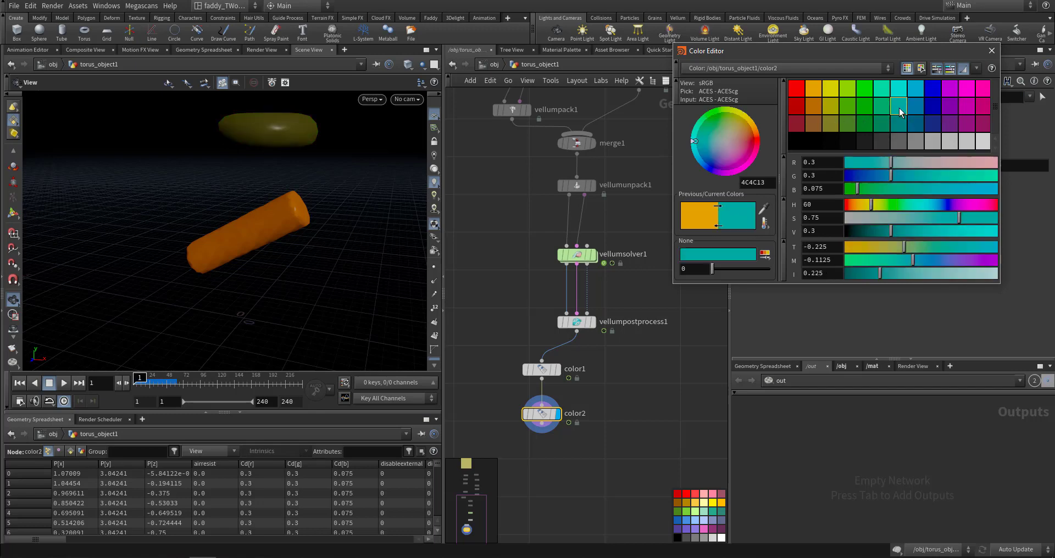
{"action": "left_click", "coordinate": [900, 95]}
{"action": "left_click", "coordinate": [992, 52]}
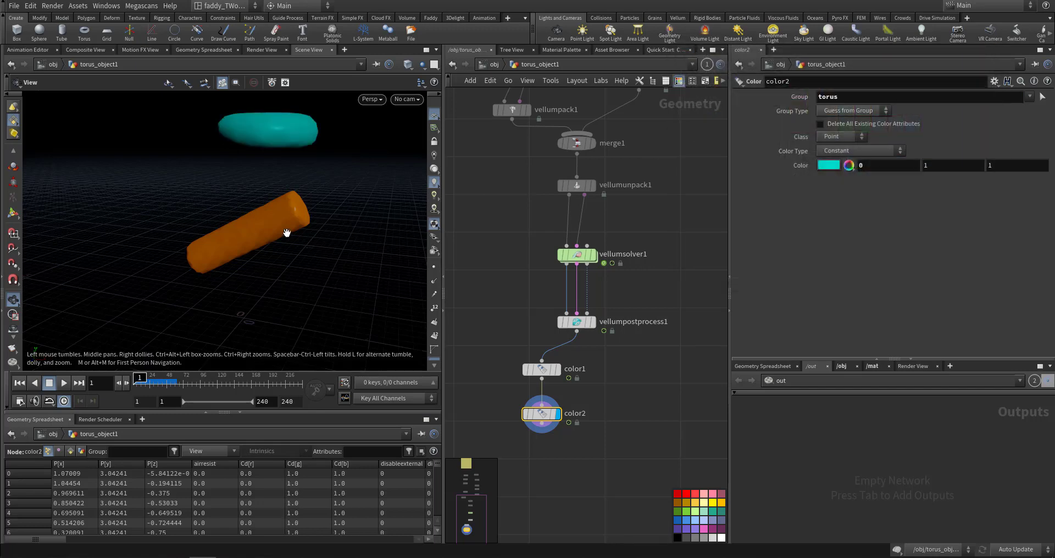
Step: Display the tube Group Create node and insert a Null between it and vellumstruts1
{"action": "left_click_drag", "start_coordinate": [260, 245], "coordinate": [301, 266]}
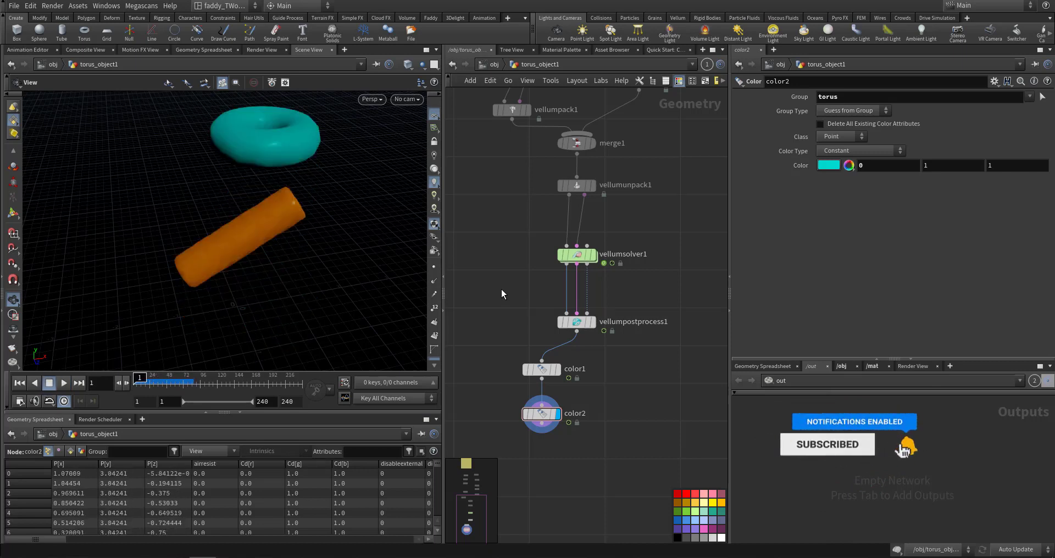
{"action": "middle_click_drag", "start_coordinate": [511, 224], "coordinate": [580, 388]}
{"action": "left_click_drag", "start_coordinate": [294, 245], "coordinate": [288, 207]}
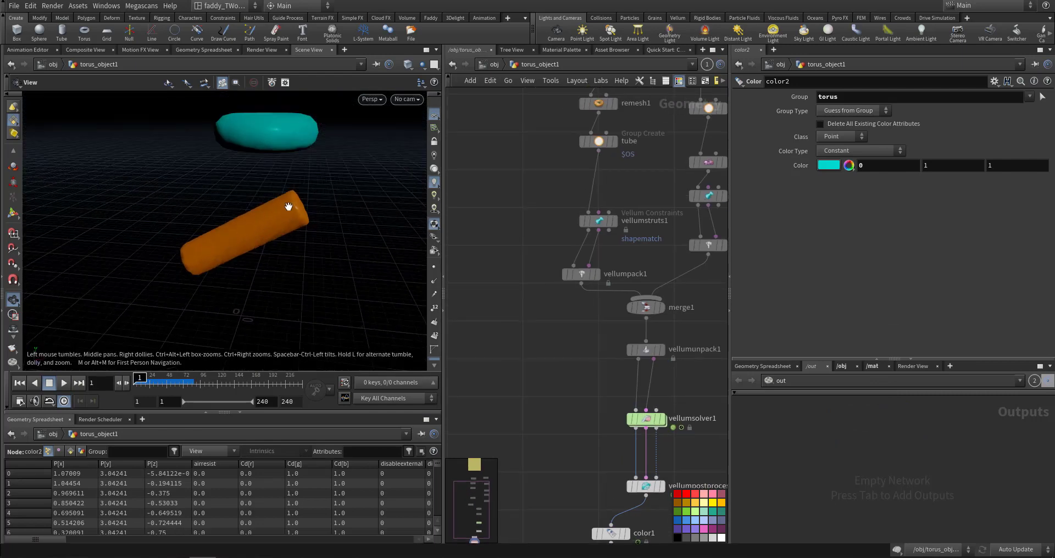
{"action": "middle_click_drag", "start_coordinate": [517, 163], "coordinate": [499, 276]}
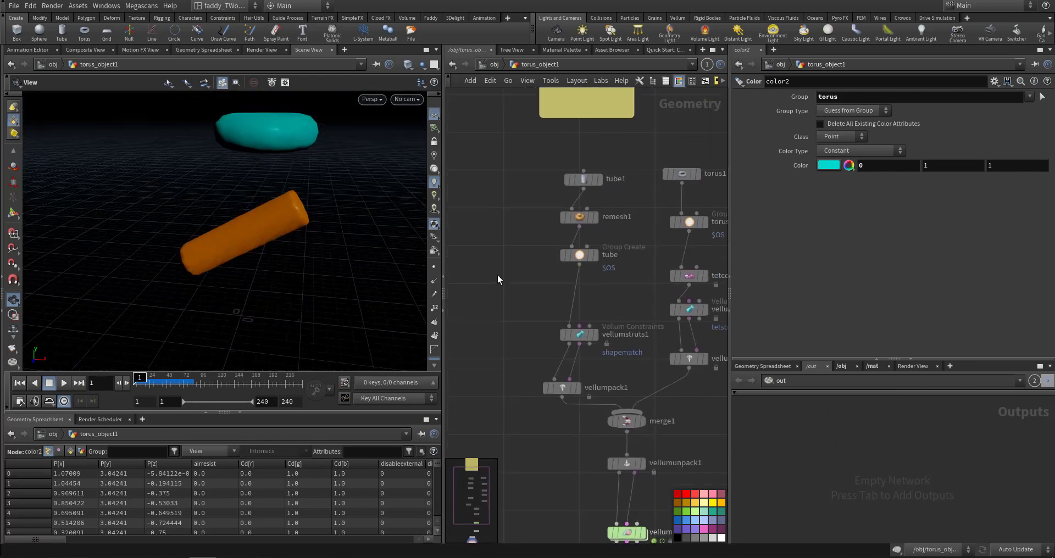
{"action": "middle_click_drag", "start_coordinate": [531, 228], "coordinate": [513, 275]}
{"action": "scroll", "coordinate": [513, 277], "scroll_direction": "up", "scroll_amount": 1}
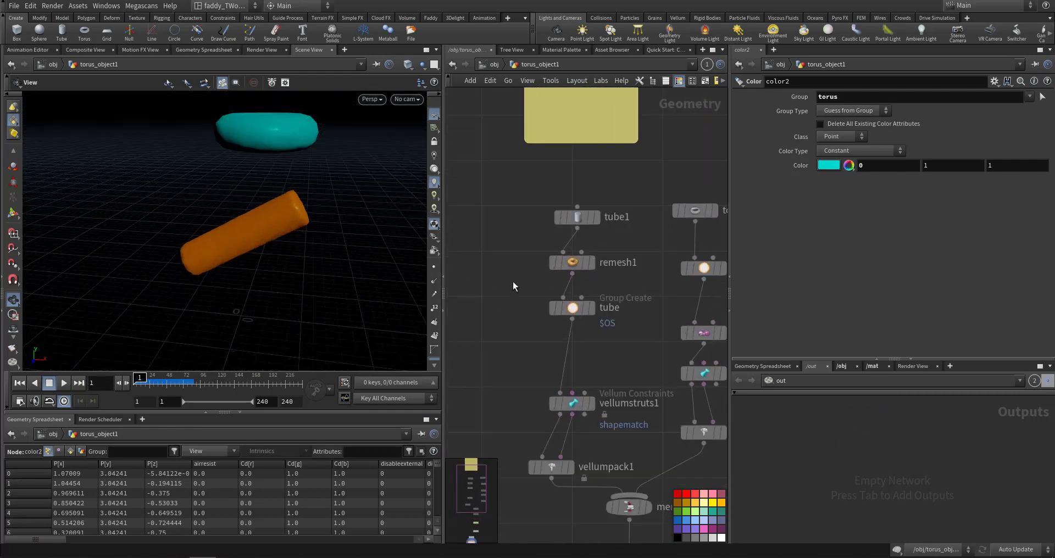
{"action": "left_click", "coordinate": [593, 308]}
{"action": "scroll", "coordinate": [484, 291], "scroll_direction": "down", "scroll_amount": 3}
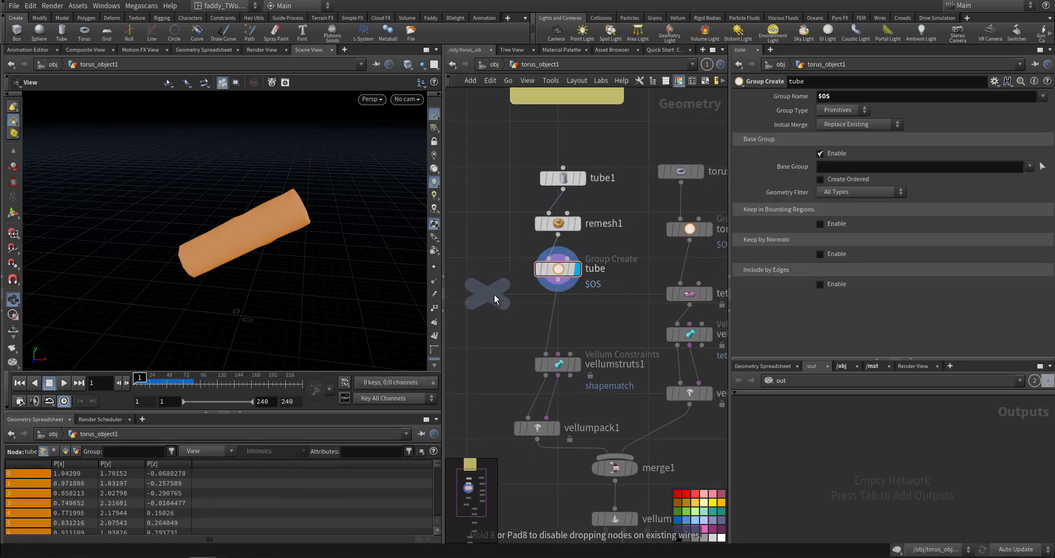
{"action": "left_click", "coordinate": [554, 310]}
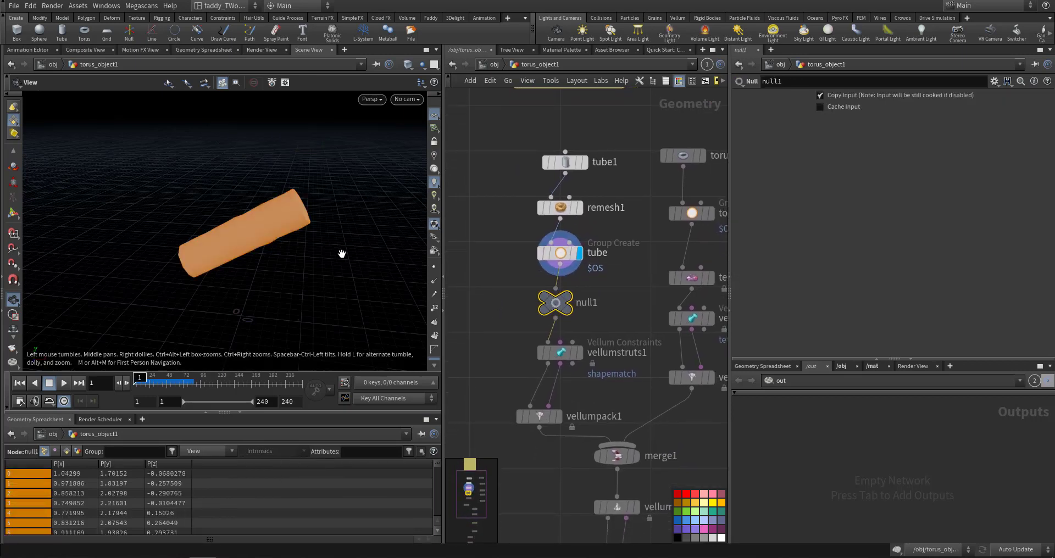
Step: Make null1 the displayed node and show the tube with Smooth Wire Shaded display, ready for primitive selection
{"action": "left_click", "coordinate": [13, 151]}
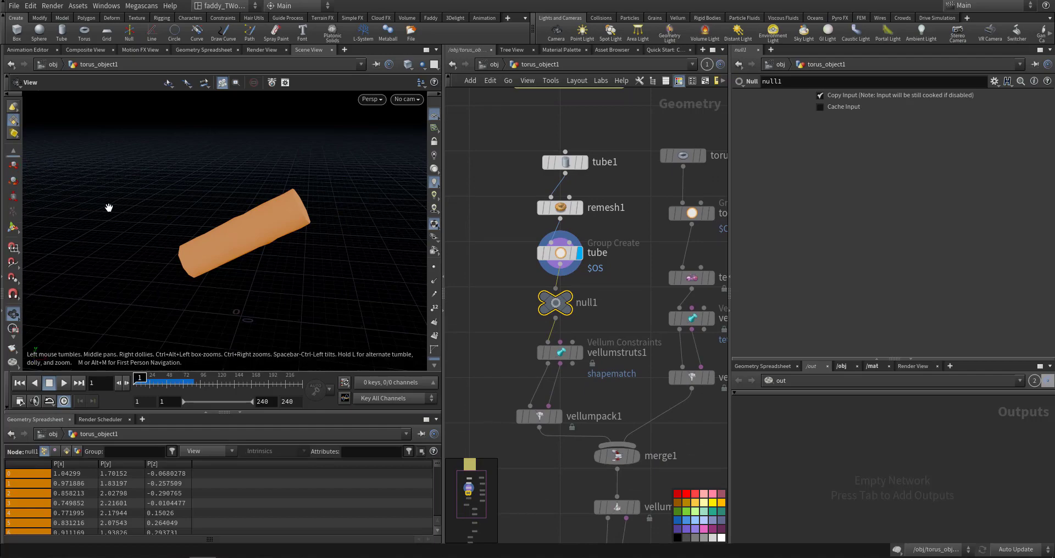
{"action": "key", "text": "shift+w"}
{"action": "left_click_drag", "start_coordinate": [305, 218], "coordinate": [309, 231], "text": "alt"}
{"action": "right_click_drag", "start_coordinate": [329, 175], "coordinate": [328, 202], "text": "alt"}
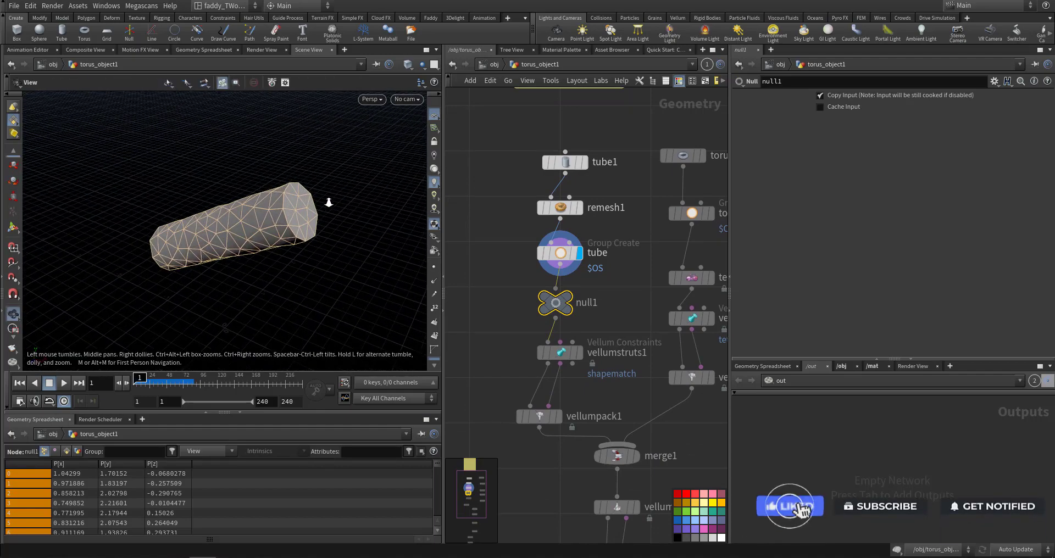
{"action": "left_click_drag", "start_coordinate": [328, 202], "coordinate": [283, 200]}
{"action": "key", "text": "s"}
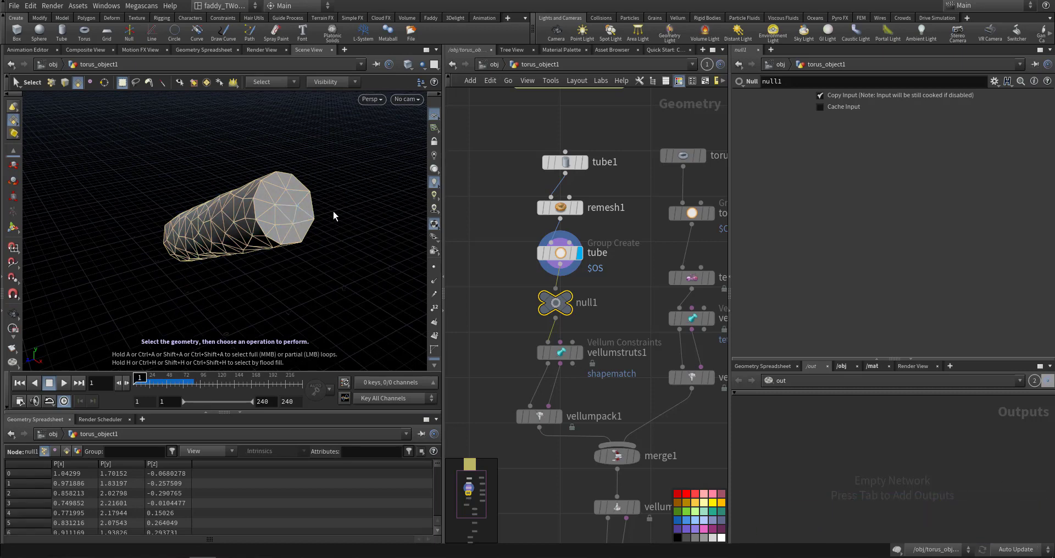
{"action": "left_click", "coordinate": [570, 302]}
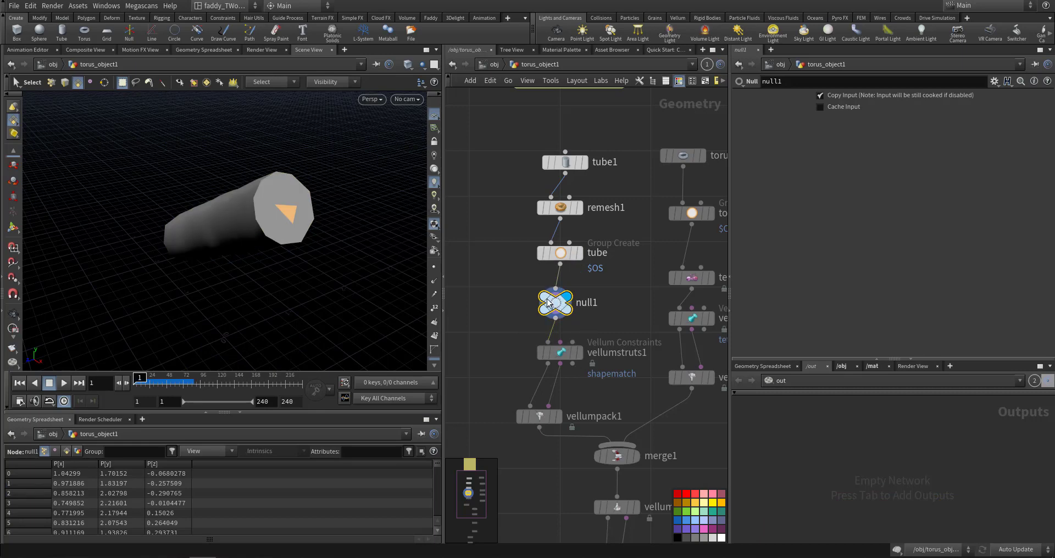
{"action": "left_click", "coordinate": [408, 64]}
{"action": "left_click", "coordinate": [414, 198]}
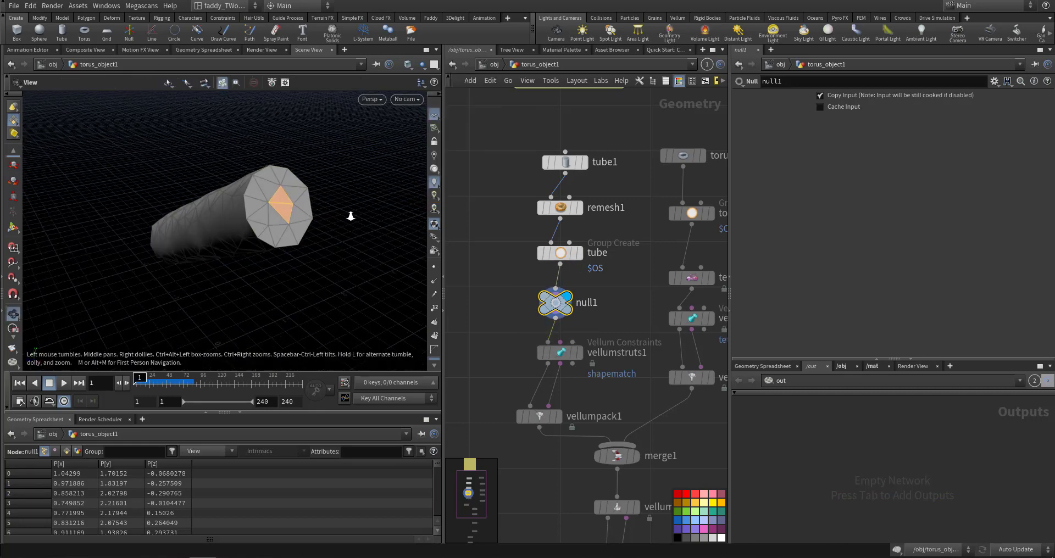
Step: Select all the primitives of the tube's flat end cap in the viewport
{"action": "left_click_drag", "start_coordinate": [348, 216], "coordinate": [300, 231], "text": "alt"}
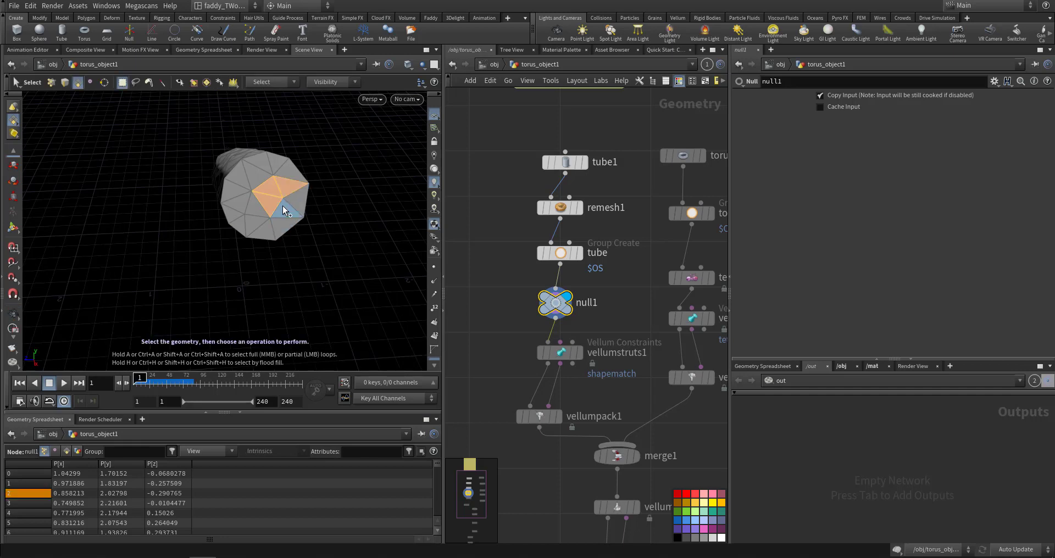
{"action": "left_click", "coordinate": [237, 203], "text": "shift"}
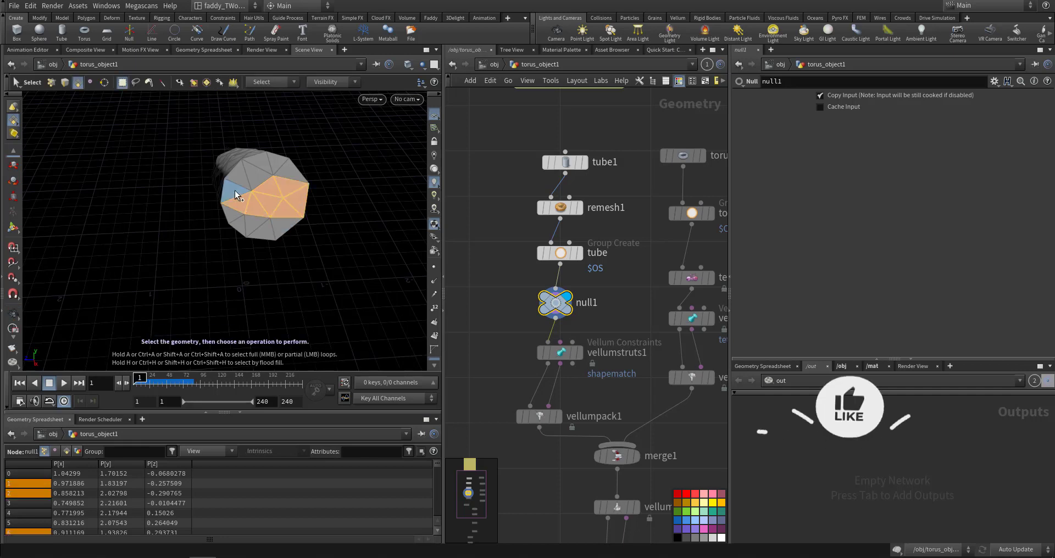
{"action": "left_click", "coordinate": [234, 190], "text": "shift"}
{"action": "left_click", "coordinate": [240, 175], "text": "shift"}
{"action": "left_click", "coordinate": [258, 174], "text": "shift"}
{"action": "left_click", "coordinate": [261, 163], "text": "shift"}
{"action": "mouse_move", "coordinate": [278, 167]}
{"action": "left_mouse_down", "text": "shift"}
{"action": "mouse_move", "coordinate": [292, 229]}
{"action": "mouse_move", "coordinate": [240, 220]}
{"action": "left_mouse_up", "text": "shift"}
Step: Add a Group Create node for the selected end-cap primitives after null1 and rename it hold
{"action": "key", "text": "Tab"}
{"action": "type", "text": "group"}
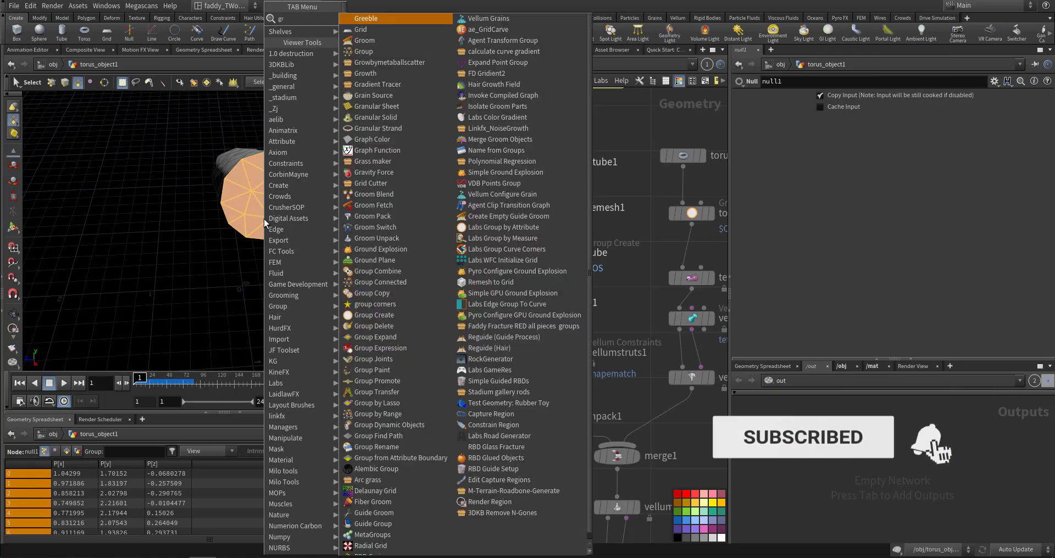
{"action": "key", "text": "Return"}
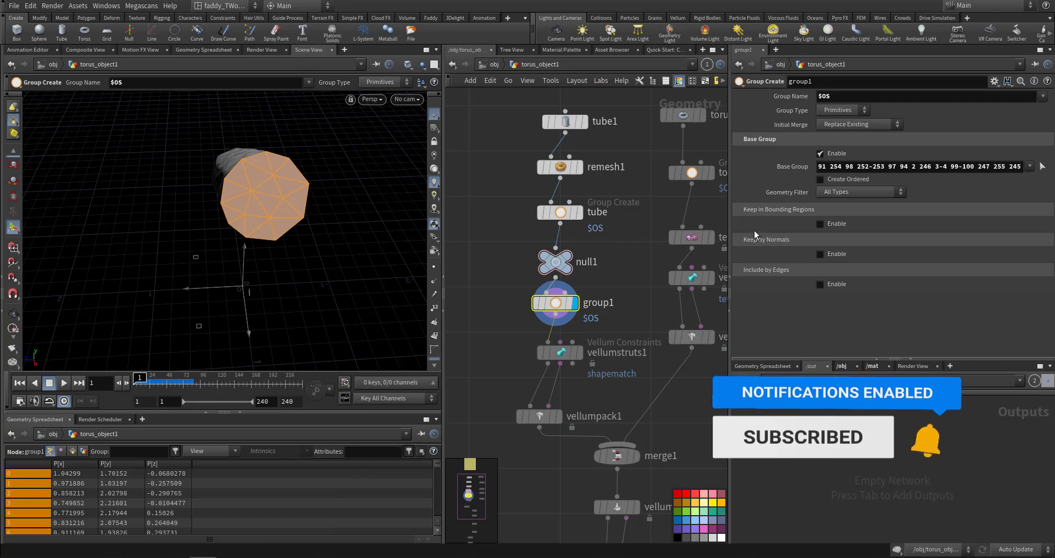
{"action": "left_click", "coordinate": [824, 97]}
{"action": "double_click", "coordinate": [594, 306]}
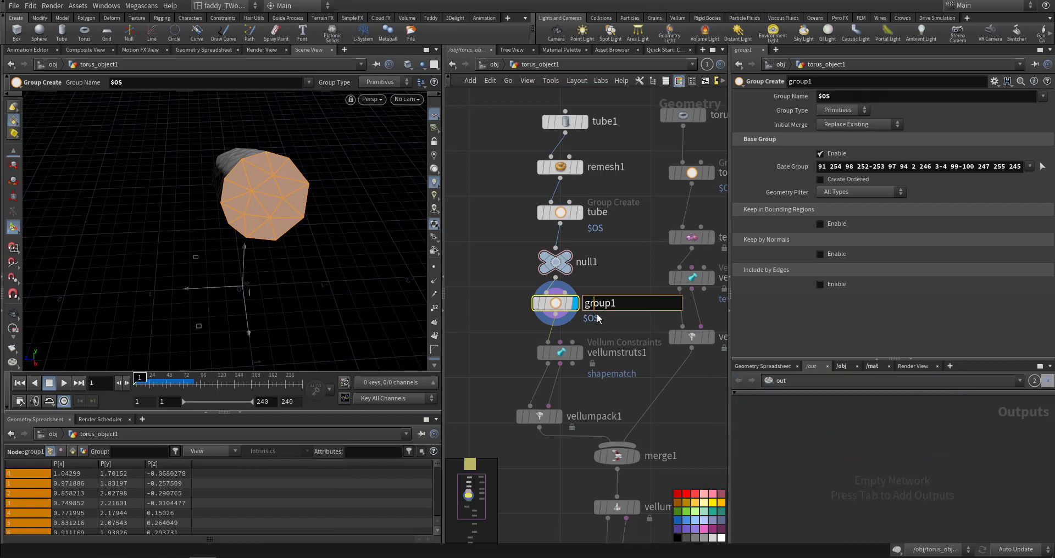
{"action": "double_click", "coordinate": [599, 303]}
{"action": "type", "text": "hold"}
{"action": "key", "text": "Return"}
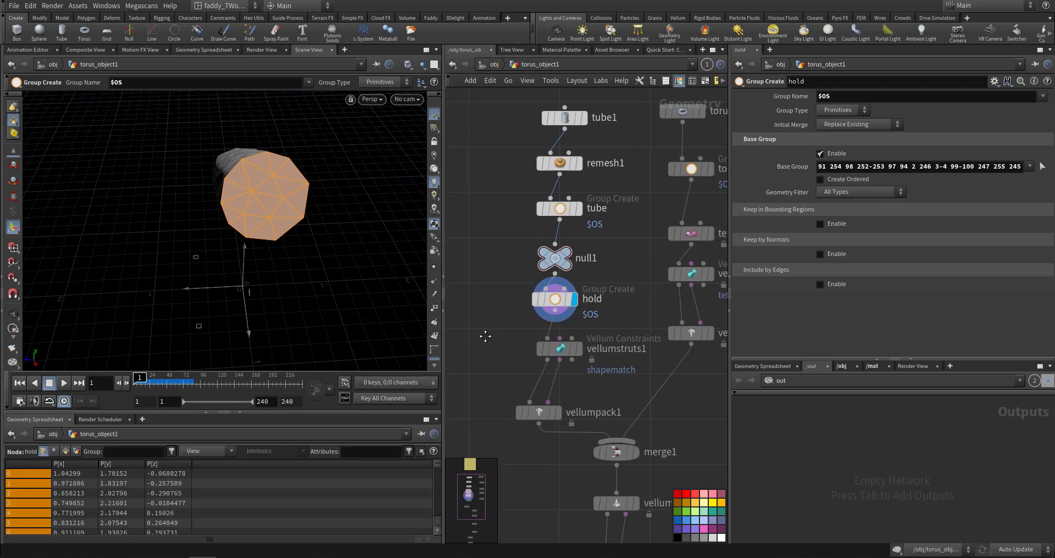
Step: Insert a Vellum Constraints node between vellumstruts1 and vellumpack1 on the tube branch
{"action": "scroll", "coordinate": [516, 319], "scroll_direction": "down", "scroll_amount": 3}
{"action": "left_click_drag", "start_coordinate": [559, 237], "coordinate": [546, 249]}
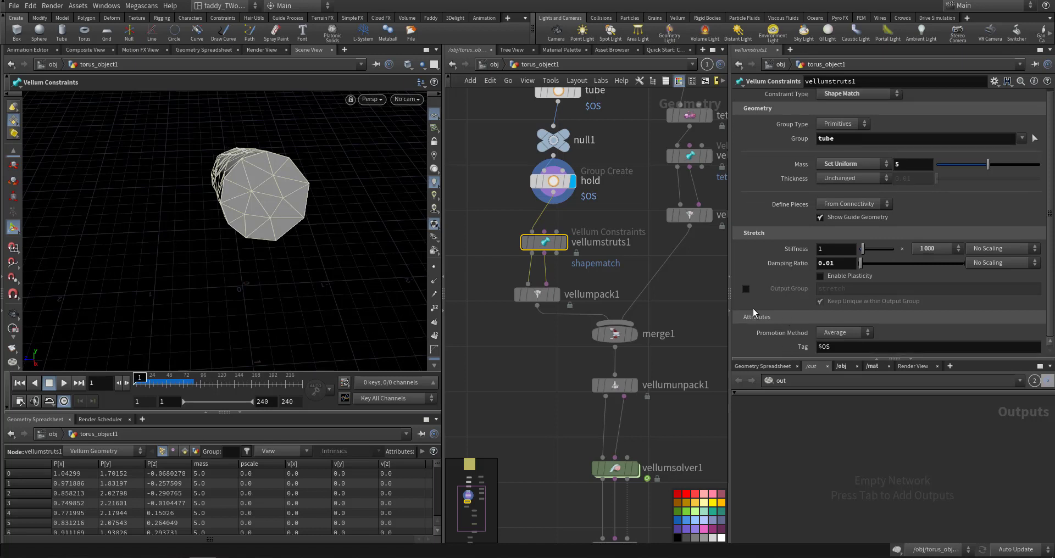
{"action": "left_click_drag", "start_coordinate": [537, 294], "coordinate": [537, 312]}
{"action": "key", "text": "Tab"}
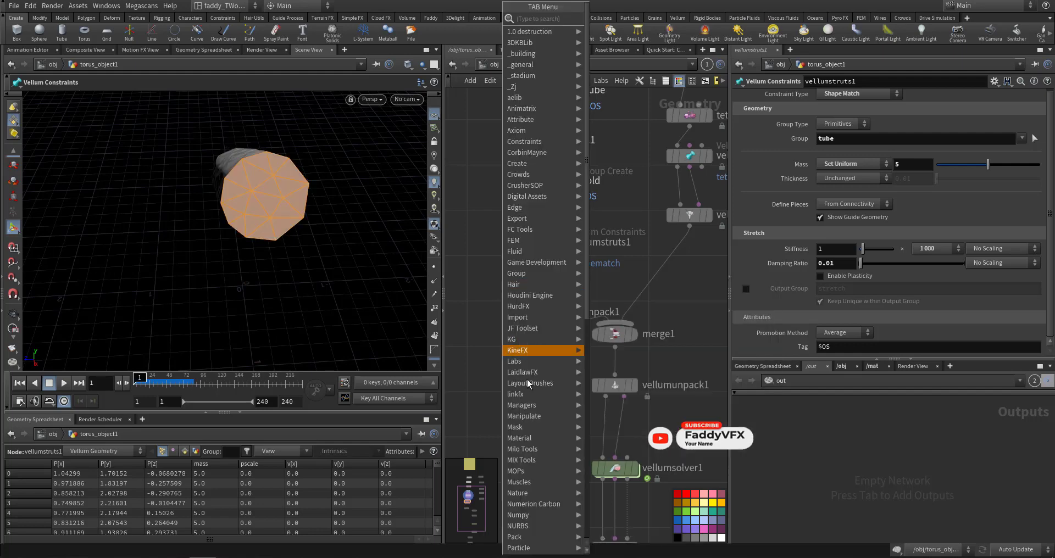
{"action": "mouse_move", "coordinate": [548, 441]}
{"action": "mouse_move", "coordinate": [546, 492]}
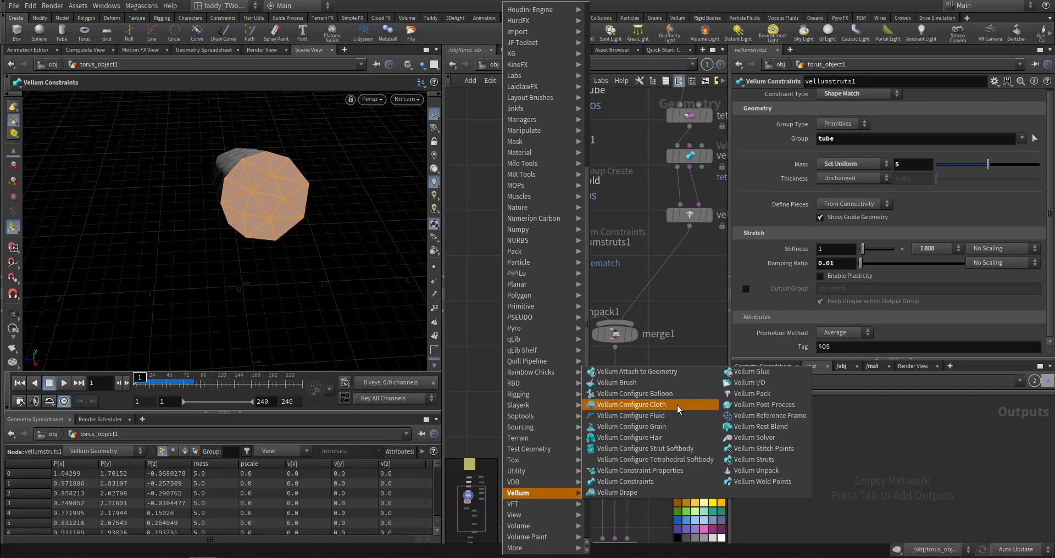
{"action": "left_click", "coordinate": [651, 482]}
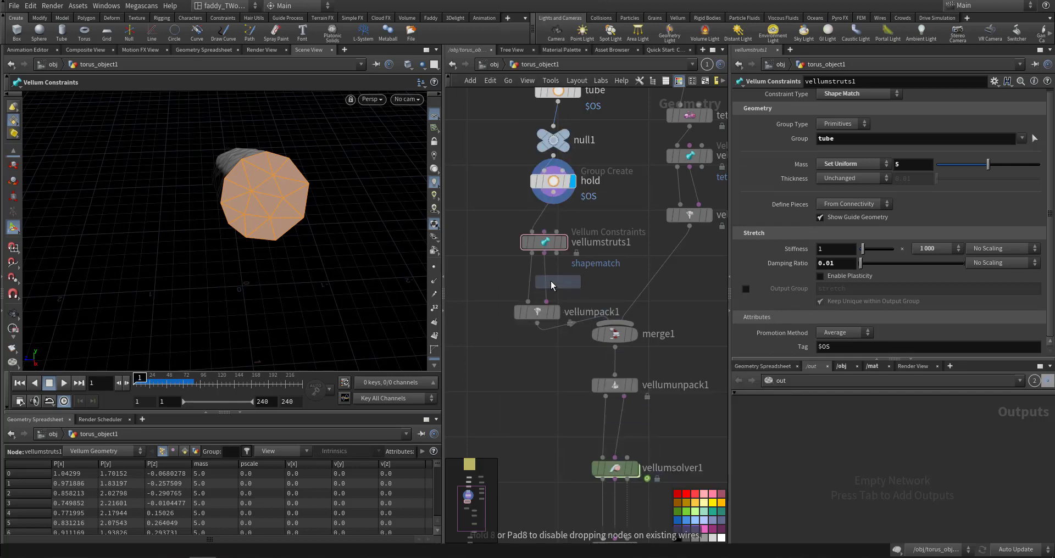
{"action": "left_click", "coordinate": [537, 283]}
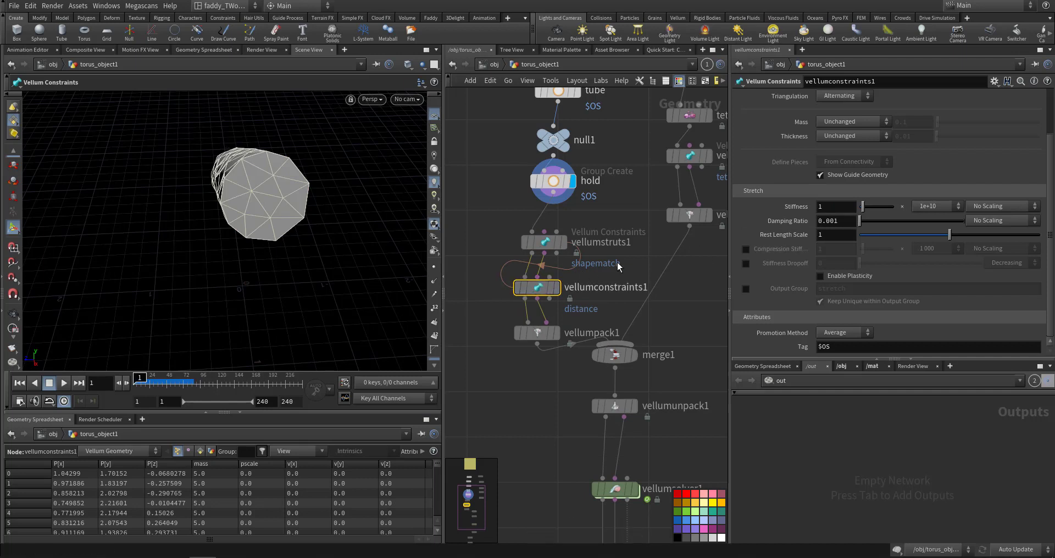
Step: Set the constraint type of vellumconstraints1 to Cloth and check its pin type options
{"action": "scroll", "coordinate": [777, 176], "scroll_direction": "up", "scroll_amount": 3}
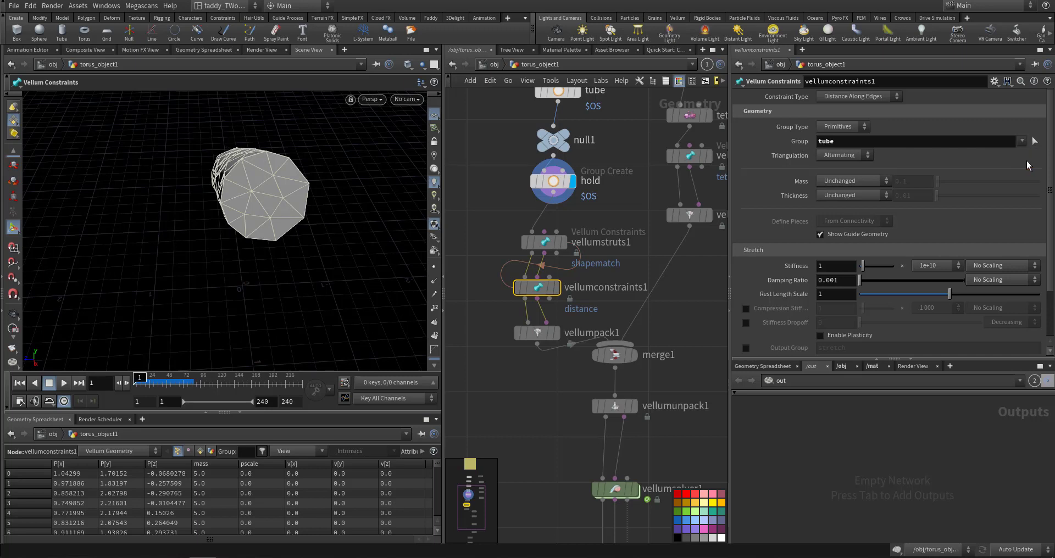
{"action": "scroll", "coordinate": [794, 257], "scroll_direction": "down", "scroll_amount": 3}
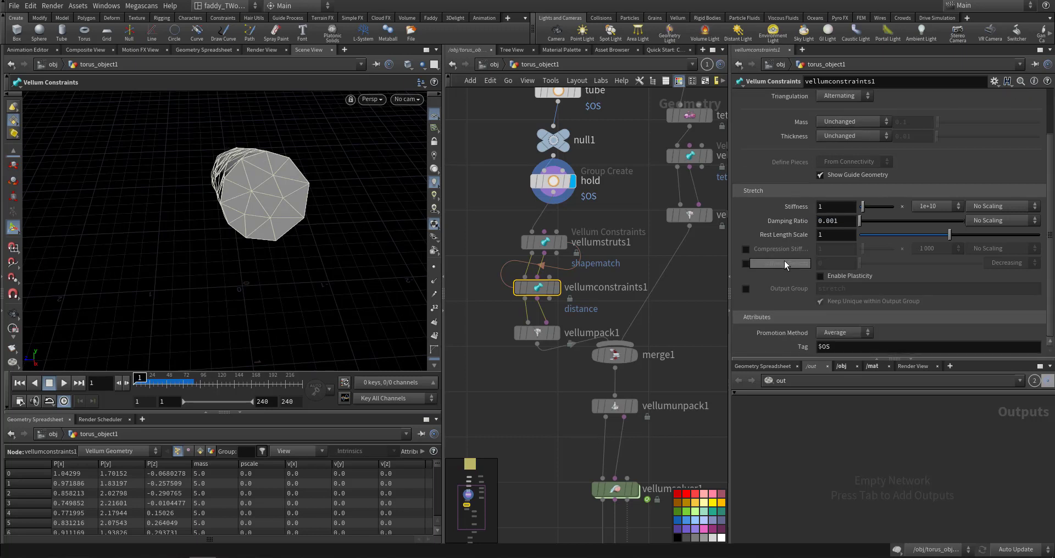
{"action": "scroll", "coordinate": [747, 276], "scroll_direction": "up", "scroll_amount": 3}
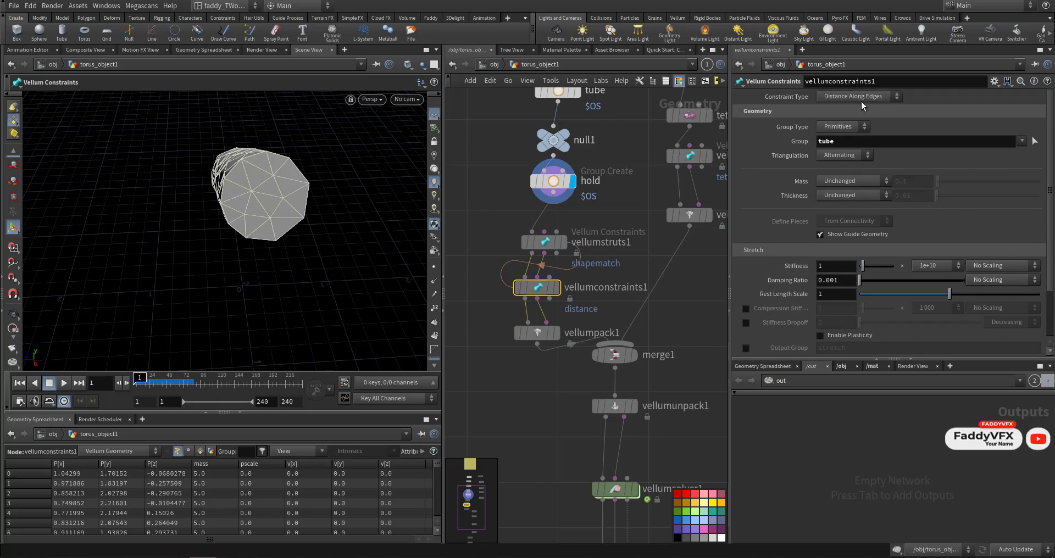
{"action": "left_click", "coordinate": [865, 99]}
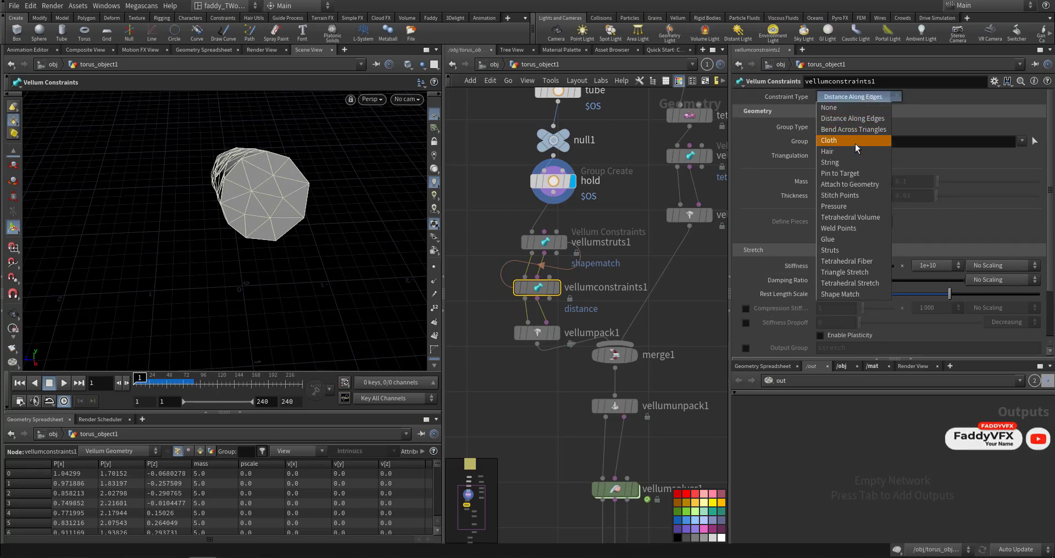
{"action": "left_click", "coordinate": [855, 143]}
{"action": "scroll", "coordinate": [773, 236], "scroll_direction": "down", "scroll_amount": 2}
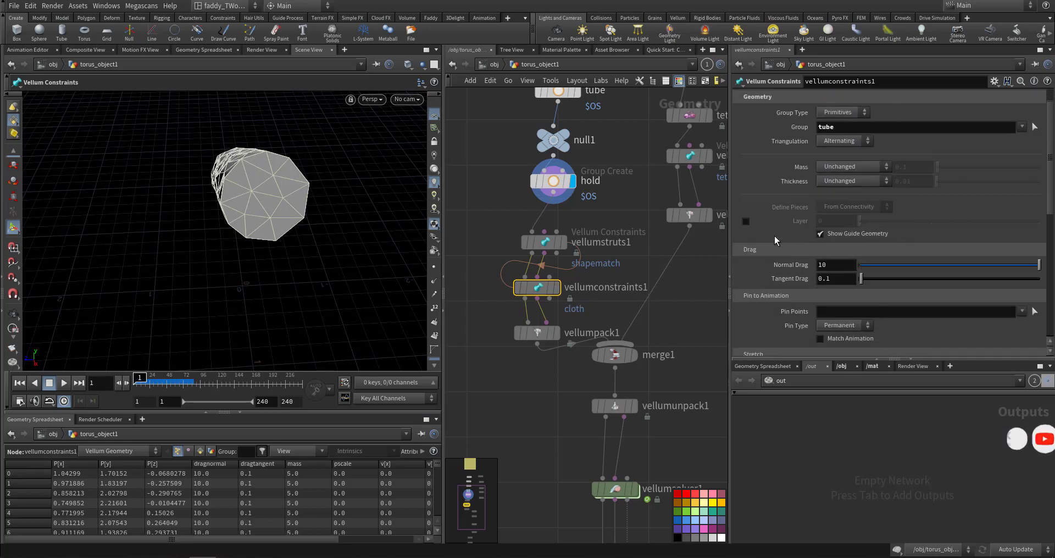
{"action": "scroll", "coordinate": [774, 241], "scroll_direction": "down", "scroll_amount": 3}
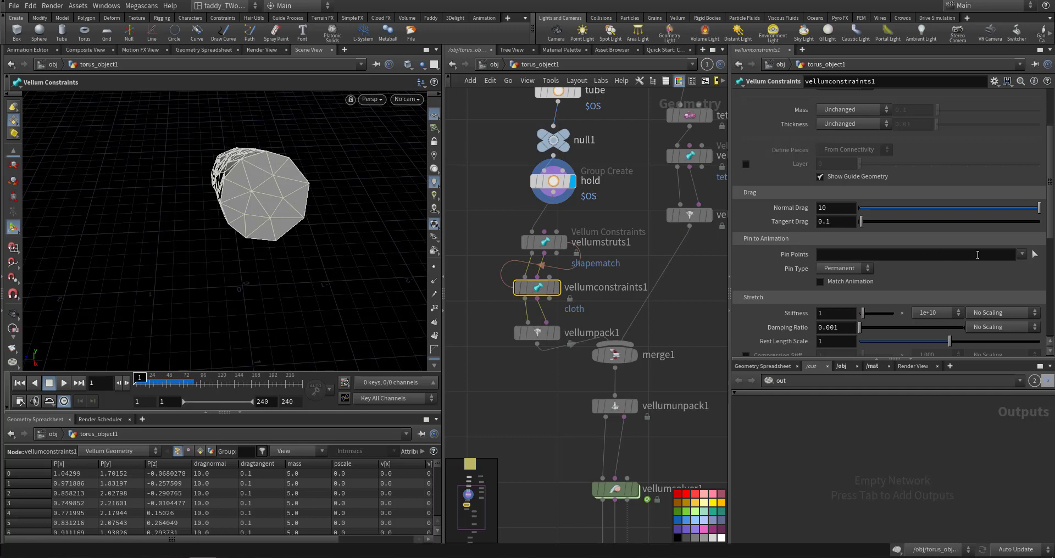
{"action": "left_click", "coordinate": [848, 268]}
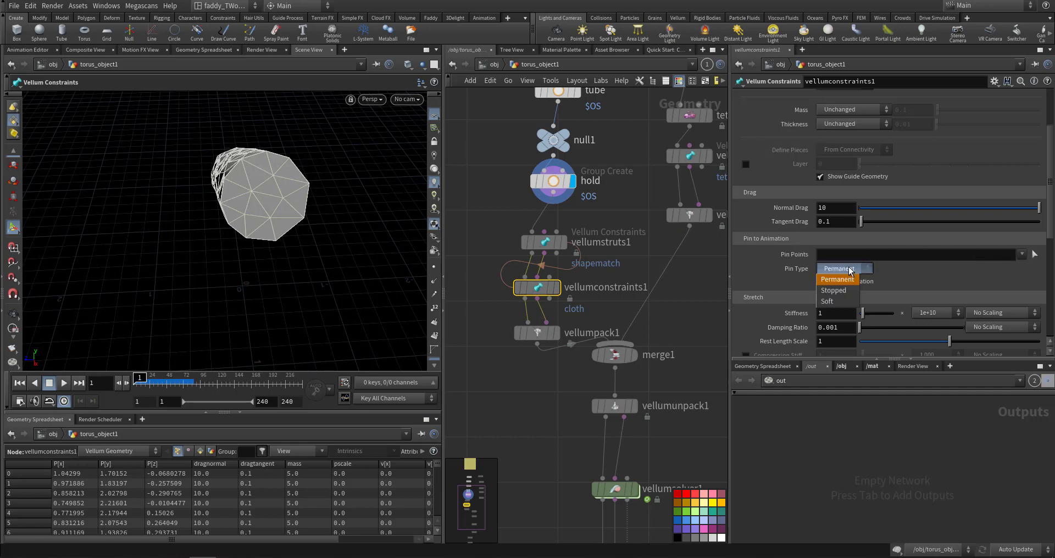
{"action": "left_click", "coordinate": [849, 269]}
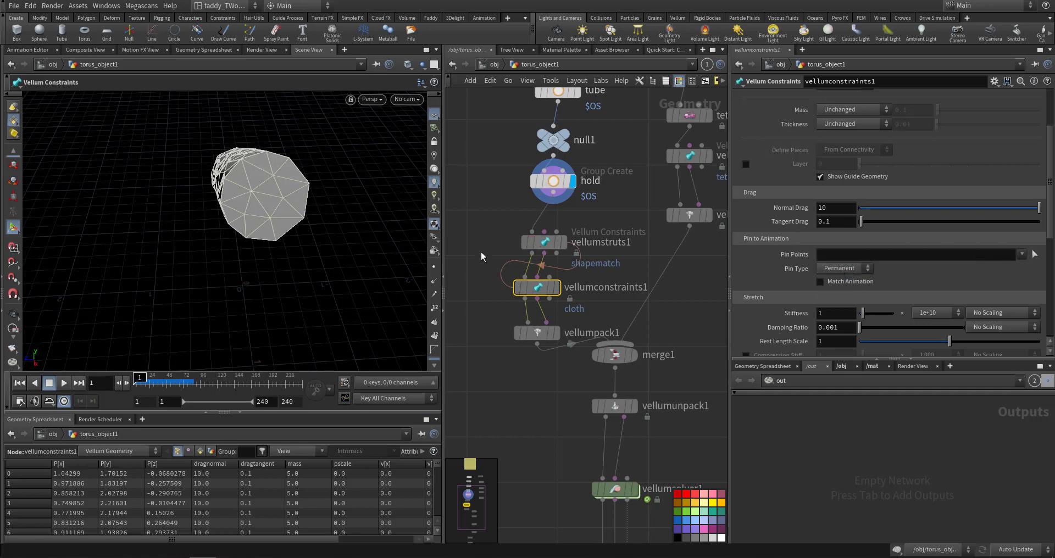
Step: Try Points as the hold node's group type and undo the change
{"action": "middle_click_drag", "start_coordinate": [499, 199], "coordinate": [505, 234]}
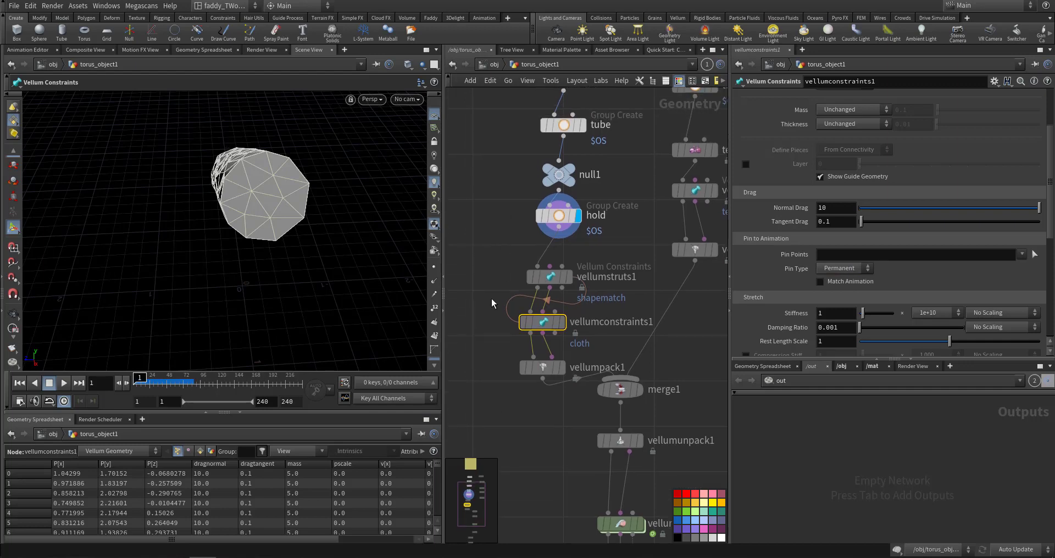
{"action": "middle_click_drag", "start_coordinate": [499, 283], "coordinate": [506, 329]}
{"action": "left_click_drag", "start_coordinate": [513, 249], "coordinate": [573, 281]}
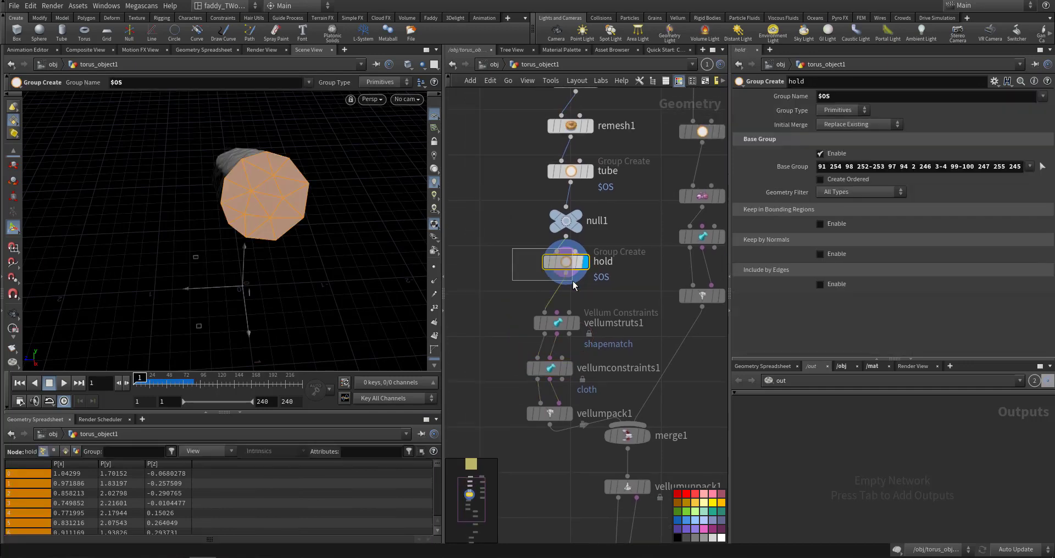
{"action": "left_click", "coordinate": [844, 133]}
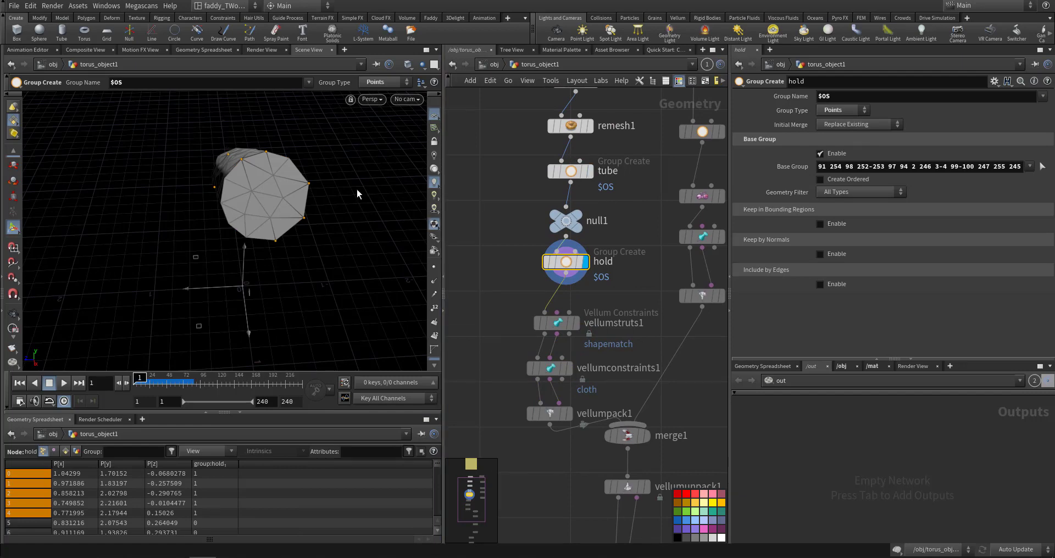
{"action": "left_click_drag", "start_coordinate": [357, 190], "coordinate": [331, 188], "text": "alt"}
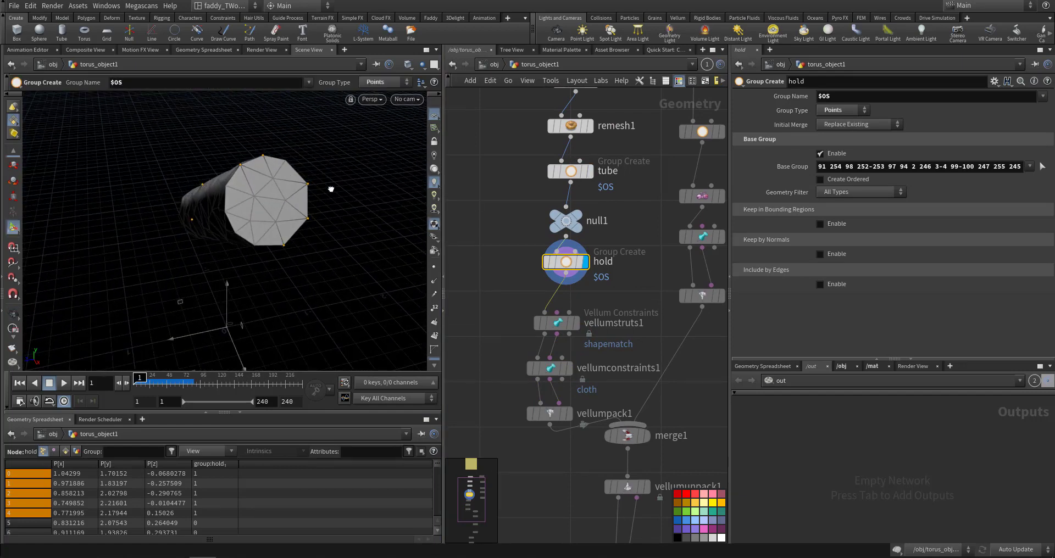
{"action": "key", "text": "ctrl+z"}
Step: Insert a Group Promote node between the hold group node and vellumstruts1
{"action": "key", "text": "Tab"}
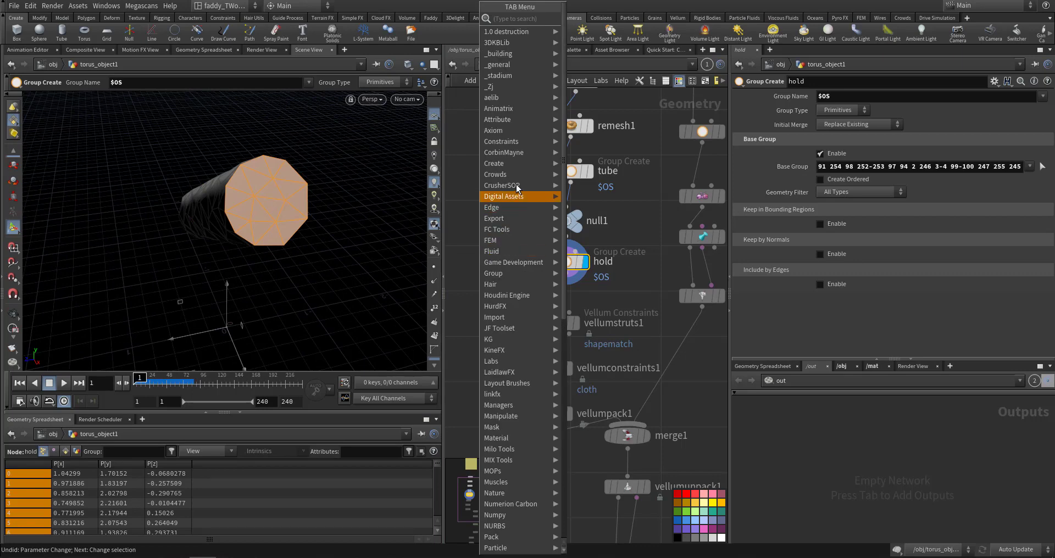
{"action": "mouse_move", "coordinate": [517, 185]}
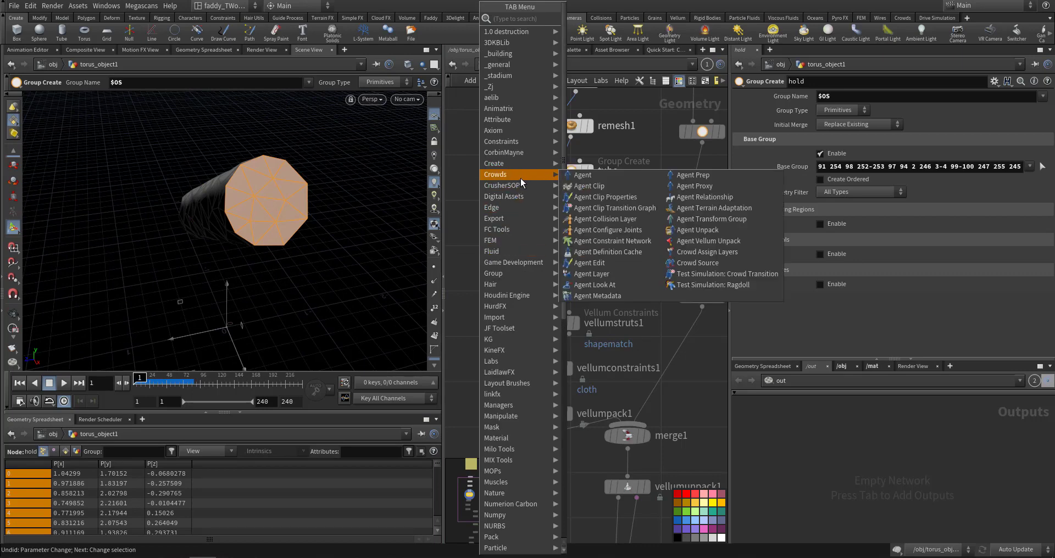
{"action": "mouse_move", "coordinate": [505, 276]}
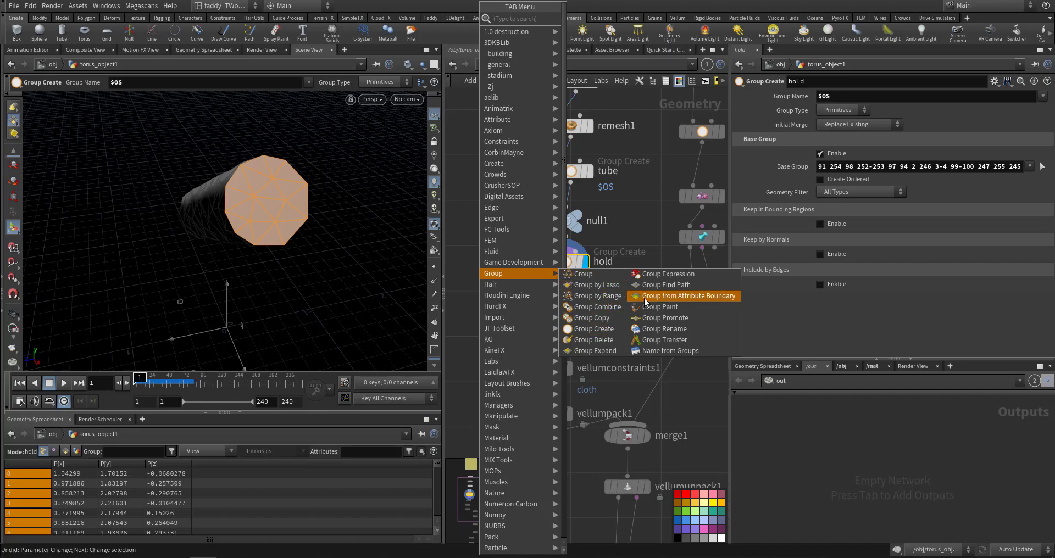
{"action": "left_click", "coordinate": [681, 320]}
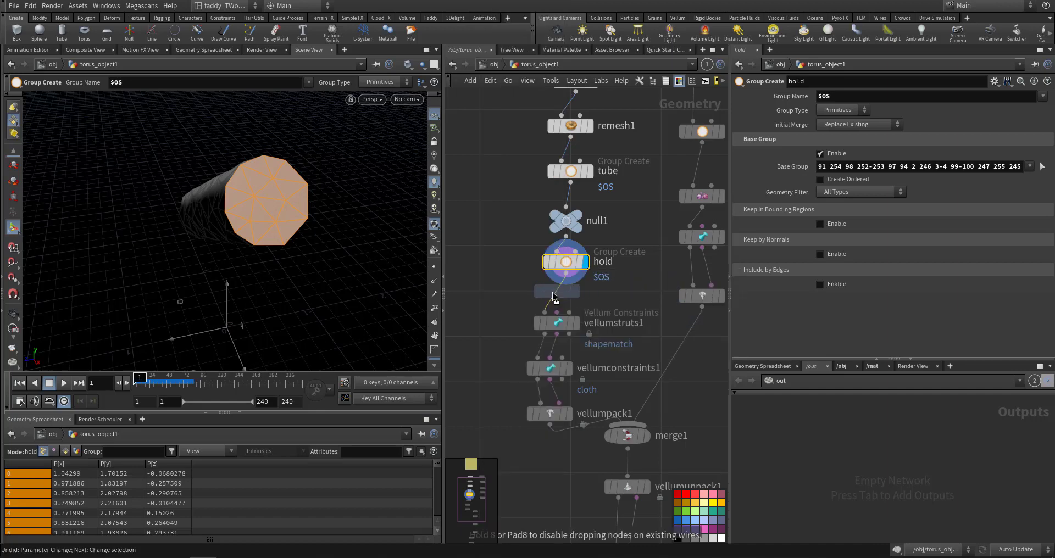
{"action": "left_click", "coordinate": [549, 310]}
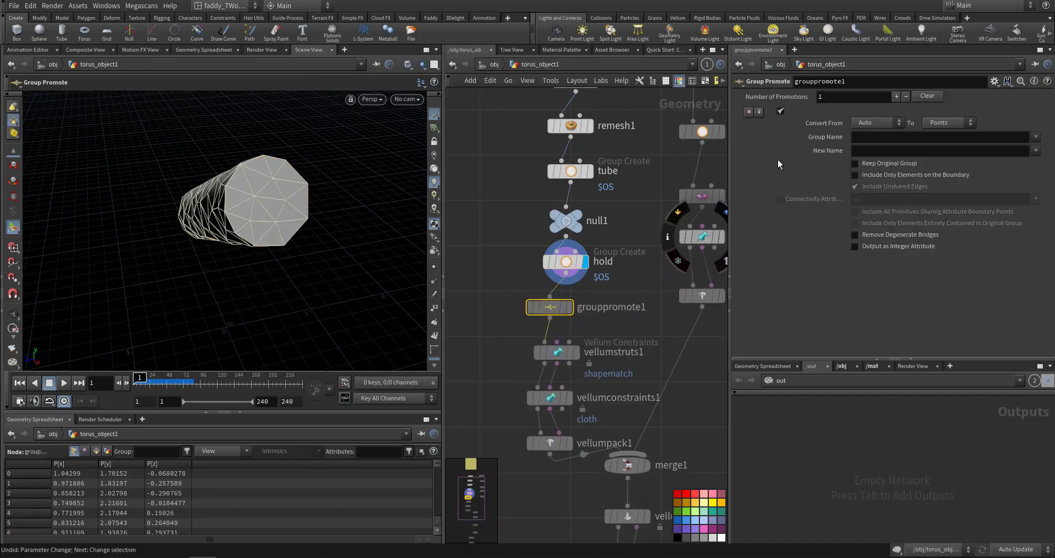
Step: Display grouppromote1 and set it to promote the hold group to Points
{"action": "left_click", "coordinate": [566, 261]}
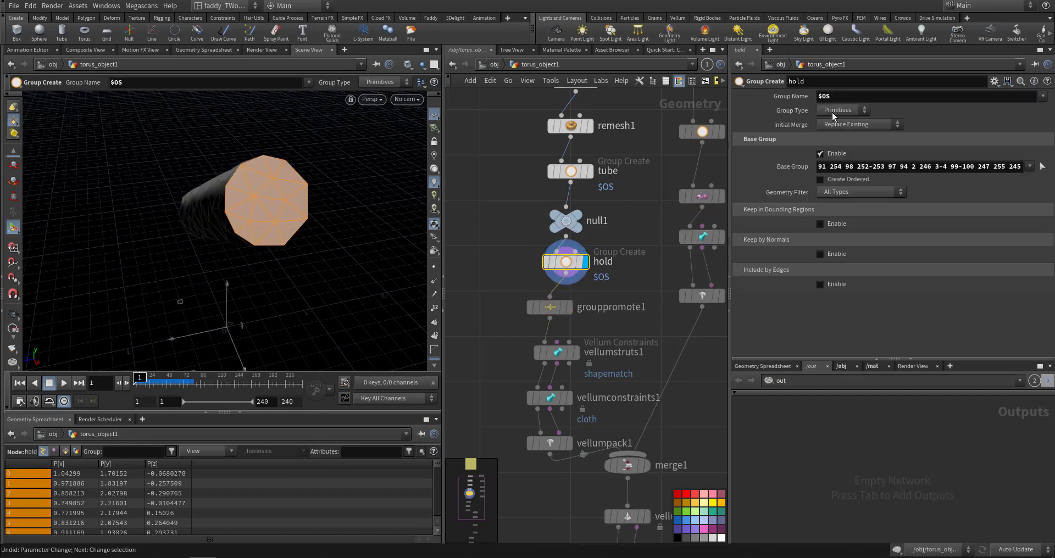
{"action": "left_click", "coordinate": [566, 308]}
{"action": "left_click", "coordinate": [541, 306]}
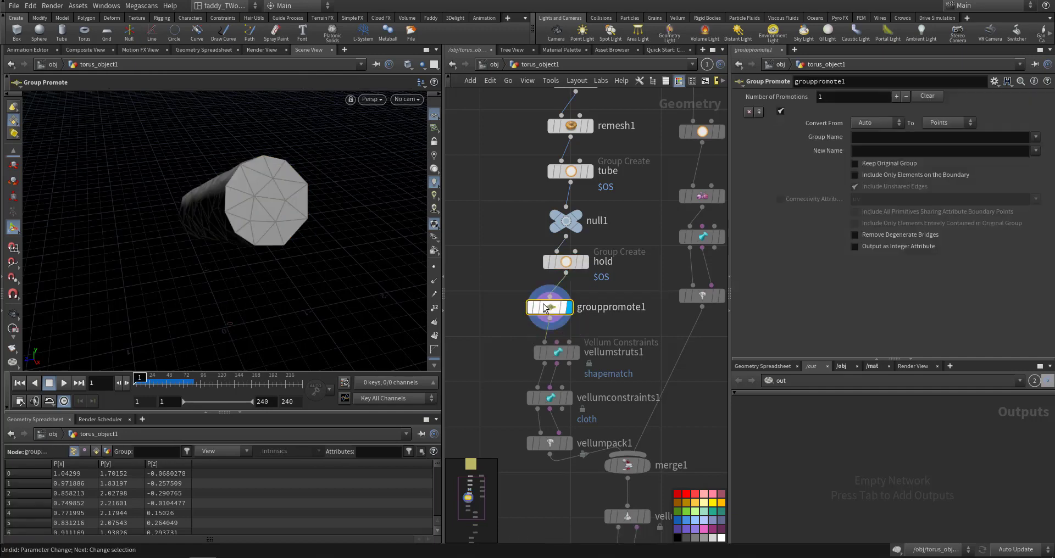
{"action": "left_click", "coordinate": [1036, 138]}
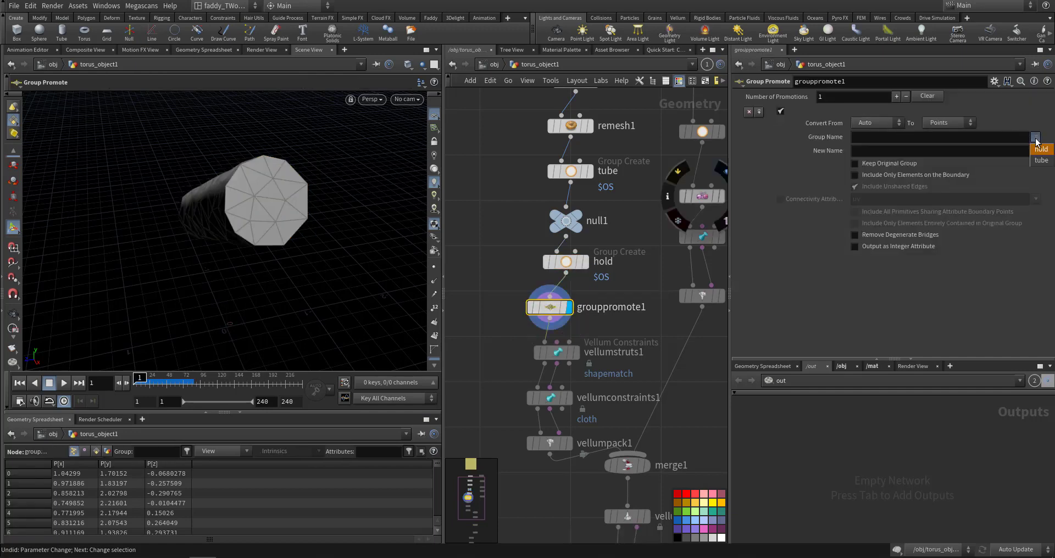
{"action": "left_click", "coordinate": [1041, 151]}
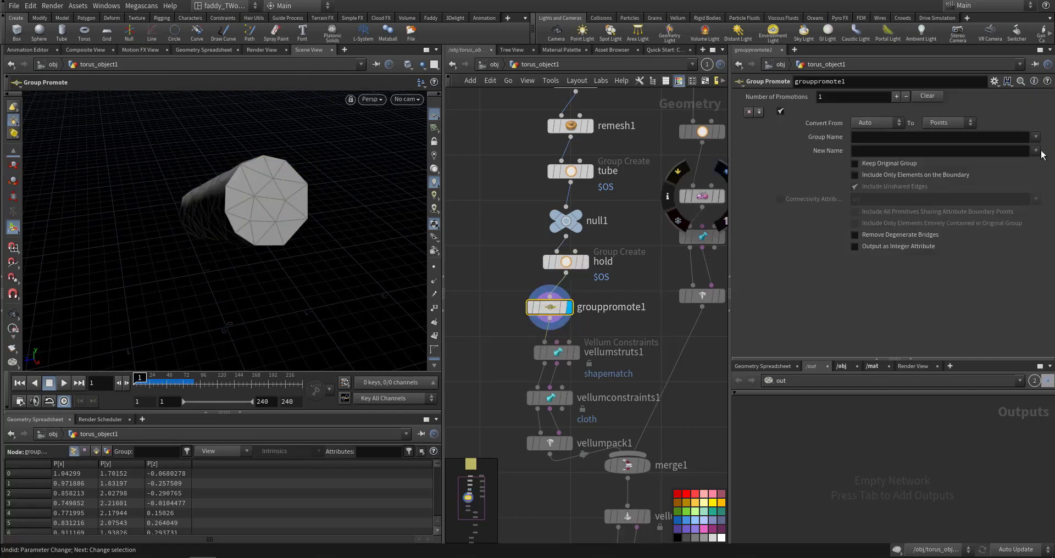
{"action": "left_click", "coordinate": [944, 124]}
{"action": "left_click", "coordinate": [941, 139]}
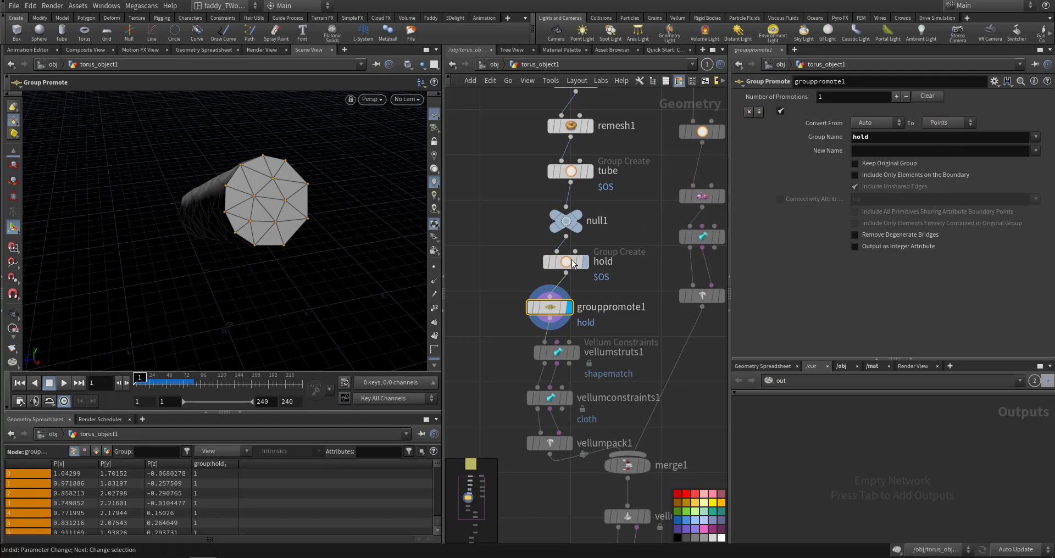
{"action": "left_click_drag", "start_coordinate": [260, 237], "coordinate": [290, 233], "text": "alt"}
Step: Set the pin points of vellumconstraints1 to the hold group, with Permanent as the pin type
{"action": "middle_click_drag", "start_coordinate": [502, 309], "coordinate": [488, 294]}
{"action": "left_click", "coordinate": [527, 318]}
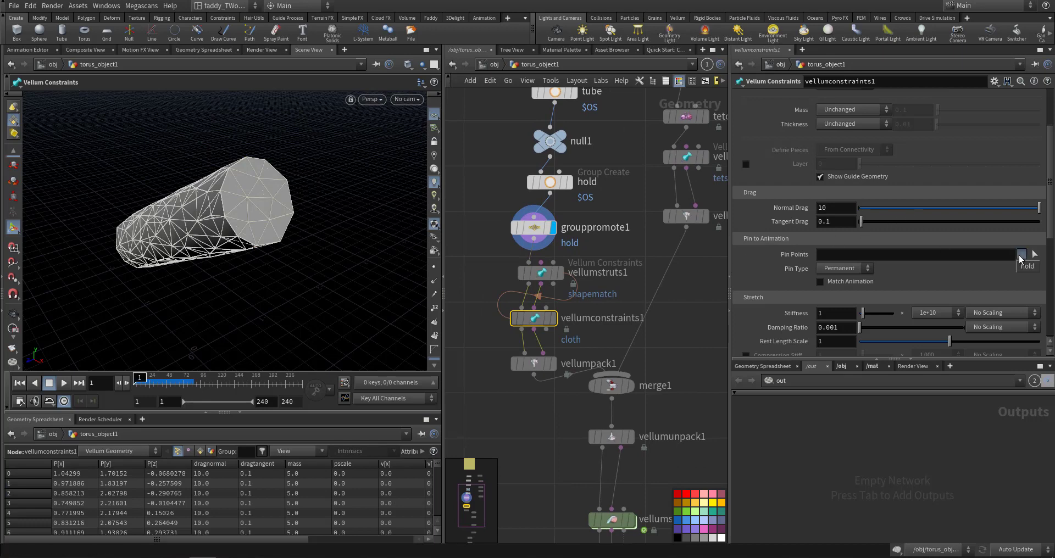
{"action": "left_click", "coordinate": [1019, 268]}
{"action": "left_click", "coordinate": [850, 276]}
{"action": "left_click", "coordinate": [850, 277]}
Step: Display color2, play the simulation to check the pinned tube, and return to the first frame
{"action": "middle_click_drag", "start_coordinate": [657, 308], "coordinate": [631, 248]}
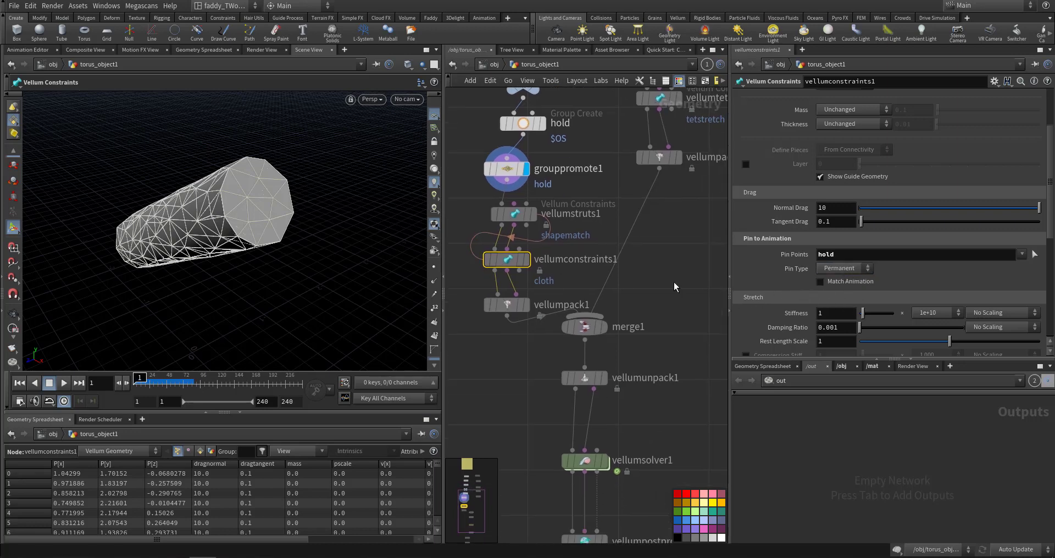
{"action": "middle_click_drag", "start_coordinate": [662, 410], "coordinate": [650, 381]}
{"action": "middle_click_drag", "start_coordinate": [670, 412], "coordinate": [679, 290]}
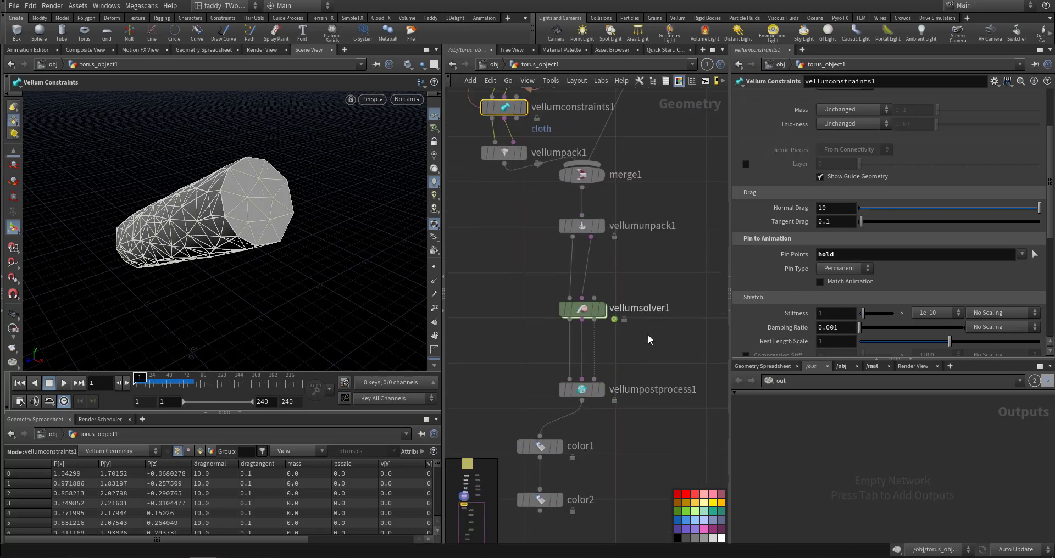
{"action": "left_click", "coordinate": [558, 500]}
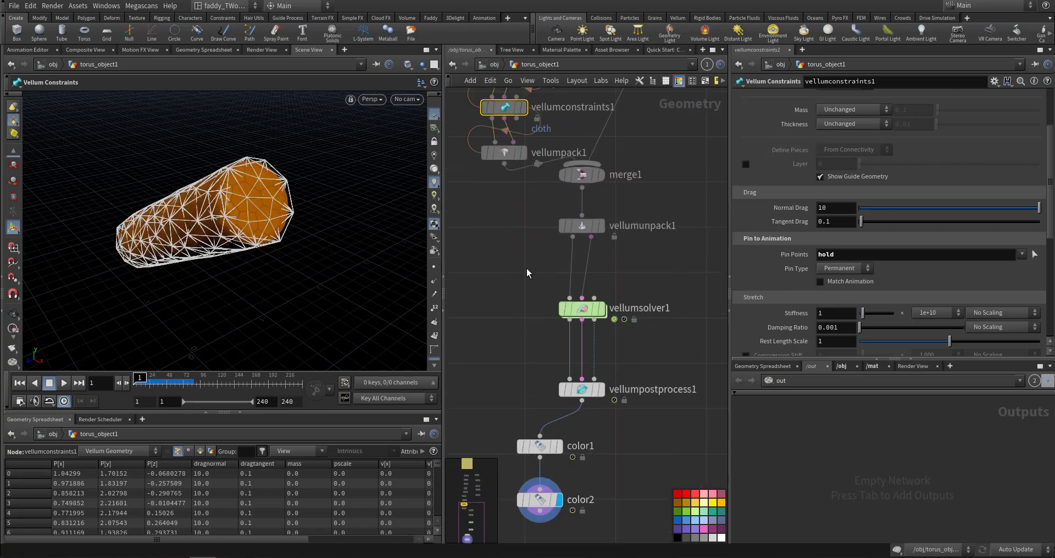
{"action": "left_click", "coordinate": [502, 298]}
{"action": "scroll", "coordinate": [325, 271], "scroll_direction": "down", "scroll_amount": 5}
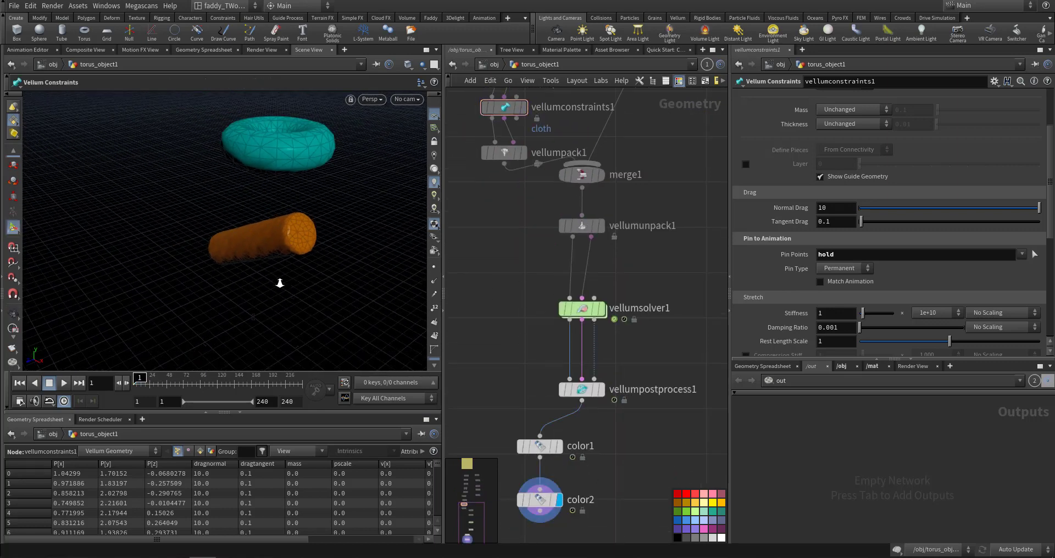
{"action": "key", "text": "Up"}
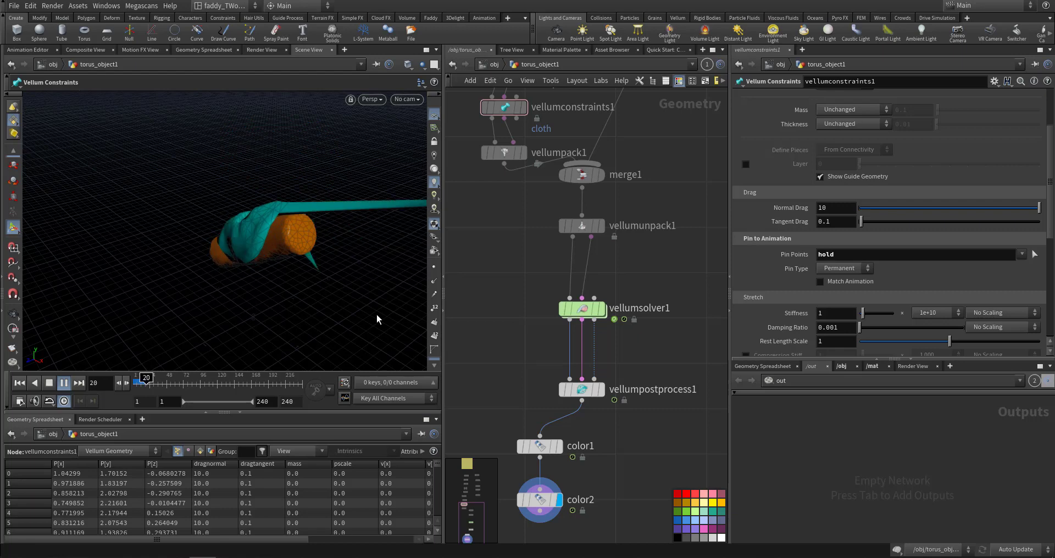
{"action": "key", "text": "ctrl+Up"}
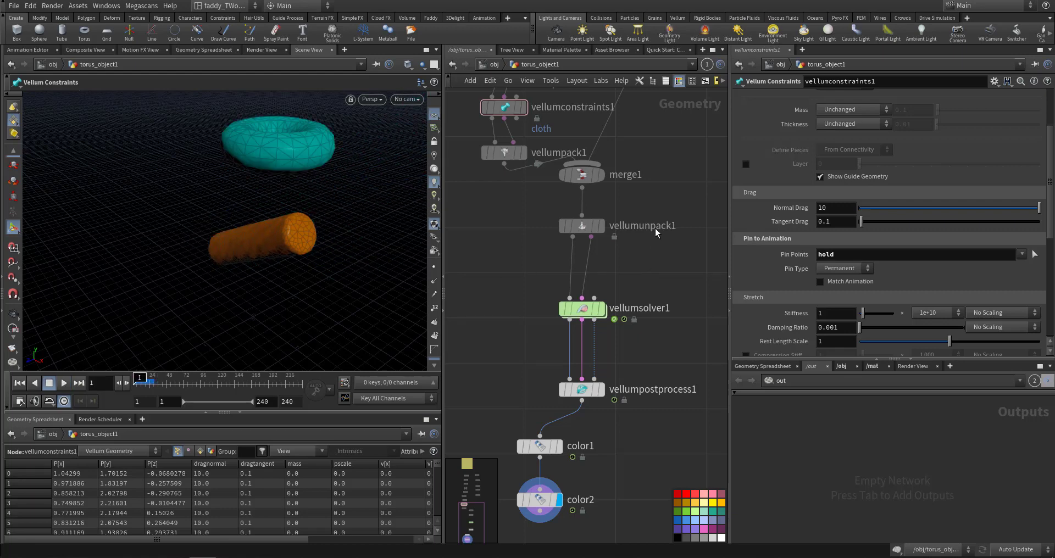
Step: Shift torus1 along X to a center of about 0.1, play the simulation, and return to the first frame
{"action": "middle_click_drag", "start_coordinate": [655, 233], "coordinate": [597, 466]}
{"action": "scroll", "coordinate": [627, 377], "scroll_direction": "down", "scroll_amount": 5}
{"action": "middle_click_drag", "start_coordinate": [636, 370], "coordinate": [637, 426]}
{"action": "left_click", "coordinate": [600, 226]}
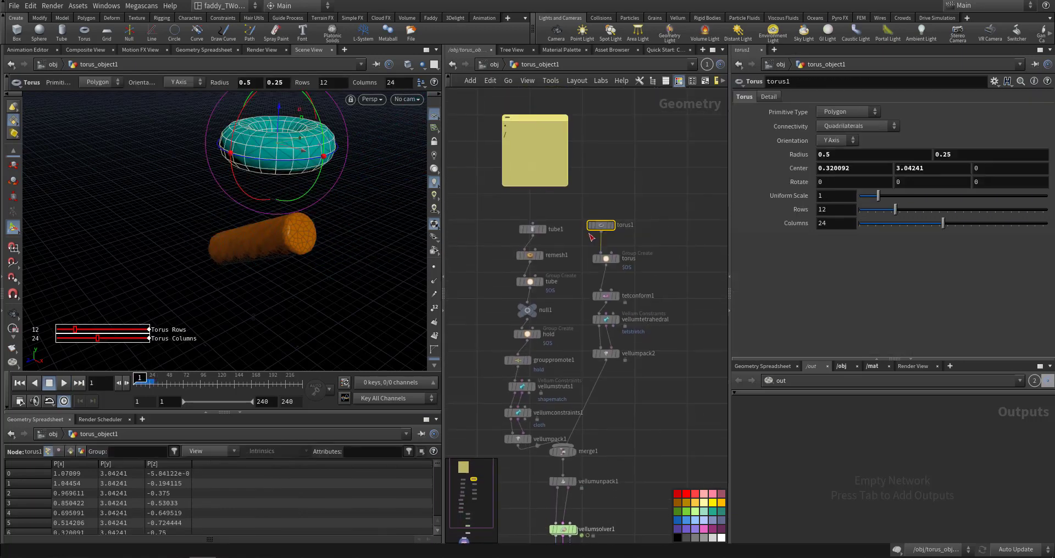
{"action": "left_click_drag", "start_coordinate": [303, 151], "coordinate": [290, 148]}
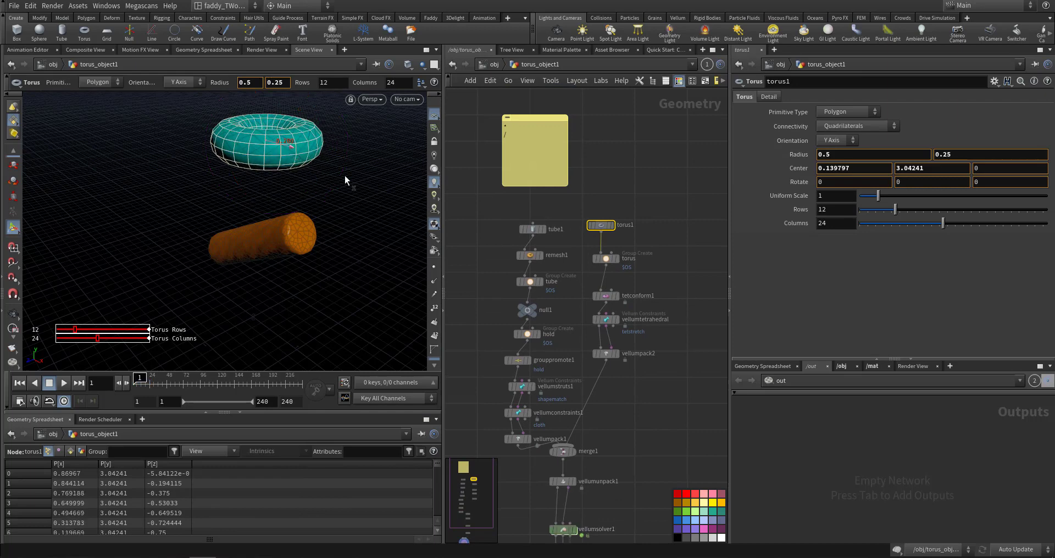
{"action": "left_click_drag", "start_coordinate": [418, 244], "coordinate": [379, 242], "text": "alt"}
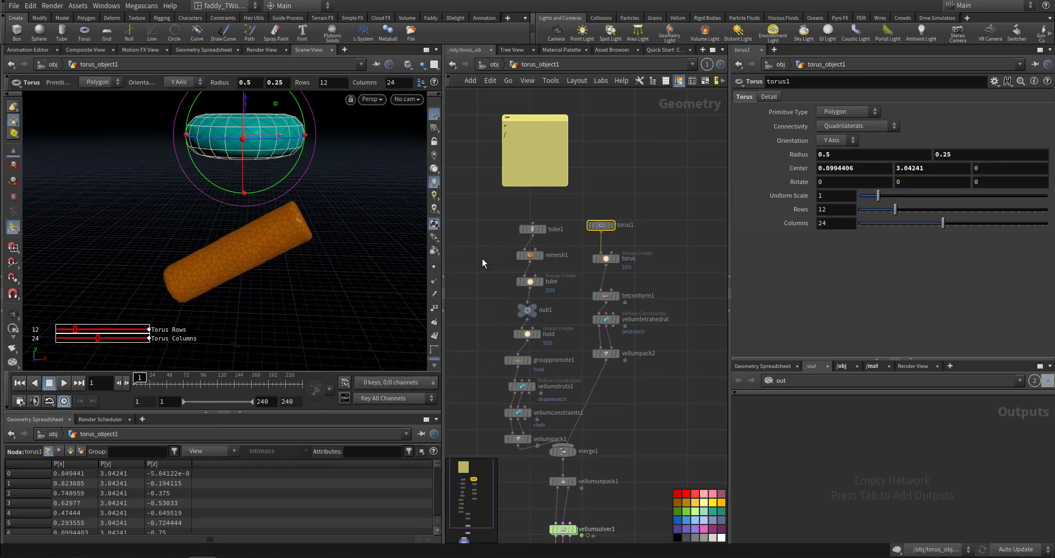
{"action": "key", "text": "Up"}
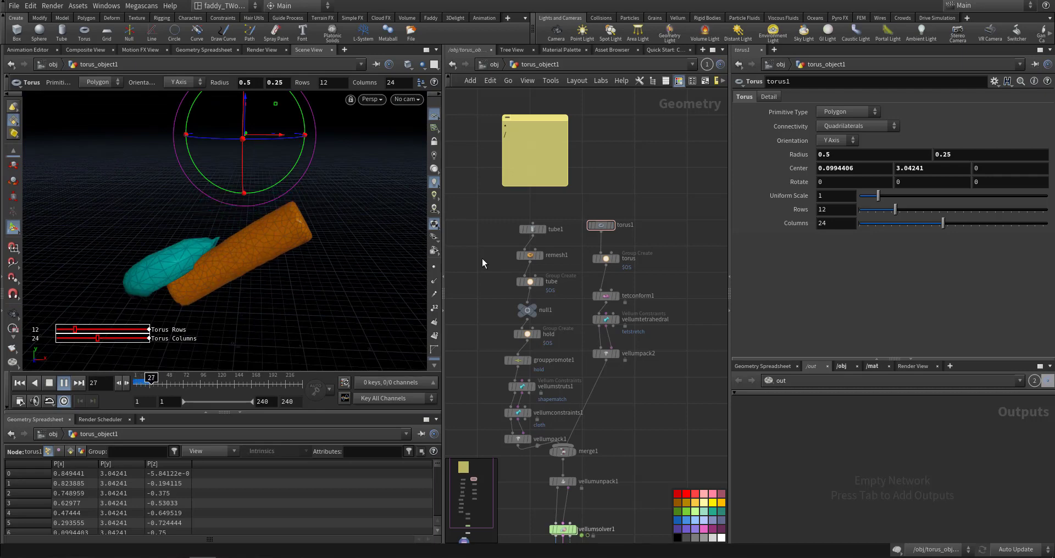
{"action": "key", "text": "ctrl+Up"}
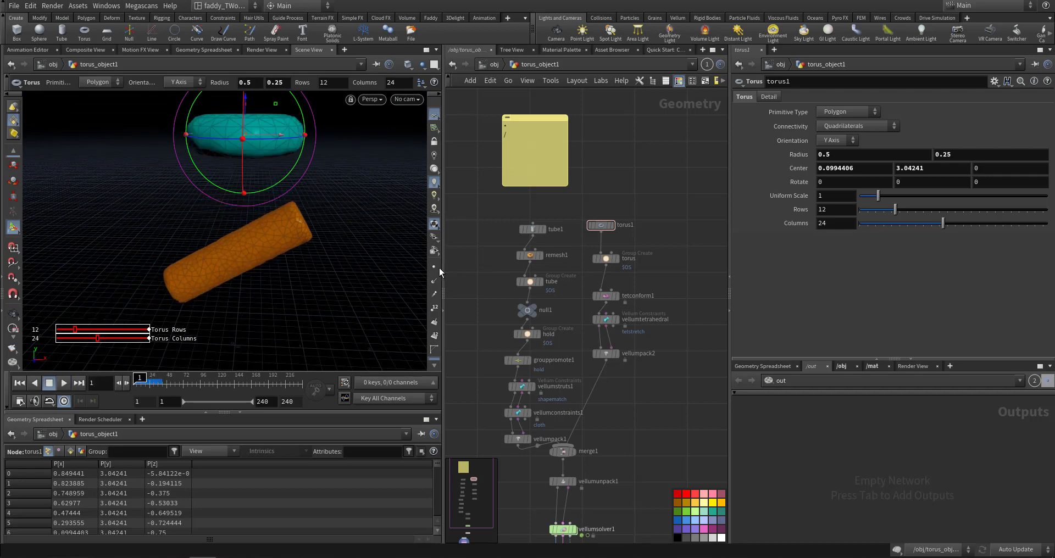
Step: Set the pin type of vellumconstraints1 to Stopped, play the simulation, and return to the first frame
{"action": "middle_click_drag", "start_coordinate": [486, 329], "coordinate": [497, 284]}
{"action": "scroll", "coordinate": [497, 284], "scroll_direction": "up", "scroll_amount": 2}
{"action": "middle_click_drag", "start_coordinate": [512, 379], "coordinate": [508, 327]}
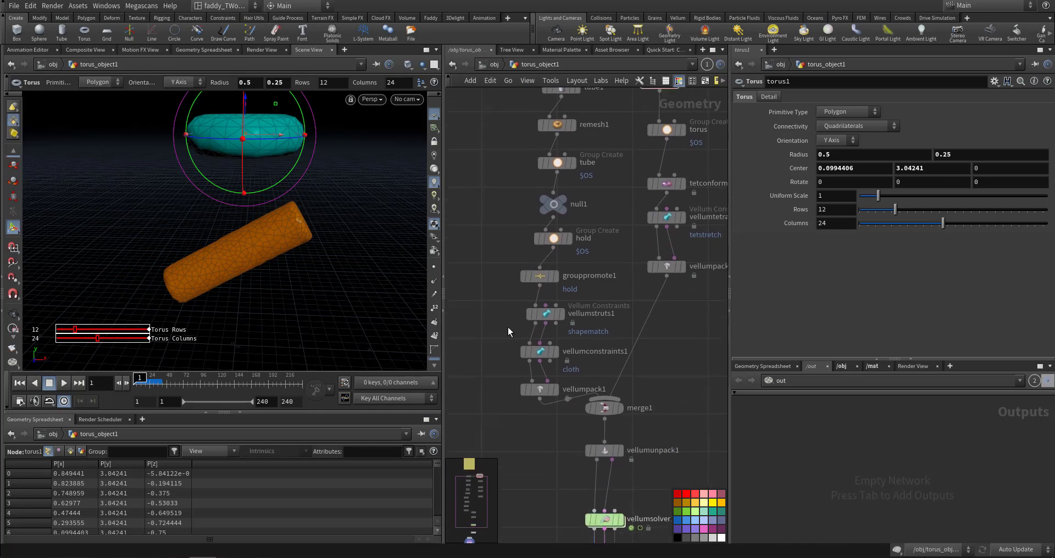
{"action": "left_click", "coordinate": [532, 353]}
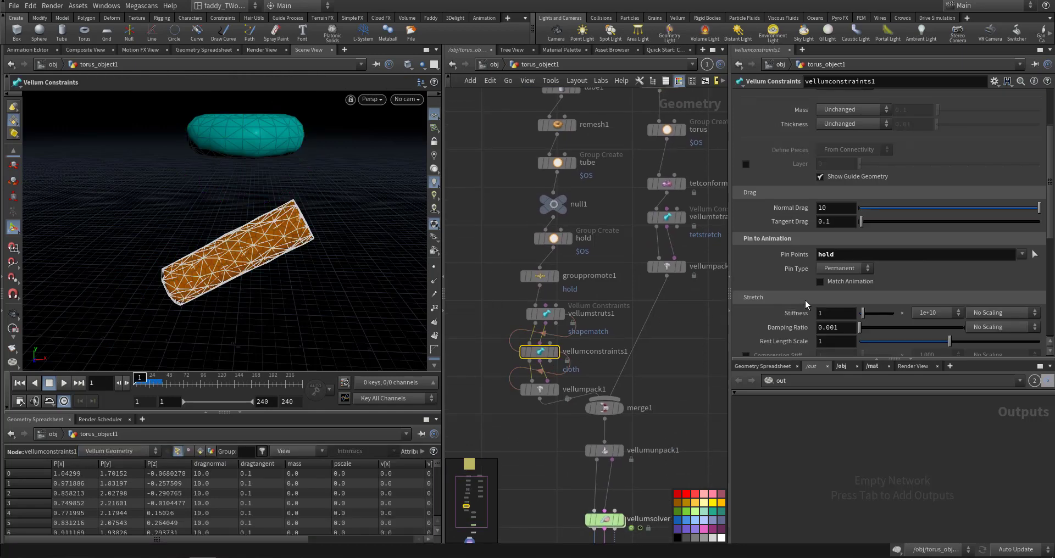
{"action": "left_click", "coordinate": [854, 270]}
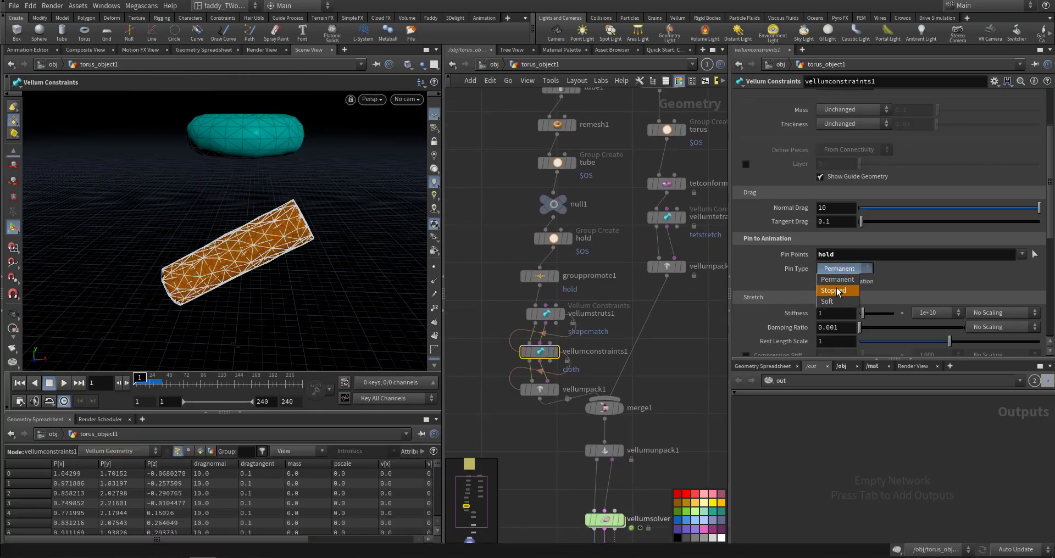
{"action": "left_click", "coordinate": [840, 284]}
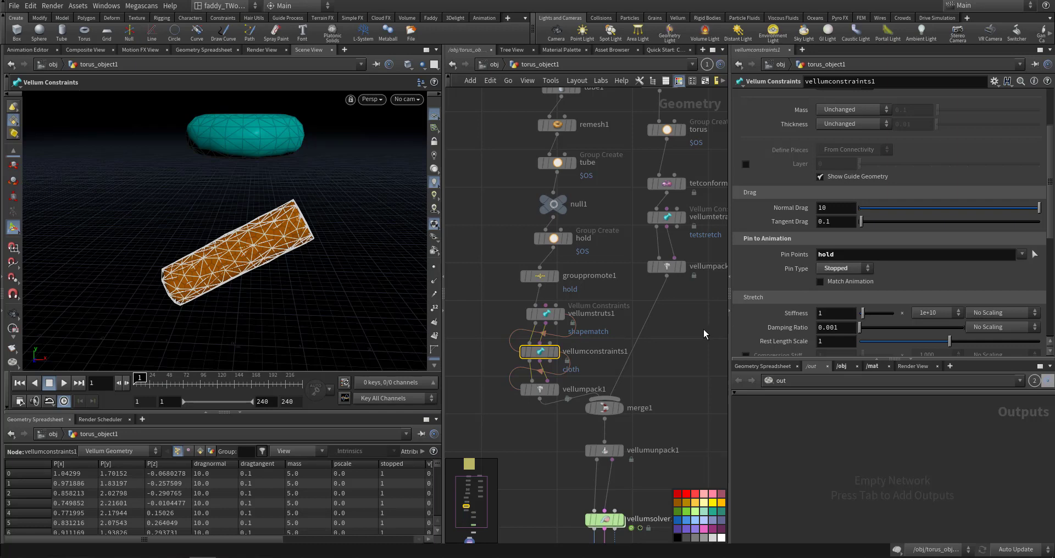
{"action": "left_click", "coordinate": [704, 330]}
{"action": "key", "text": "Up"}
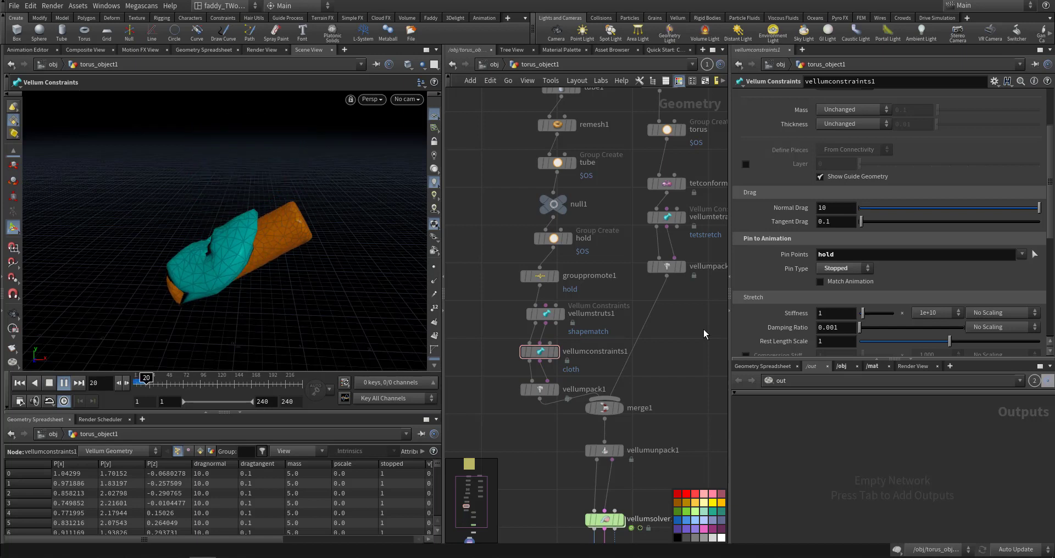
{"action": "key", "text": "ctrl+Up"}
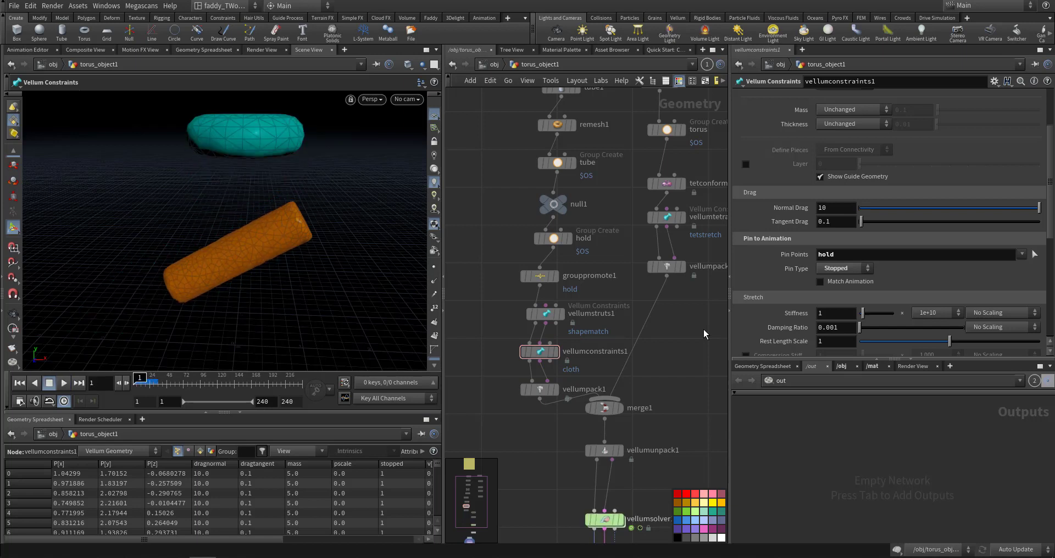
Step: Set the pin type of vellumconstraints1 to Soft, play the simulation, and return to the first frame
{"action": "left_click", "coordinate": [839, 268]}
{"action": "left_click", "coordinate": [830, 301]}
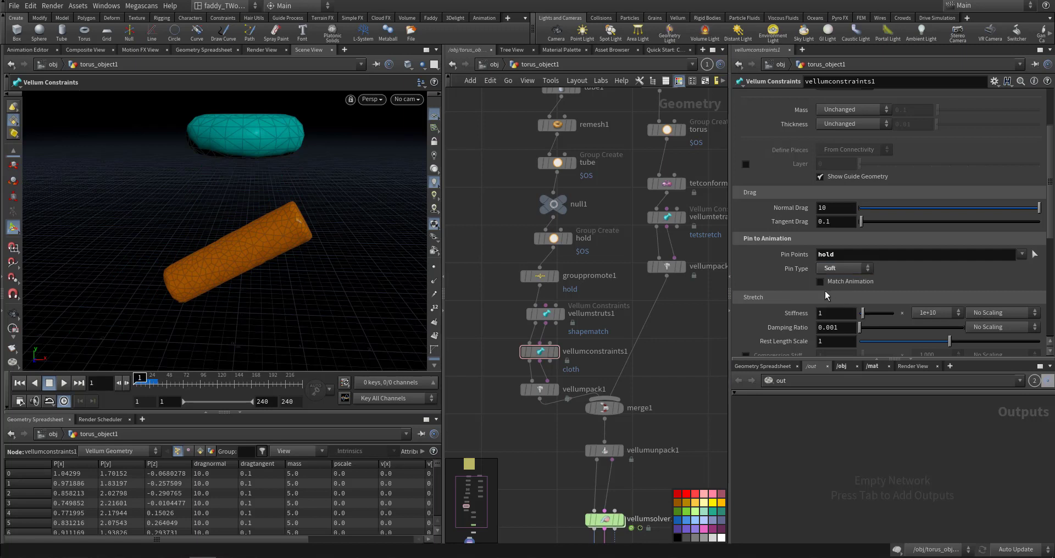
{"action": "key", "text": "Up"}
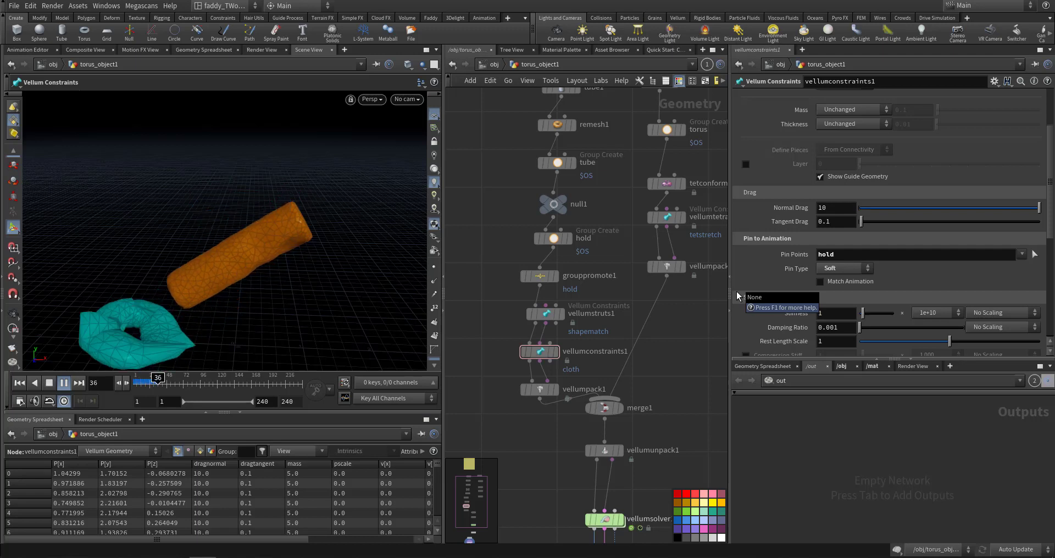
{"action": "key", "text": "ctrl+Up"}
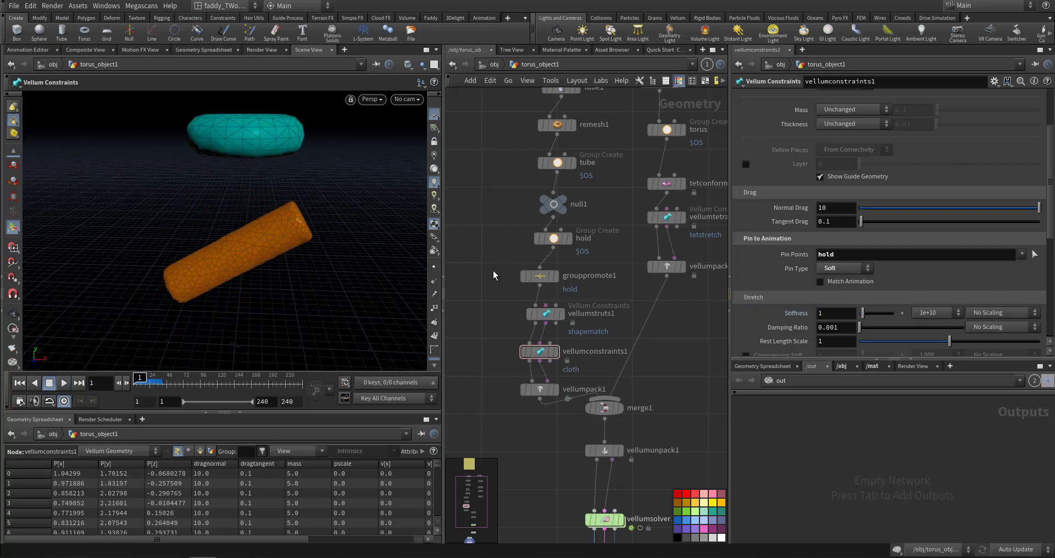
{"action": "left_click", "coordinate": [553, 238]}
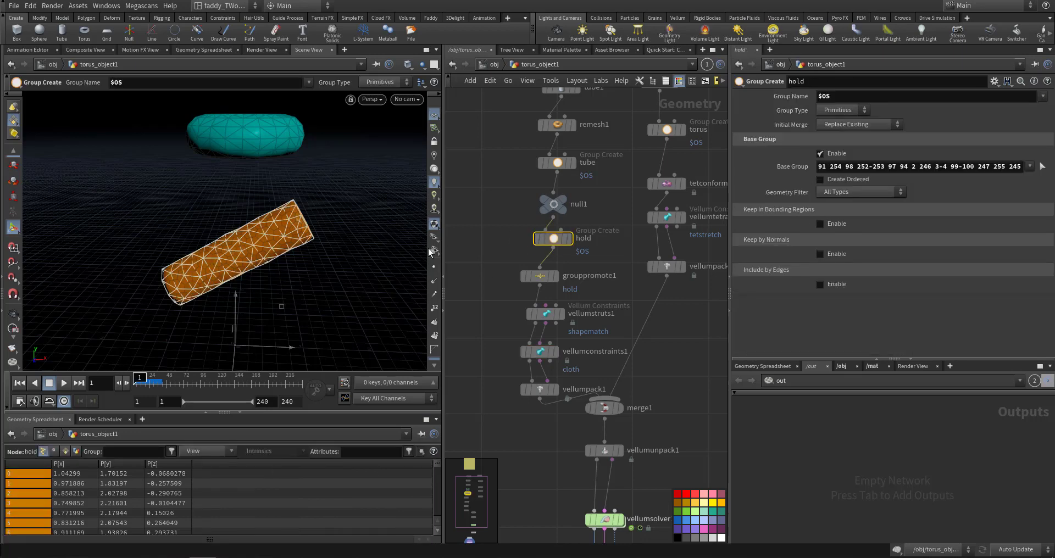
{"action": "key", "text": "Escape"}
{"action": "left_click_drag", "start_coordinate": [324, 251], "coordinate": [249, 263]}
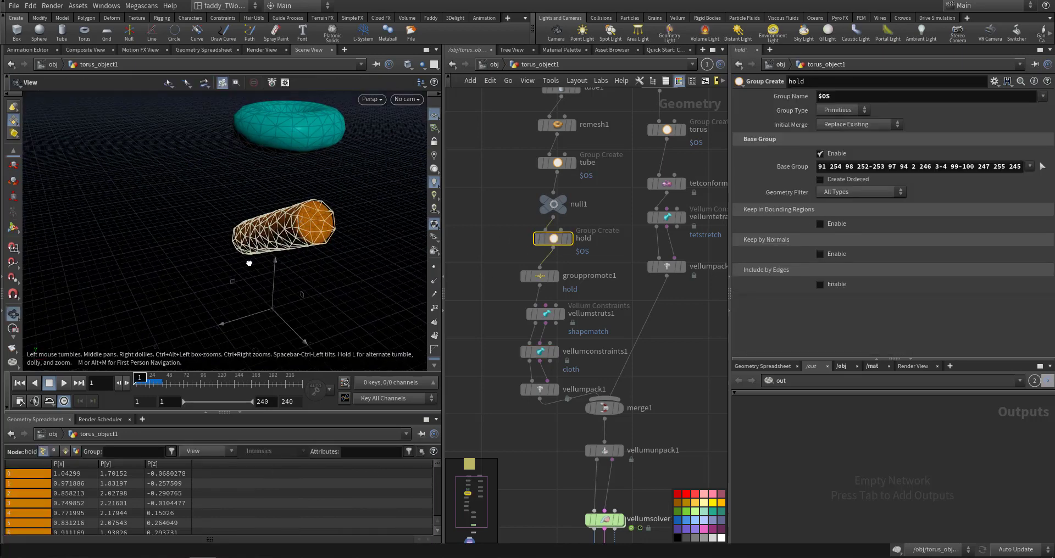
{"action": "left_click", "coordinate": [570, 239]}
{"action": "right_click_drag", "start_coordinate": [294, 232], "coordinate": [349, 218], "text": "alt"}
{"action": "left_click_drag", "start_coordinate": [349, 219], "coordinate": [374, 211]}
{"action": "key", "text": "Return"}
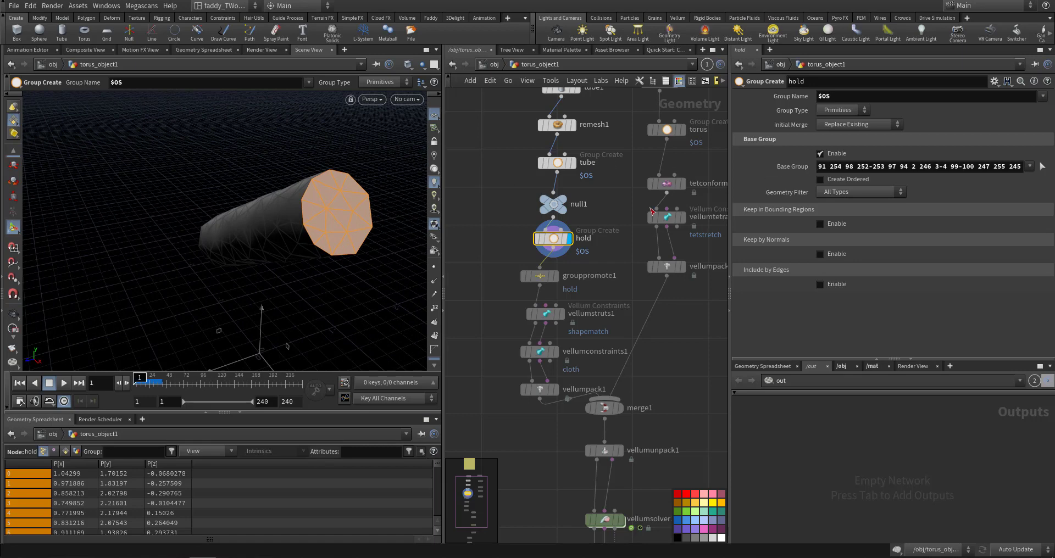
{"action": "left_click", "coordinate": [1042, 167]}
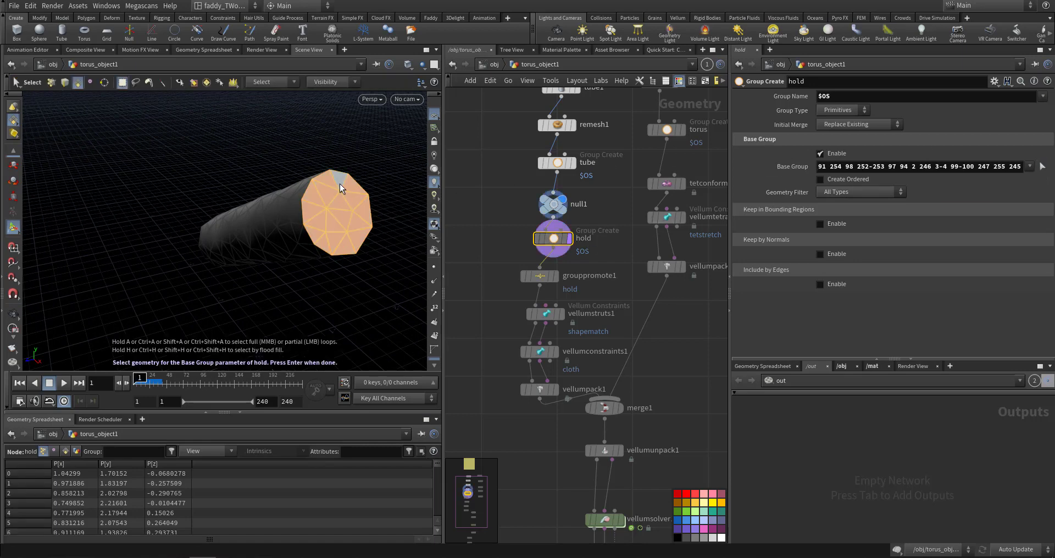
{"action": "left_click", "coordinate": [355, 242]}
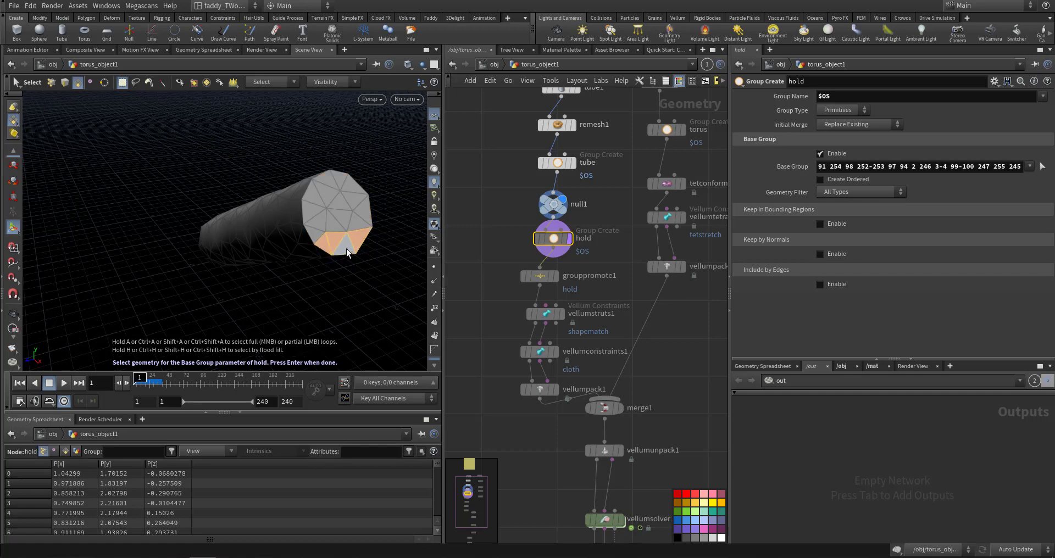
{"action": "key", "text": "Return"}
Step: Display color2, play the simulation to check the tube held by the smaller group, and return to the first frame
{"action": "left_click", "coordinate": [556, 276]}
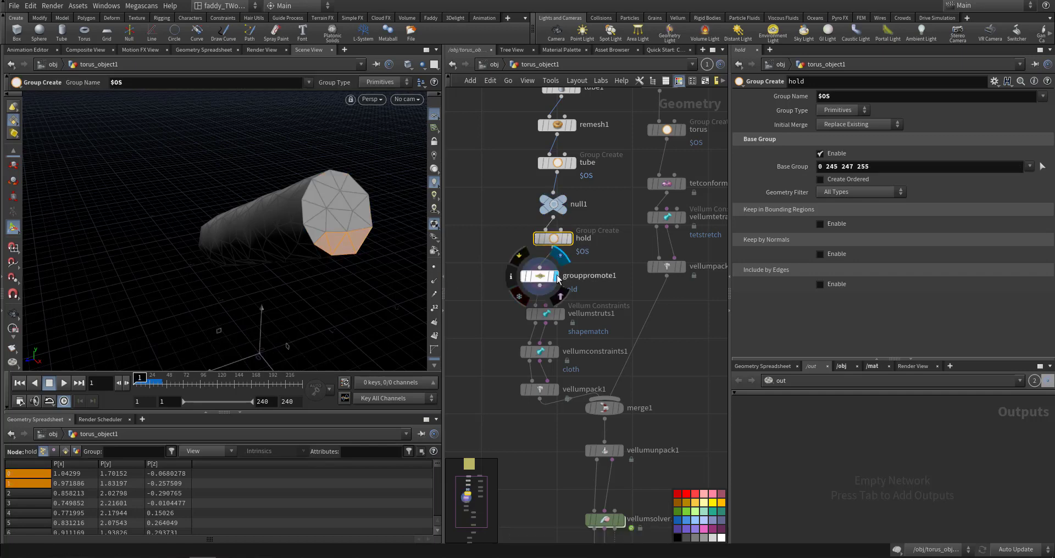
{"action": "middle_click_drag", "start_coordinate": [527, 424], "coordinate": [493, 257]}
{"action": "middle_click_drag", "start_coordinate": [635, 465], "coordinate": [666, 390]}
{"action": "left_click", "coordinate": [583, 438]}
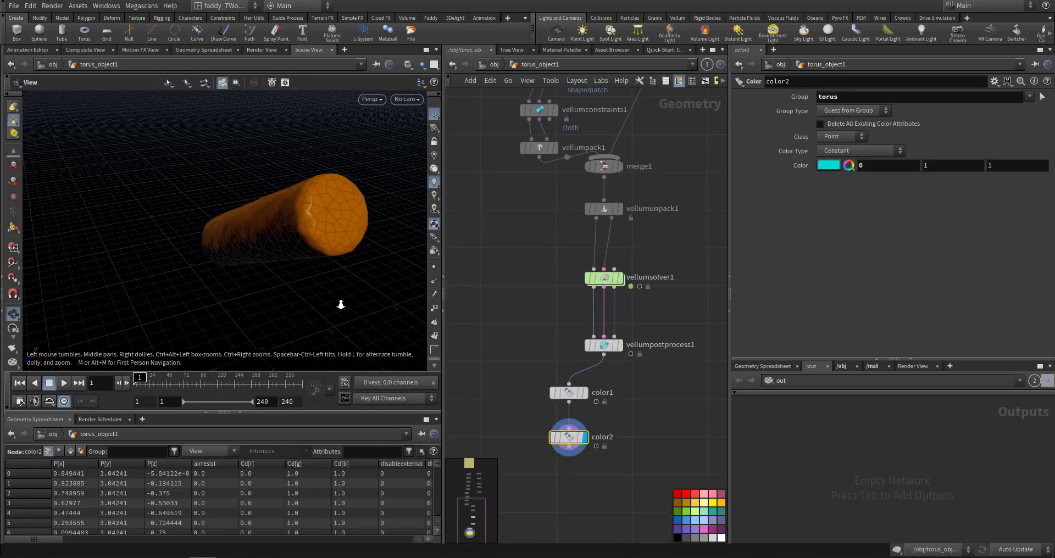
{"action": "middle_click_drag", "start_coordinate": [334, 292], "coordinate": [308, 259], "text": "alt"}
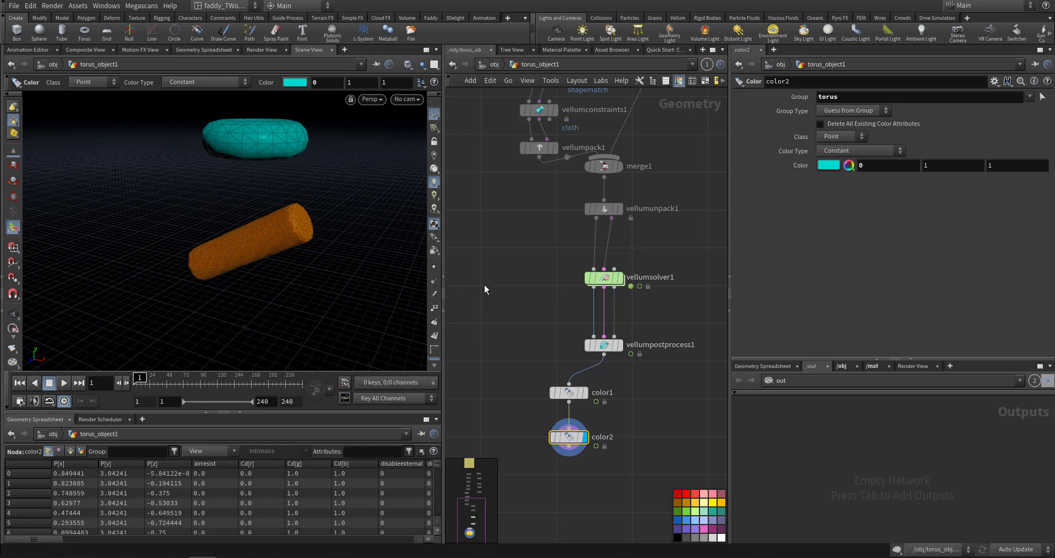
{"action": "key", "text": "Up"}
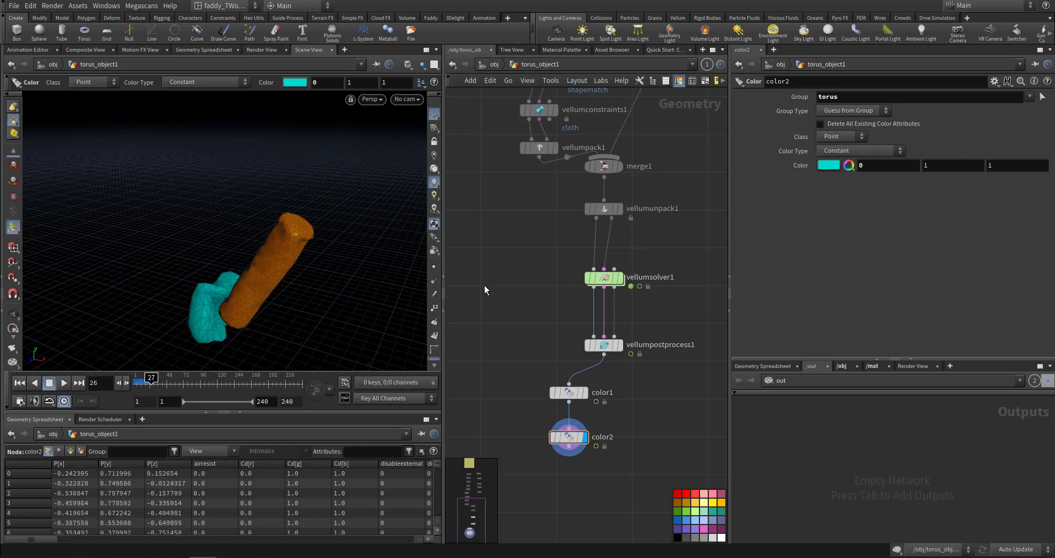
{"action": "key", "text": "ctrl+Up"}
Step: Set the pin type of vellumconstraints1 back to Permanent, play the simulation, and return to the first frame
{"action": "middle_click_drag", "start_coordinate": [486, 163], "coordinate": [498, 262]}
{"action": "left_click", "coordinate": [551, 209]}
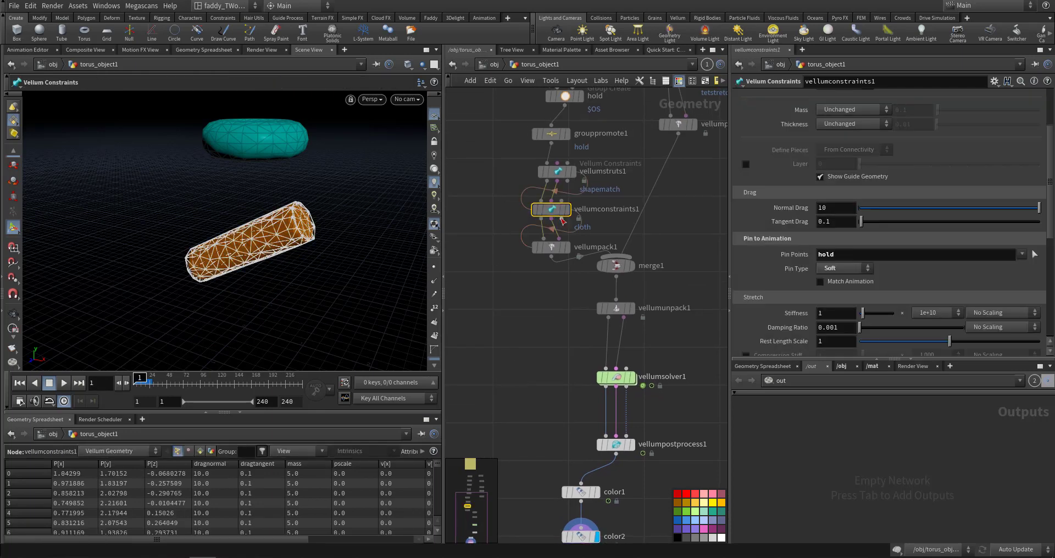
{"action": "left_click", "coordinate": [861, 271]}
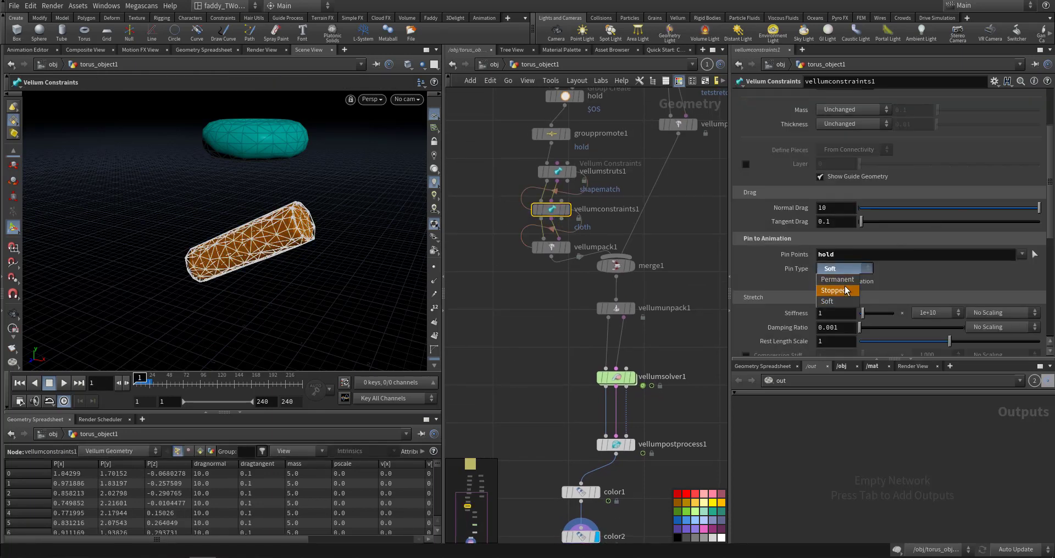
{"action": "left_click", "coordinate": [834, 290]}
{"action": "left_click", "coordinate": [841, 269]}
{"action": "left_click", "coordinate": [838, 280]}
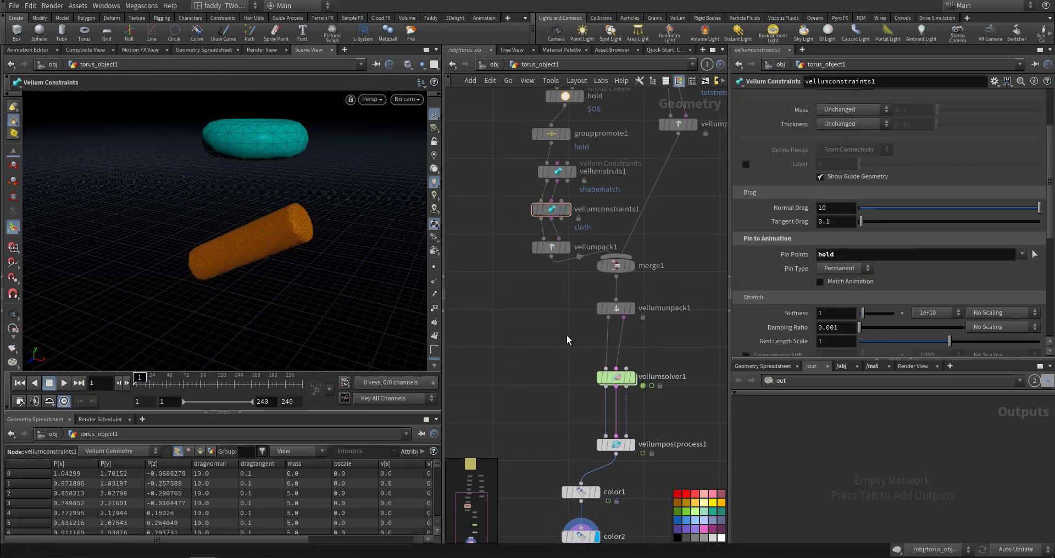
{"action": "key", "text": "Up"}
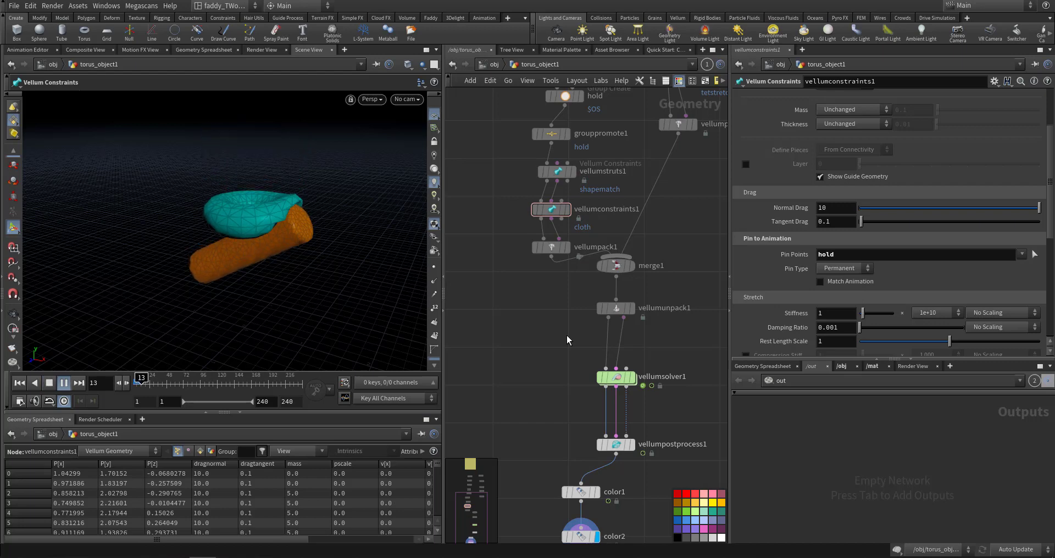
{"action": "key", "text": "ctrl+Up"}
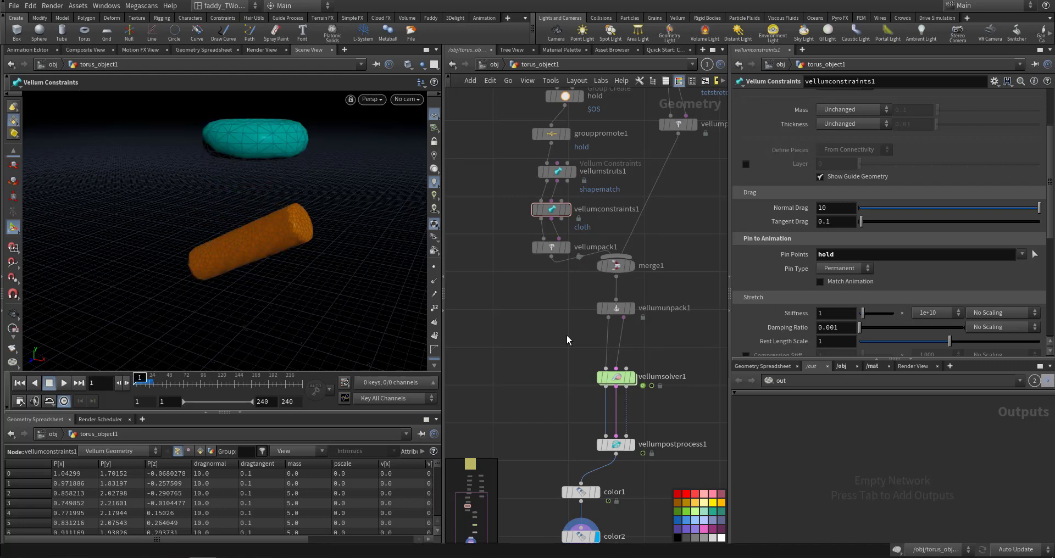
Step: Set vellumconstraints1 to Soft pinning with a stretch rest length scale of 0.8, play the simulation, and rewind it
{"action": "left_click", "coordinate": [850, 269]}
{"action": "left_click", "coordinate": [840, 300]}
{"action": "scroll", "coordinate": [805, 289], "scroll_direction": "down", "scroll_amount": 3}
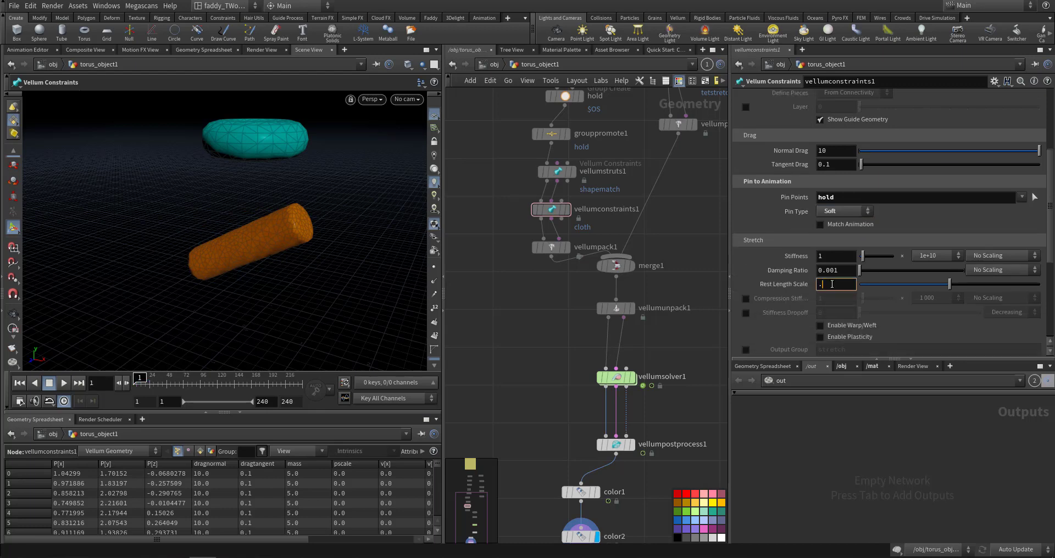
{"action": "key", "text": "Up"}
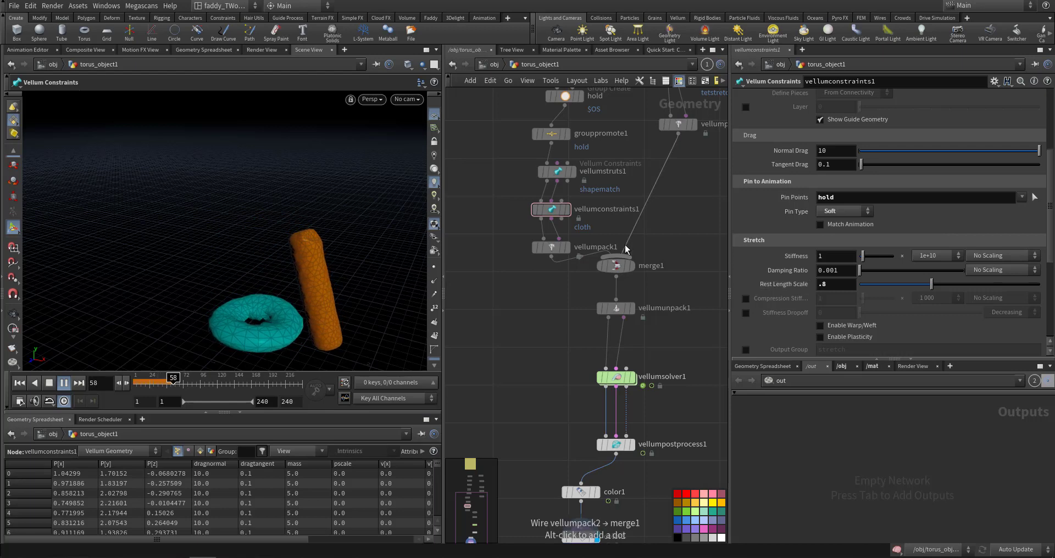
{"action": "key", "text": "ctrl+Up"}
Step: Undo the rest length scale change, replay the simulation, and return to the first frame
{"action": "key", "text": "ctrl+z"}
{"action": "key", "text": "Up"}
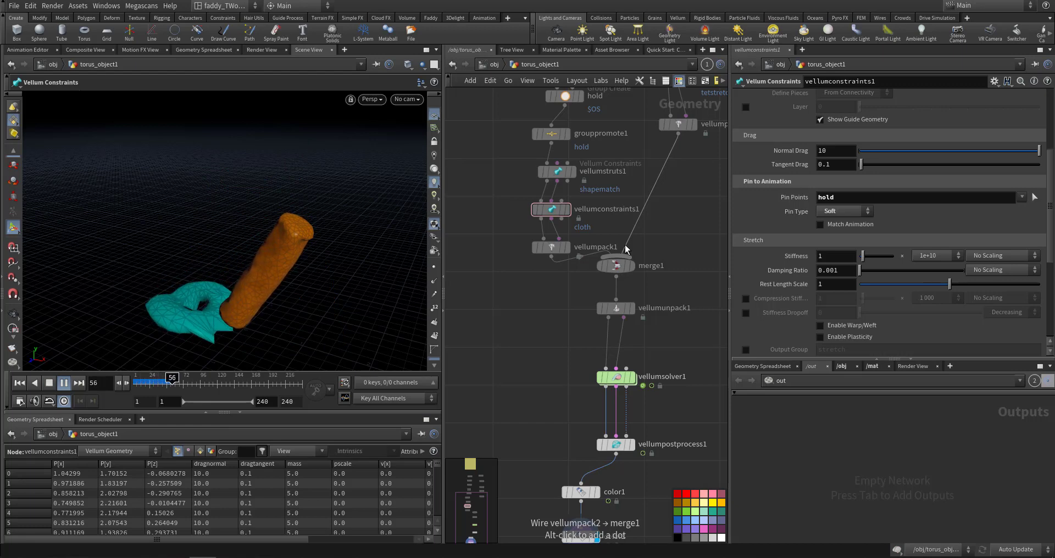
{"action": "key", "text": "ctrl+Up"}
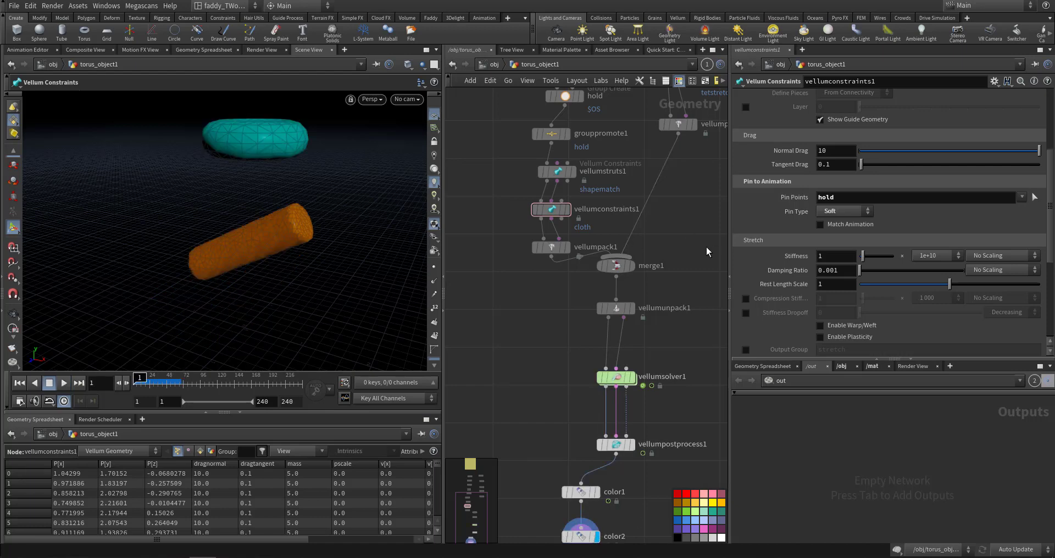
{"action": "middle_click_drag", "start_coordinate": [556, 318], "coordinate": [581, 301]}
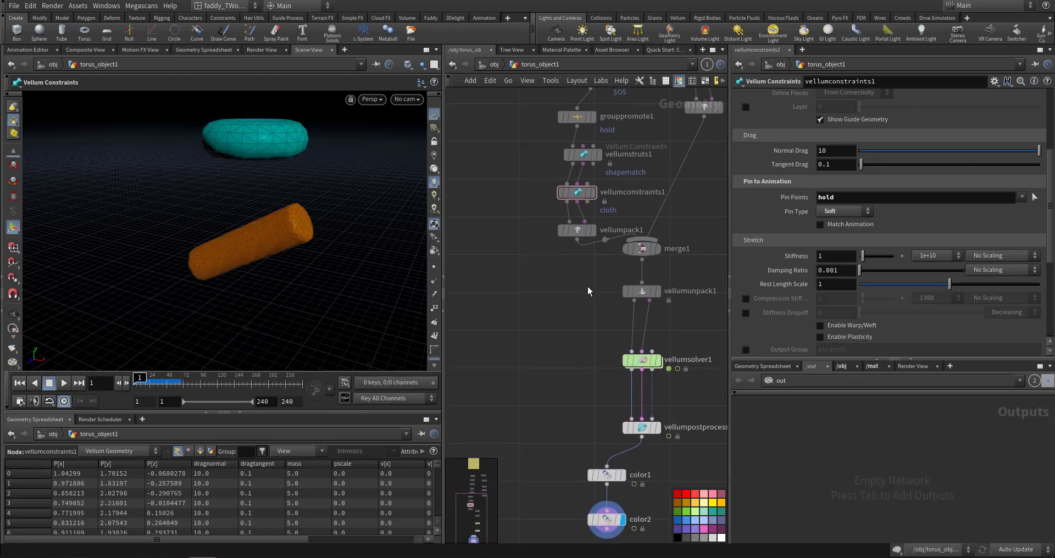